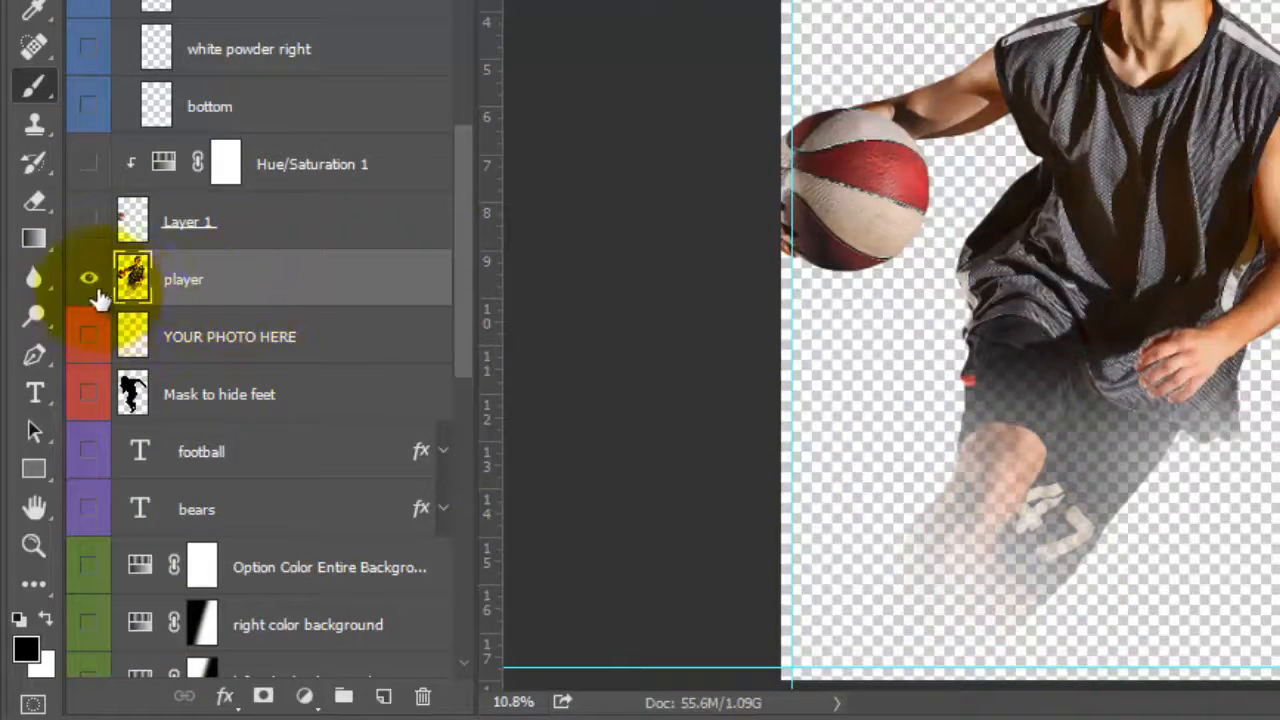
Show all the other layers again and add a layer mask to the player layer, ready for brushing.
{"action": "left_click", "coordinate": [200, 292]}
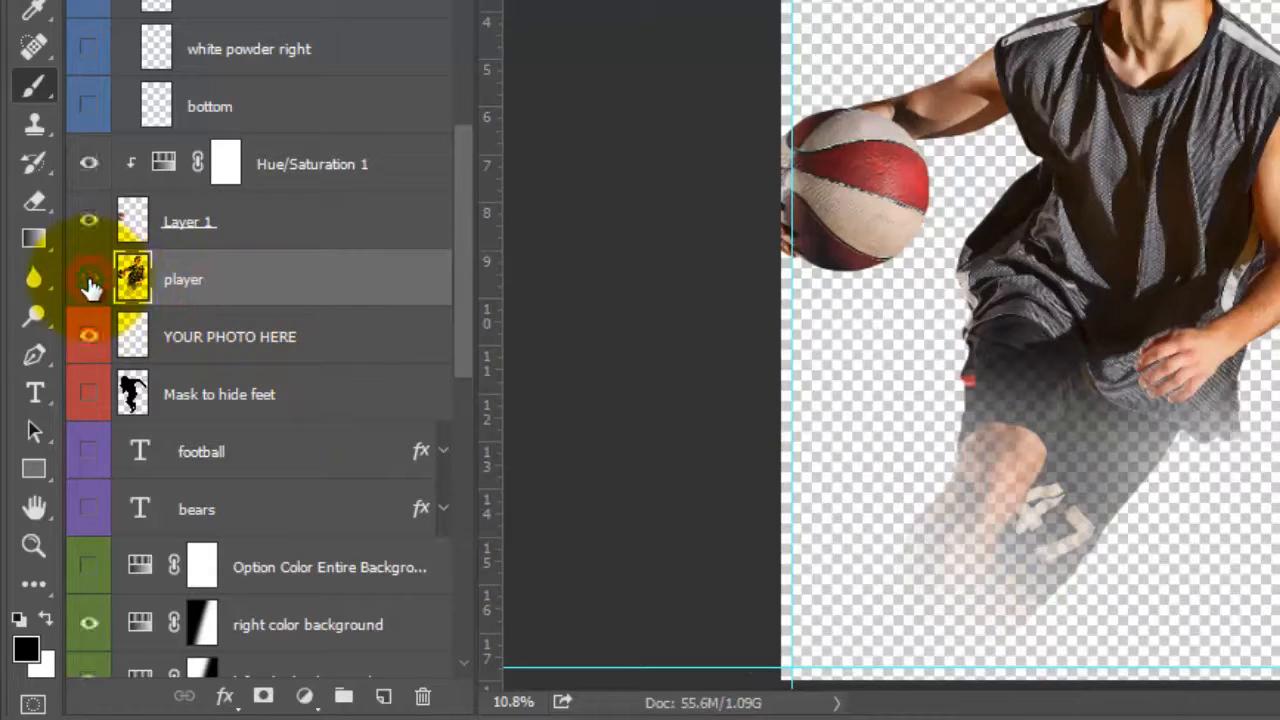
{"action": "left_click", "coordinate": [90, 289]}
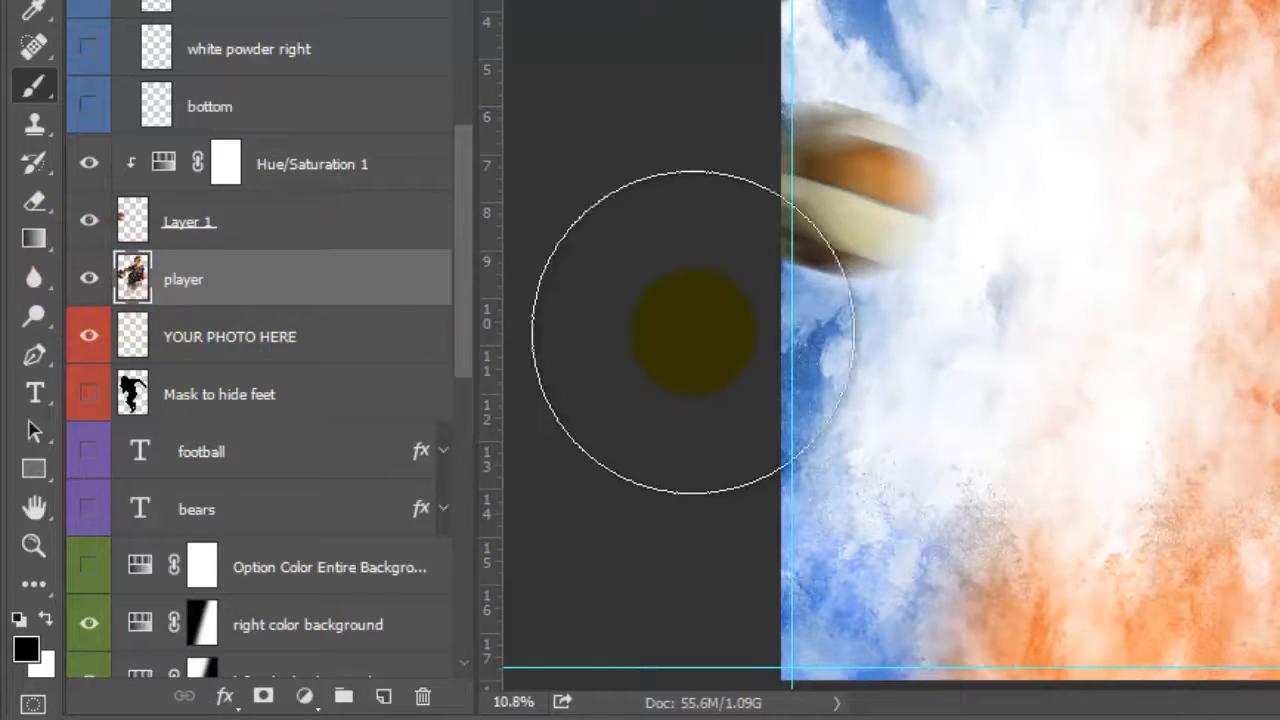
{"action": "left_click", "coordinate": [263, 698]}
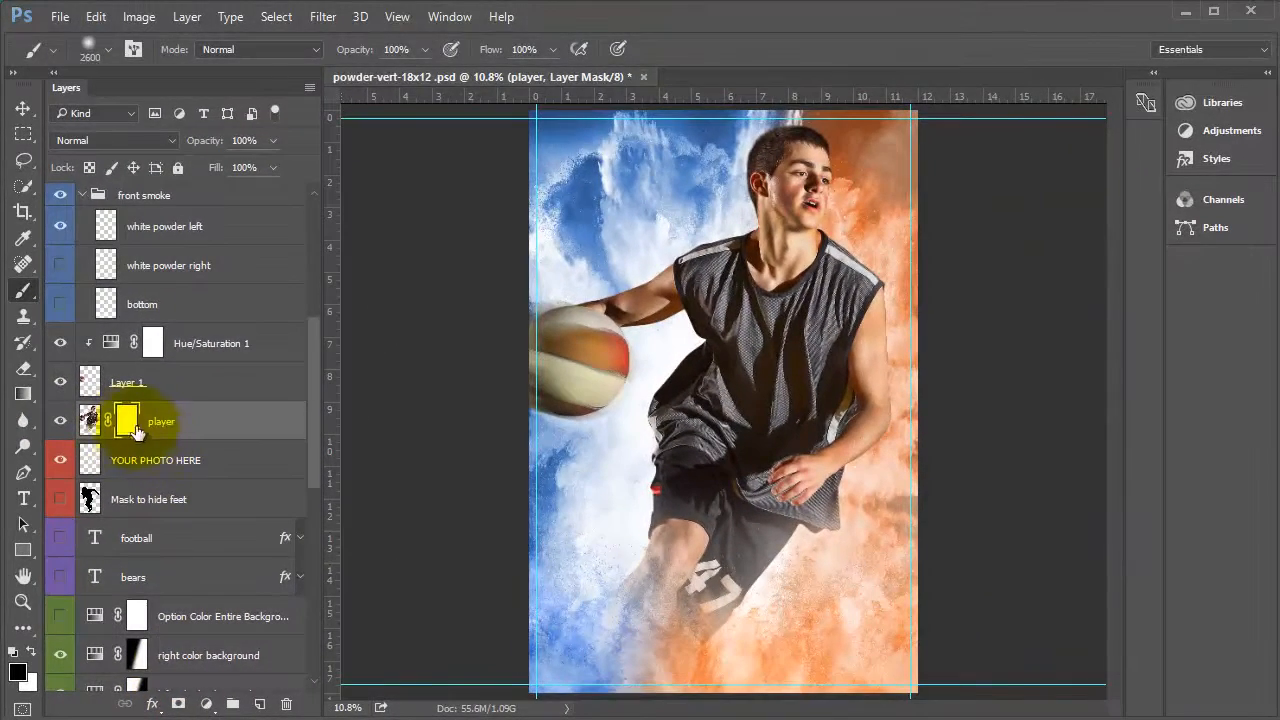
{"action": "left_click", "coordinate": [90, 50]}
{"action": "left_click", "coordinate": [45, 264]}
{"action": "left_click", "coordinate": [736, 16]}
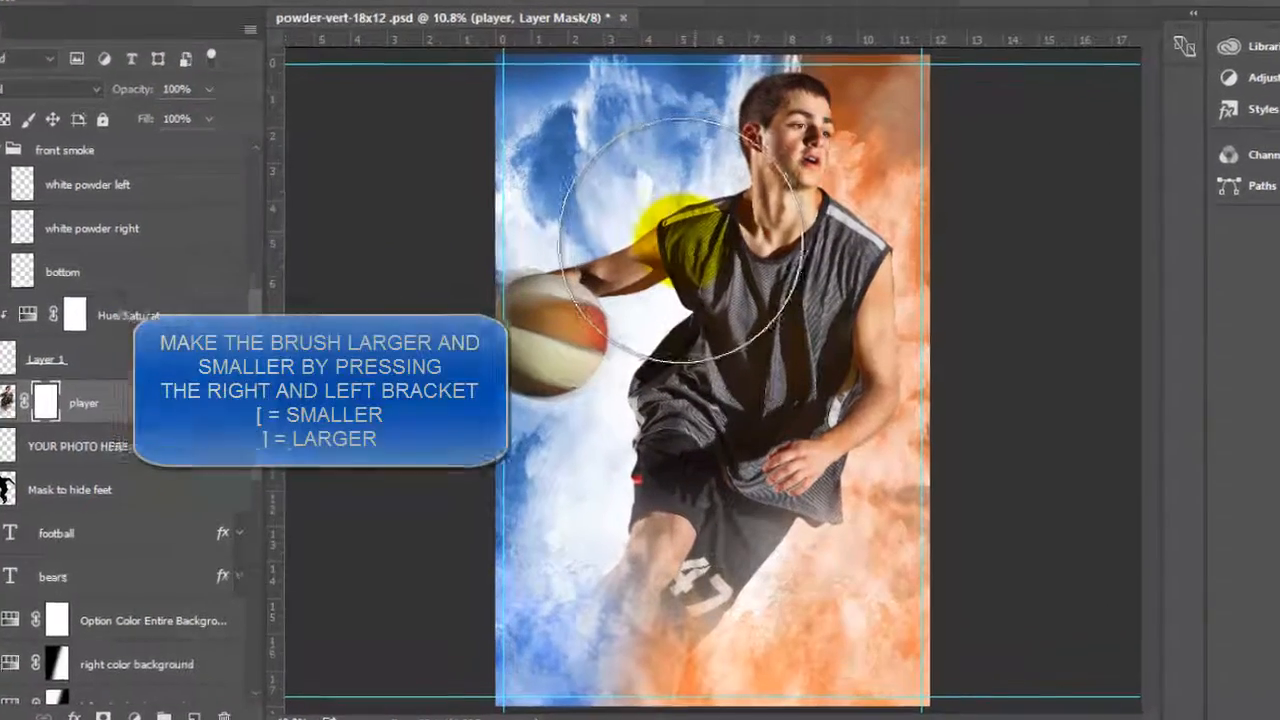
Shrink the brush and dab black on the player mask along the shoulder nearest the ball.
{"action": "key", "text": "bracketleft"}
{"action": "key", "text": "bracketleft"}
{"action": "key", "text": "bracketleft"}
{"action": "key", "text": "bracketleft"}
{"action": "key", "text": "bracketleft"}
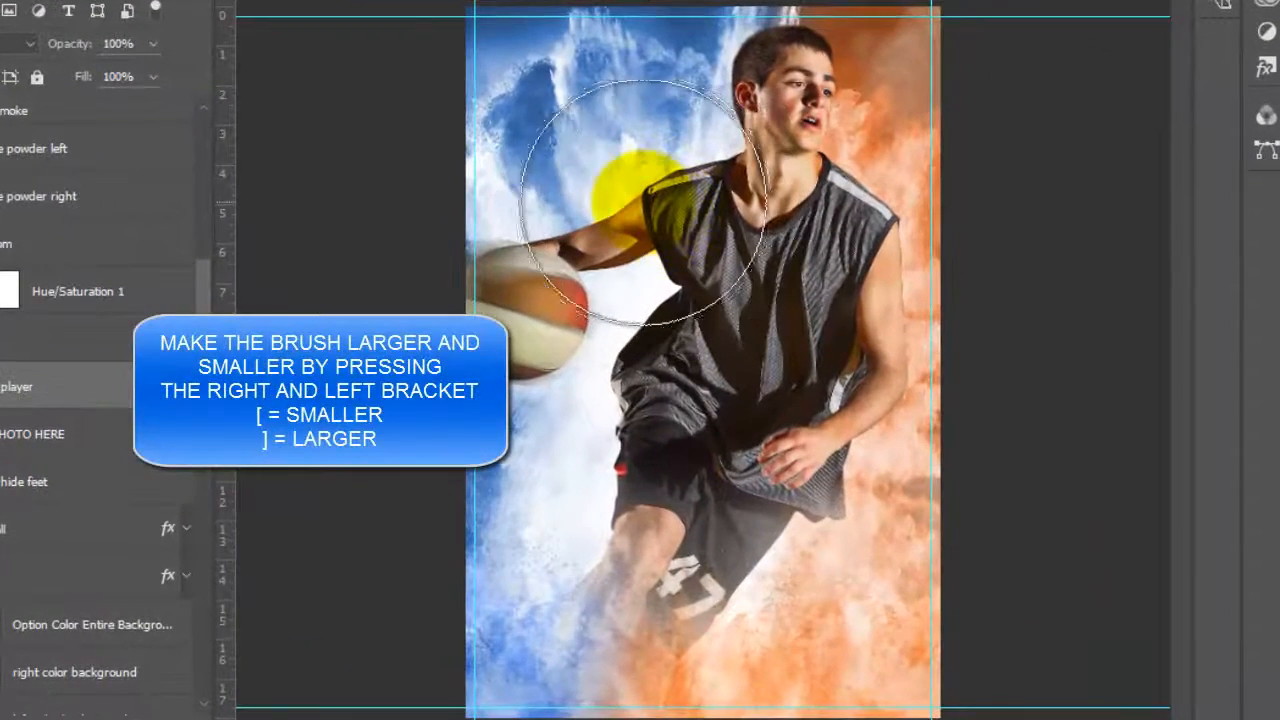
{"action": "key", "text": "bracketleft"}
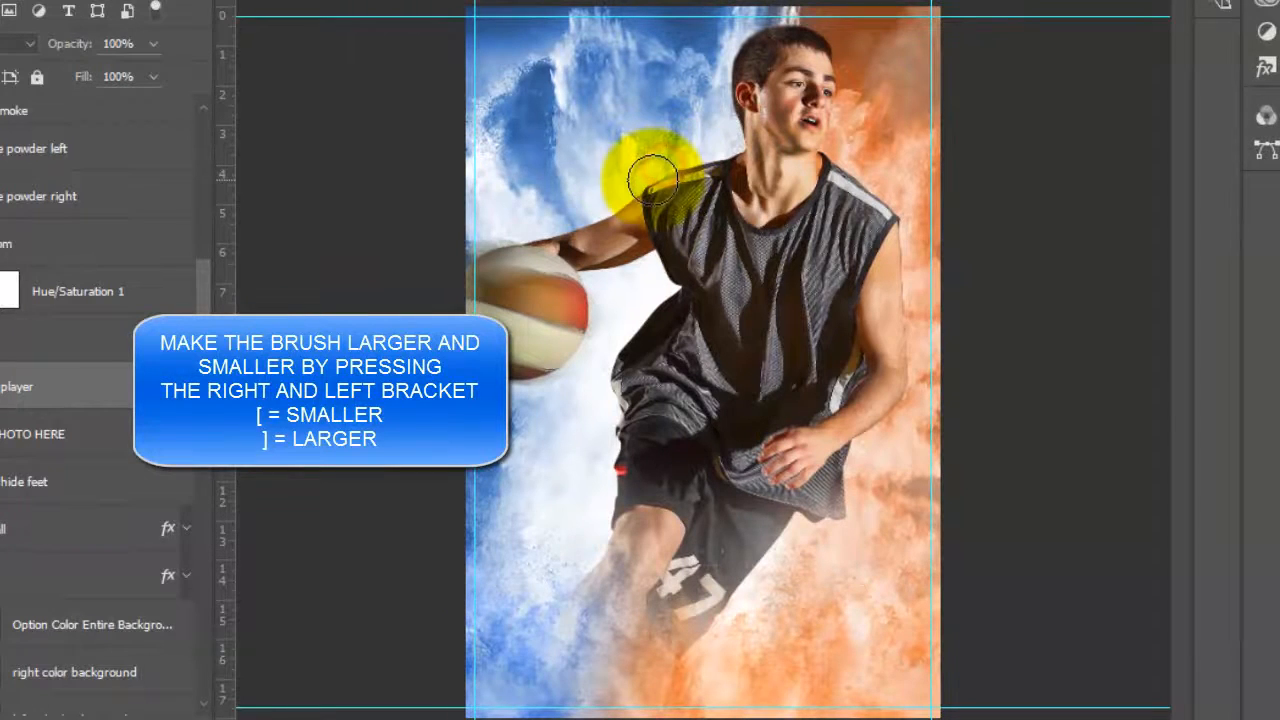
{"action": "left_click", "coordinate": [649, 180]}
{"action": "left_click", "coordinate": [668, 169]}
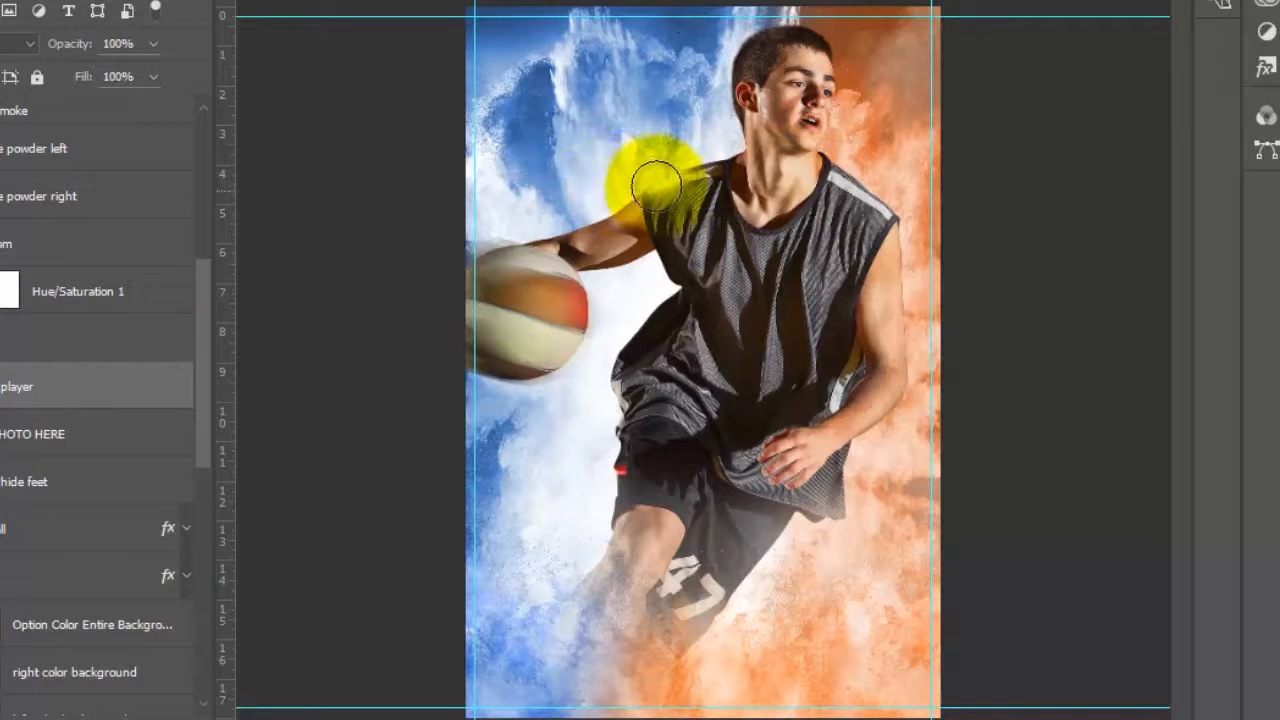
Enlarge the brush and fade the shoulder nearest the ball into the blue powder on the player mask.
{"action": "key", "text": "bracketright"}
{"action": "key", "text": "bracketright"}
{"action": "key", "text": "bracketright"}
{"action": "key", "text": "bracketright"}
{"action": "key", "text": "bracketright"}
{"action": "left_click", "coordinate": [626, 161]}
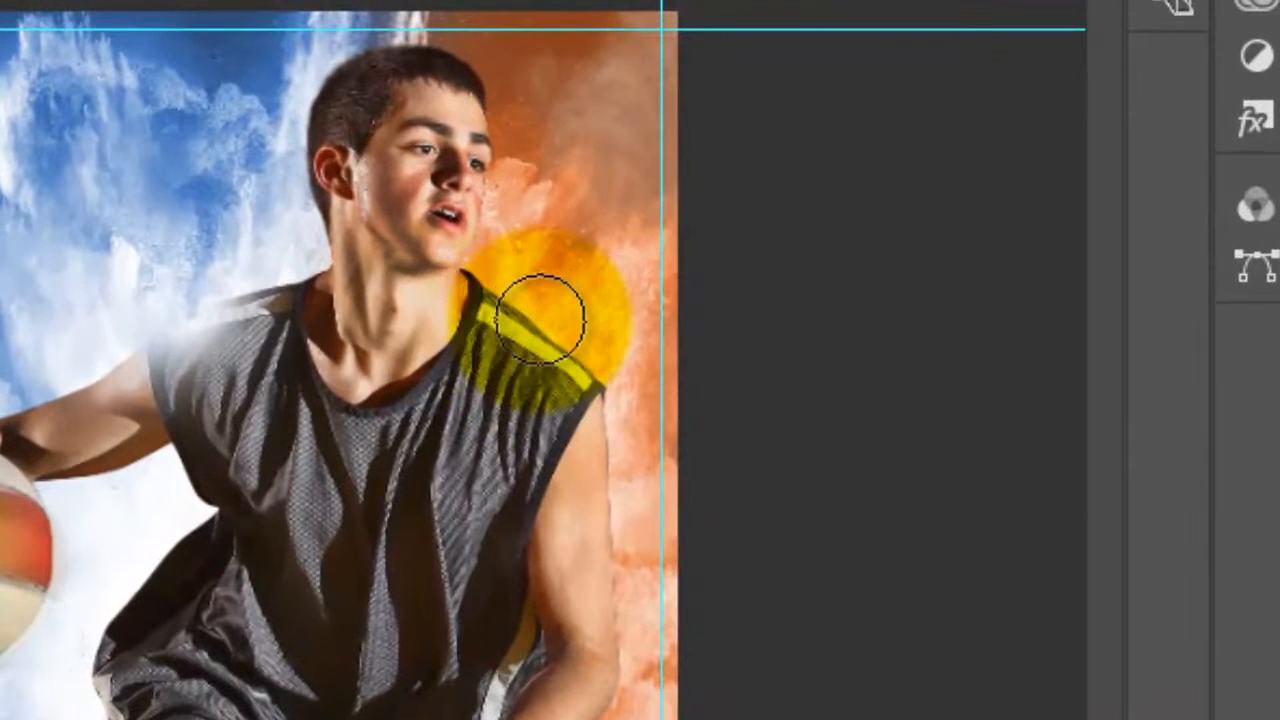
Fade the player's shoulder on the orange side into the powder, using a larger brush for the outer edge.
{"action": "left_click", "coordinate": [549, 307]}
{"action": "left_click", "coordinate": [549, 308]}
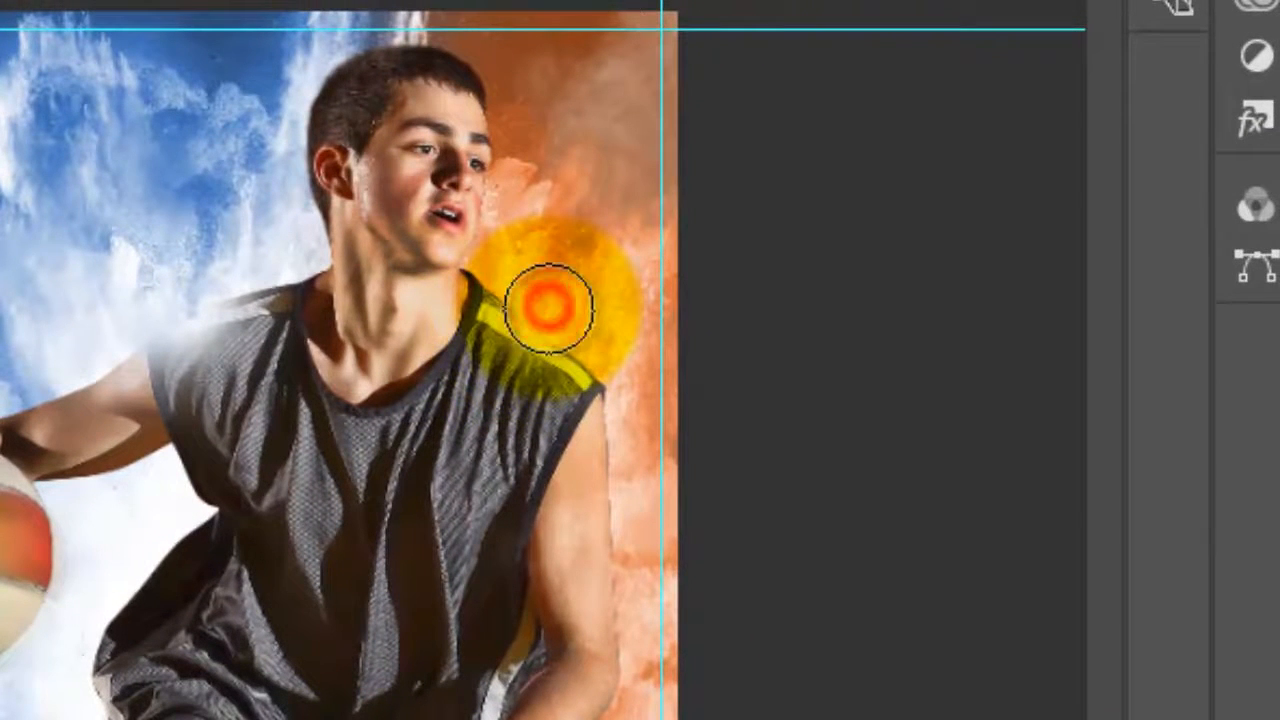
{"action": "left_click", "coordinate": [549, 308]}
{"action": "key", "text": "]"}
{"action": "key", "text": "]"}
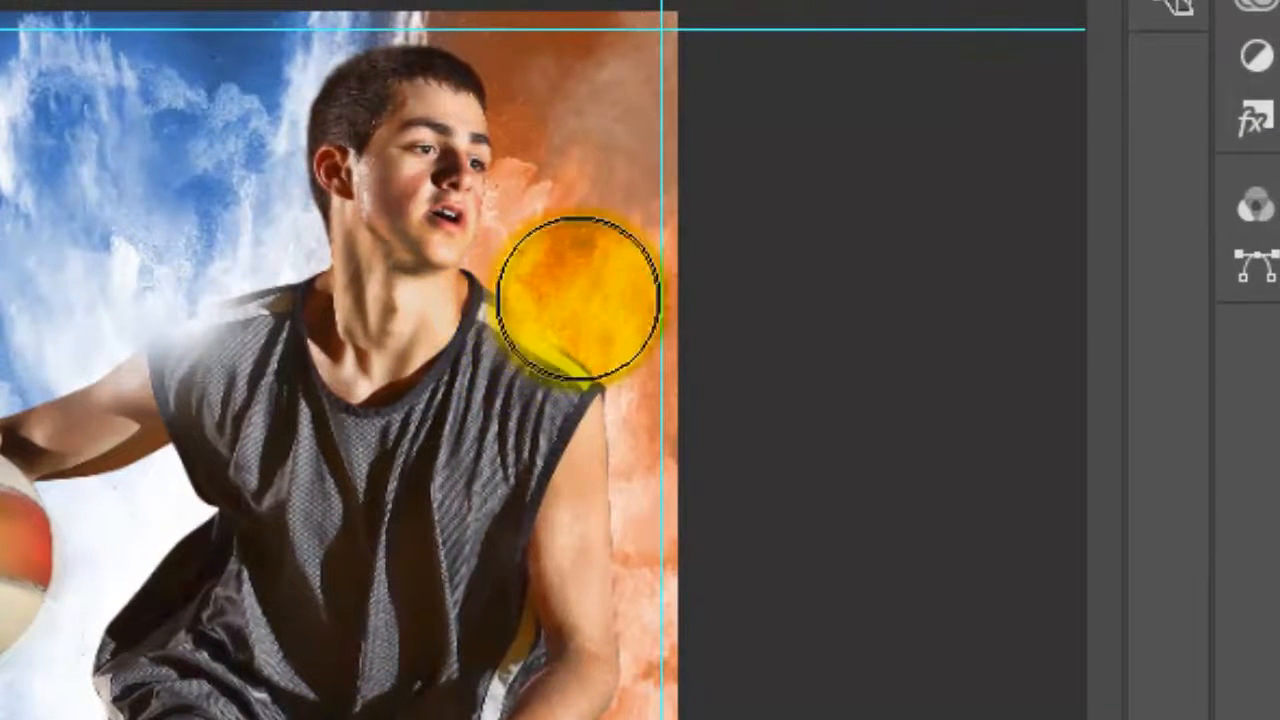
{"action": "left_click_drag", "start_coordinate": [577, 297], "coordinate": [618, 314]}
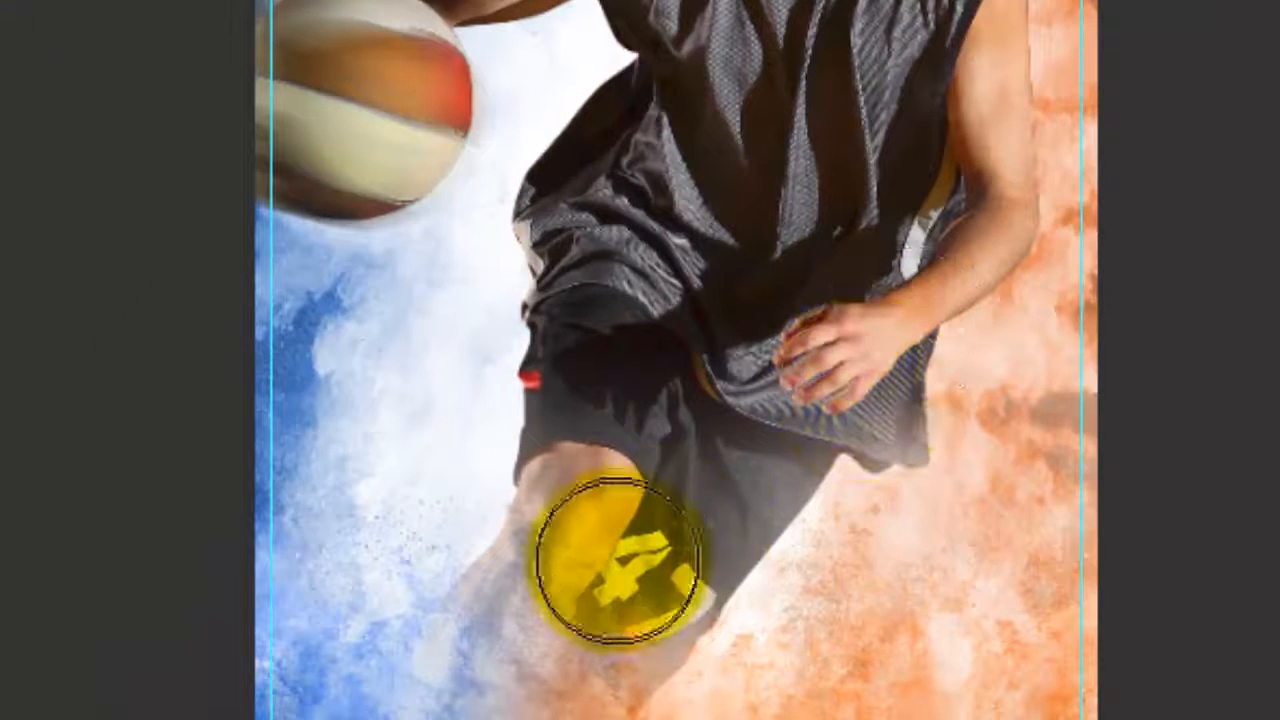
Adjust the brush size and fade the jersey's lower hem below the hand into the orange powder.
{"action": "key", "text": "bracketleft"}
{"action": "key", "text": "bracketleft"}
{"action": "key", "text": "bracketleft"}
{"action": "key", "text": "bracketleft"}
{"action": "key", "text": "bracketleft"}
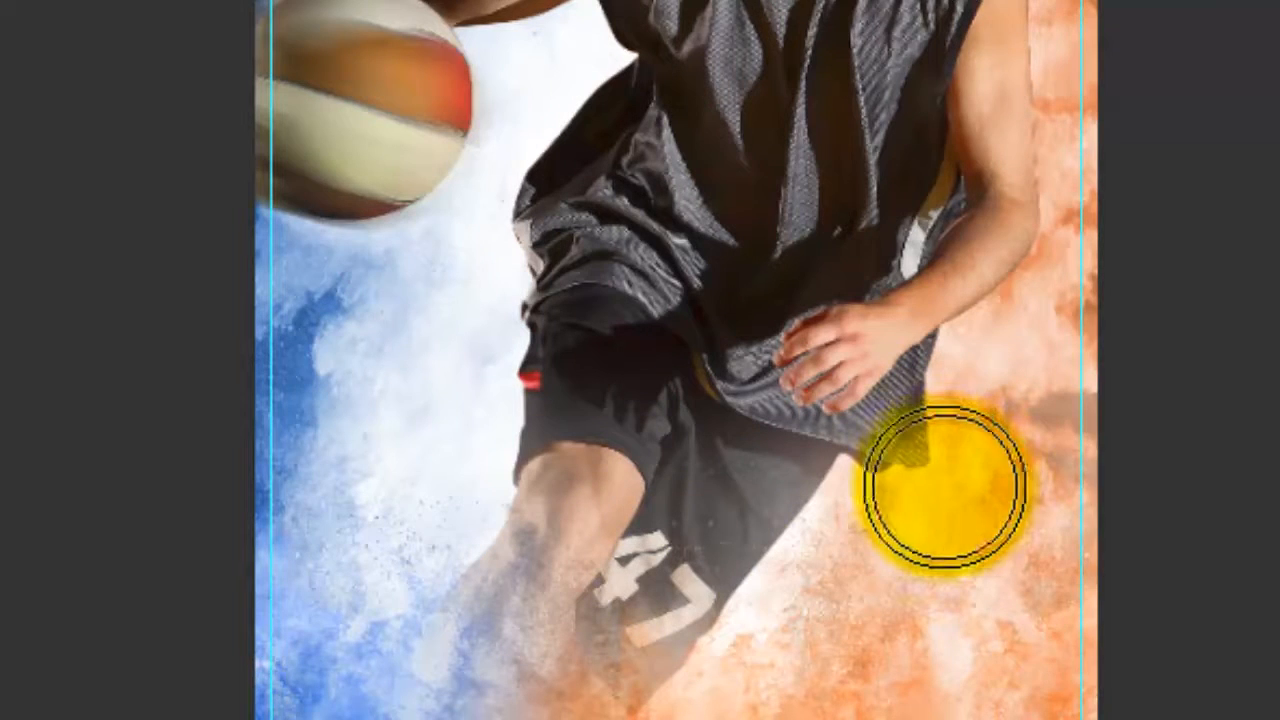
{"action": "left_click", "coordinate": [917, 468]}
{"action": "key", "text": "bracketright"}
{"action": "key", "text": "bracketright"}
{"action": "key", "text": "bracketright"}
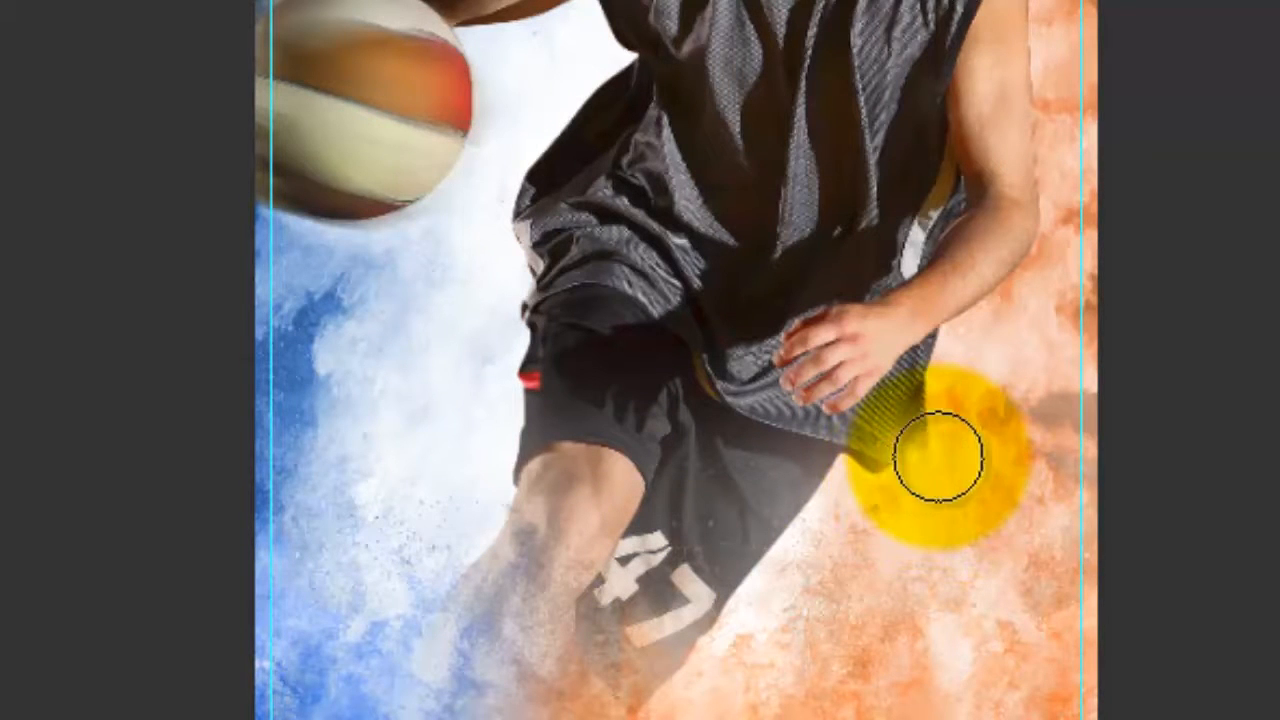
{"action": "left_click", "coordinate": [926, 466]}
{"action": "left_click_drag", "start_coordinate": [977, 465], "coordinate": [989, 420]}
{"action": "left_click_drag", "start_coordinate": [866, 515], "coordinate": [853, 545]}
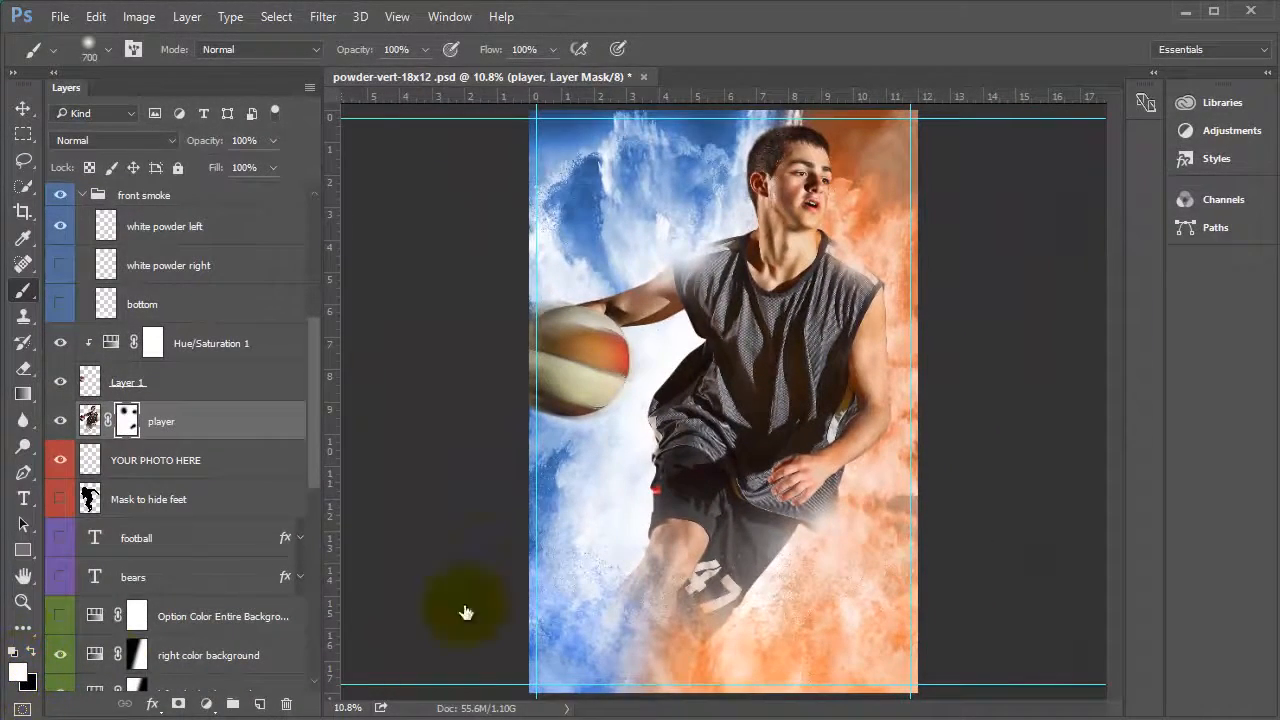
Restore masked parts of the player with white, and fade the jersey edge beside the ball with black.
{"action": "mouse_move", "coordinate": [805, 505]}
{"action": "left_mouse_down"}
{"action": "mouse_move", "coordinate": [829, 508]}
{"action": "mouse_move", "coordinate": [757, 250]}
{"action": "mouse_move", "coordinate": [686, 314]}
{"action": "mouse_move", "coordinate": [683, 388]}
{"action": "mouse_move", "coordinate": [634, 429]}
{"action": "left_mouse_up"}
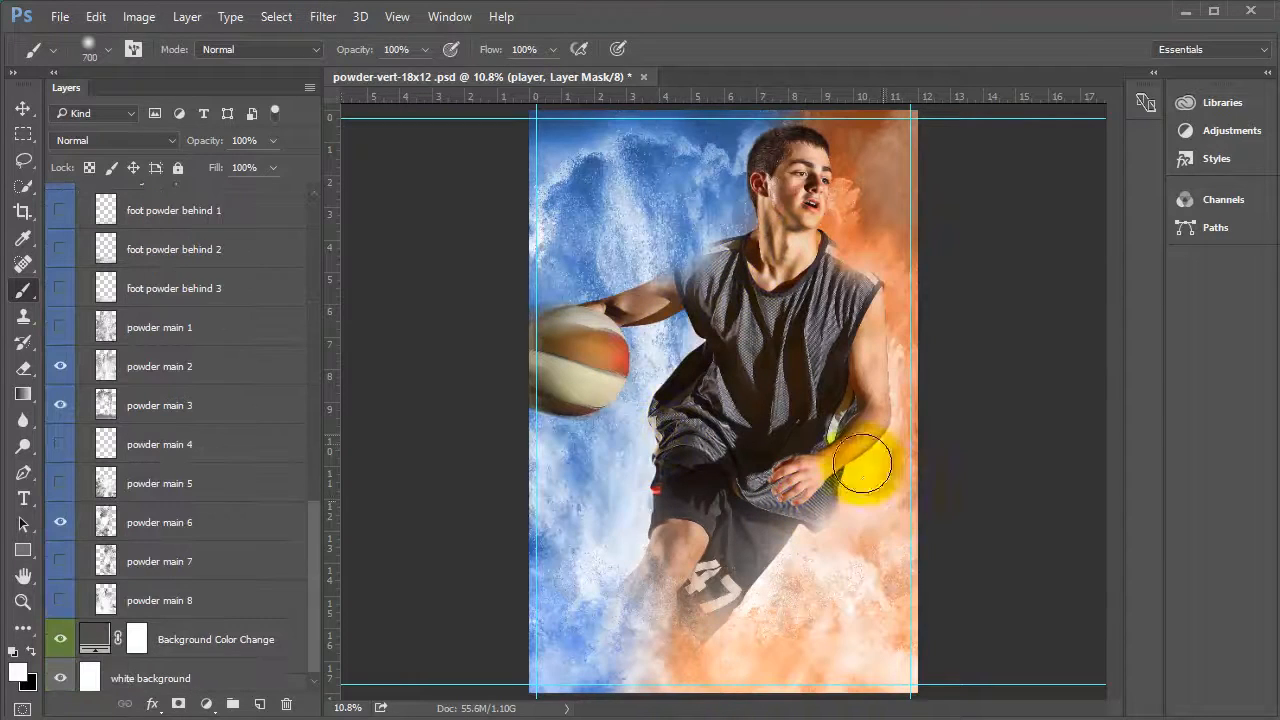
{"action": "mouse_move", "coordinate": [857, 457]}
{"action": "left_mouse_down"}
{"action": "mouse_move", "coordinate": [651, 491]}
{"action": "mouse_move", "coordinate": [650, 408]}
{"action": "mouse_move", "coordinate": [636, 429]}
{"action": "left_mouse_up"}
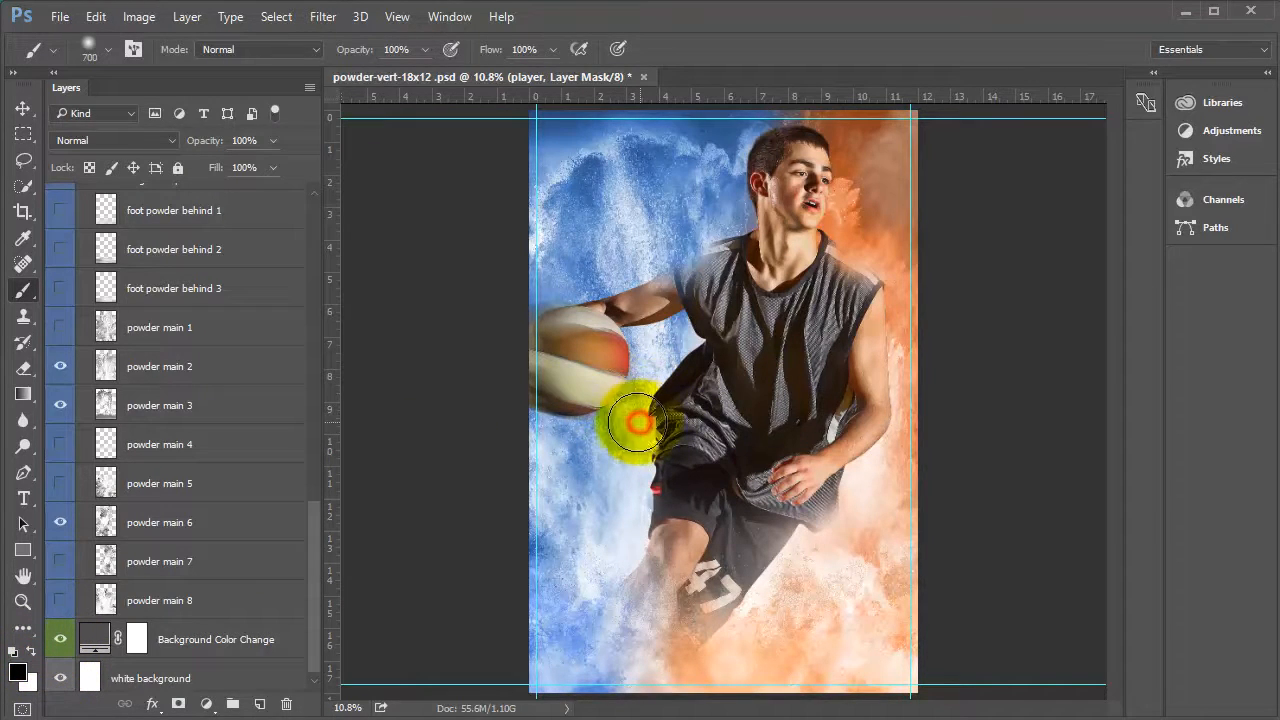
{"action": "left_click_drag", "start_coordinate": [638, 424], "coordinate": [623, 423]}
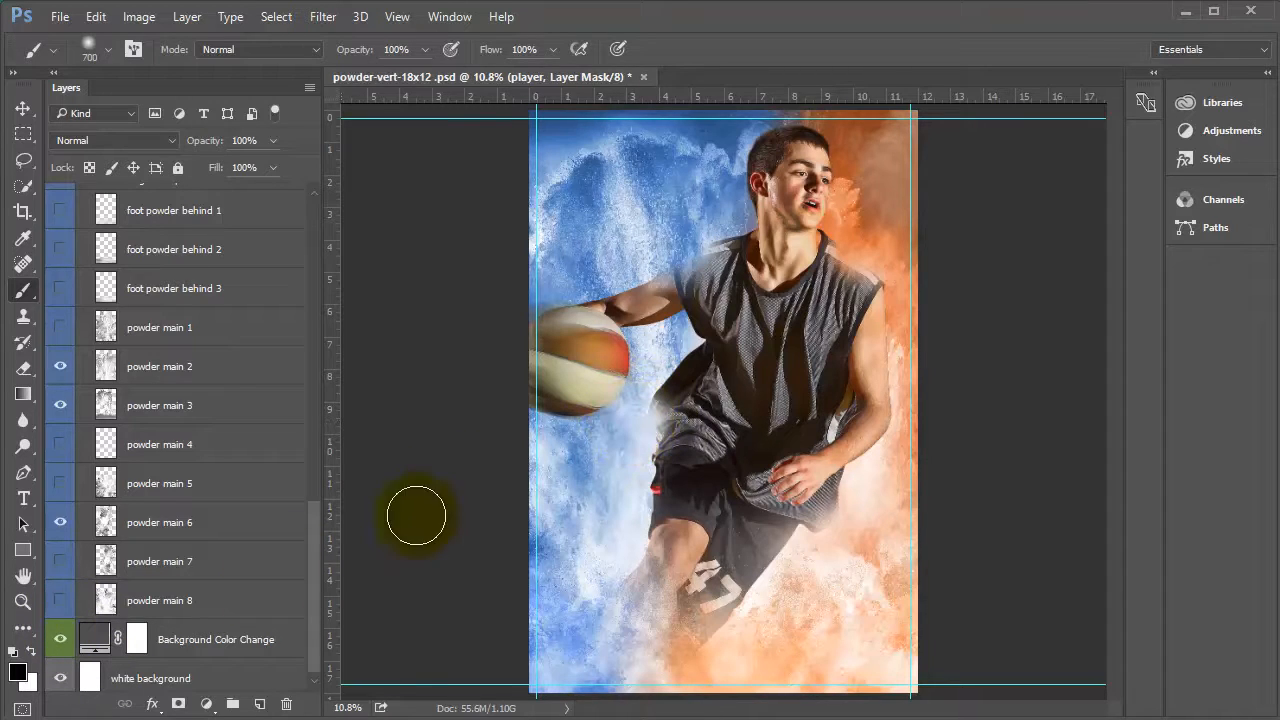
Enlarge the brush to 1100, set its flow to 37%, and soften the jersey's edges beside the ball and at the lower hem.
{"action": "key", "text": "bracketright"}
{"action": "key", "text": "bracketright"}
{"action": "key", "text": "bracketright"}
{"action": "key", "text": "bracketright"}
{"action": "left_click", "coordinate": [632, 446]}
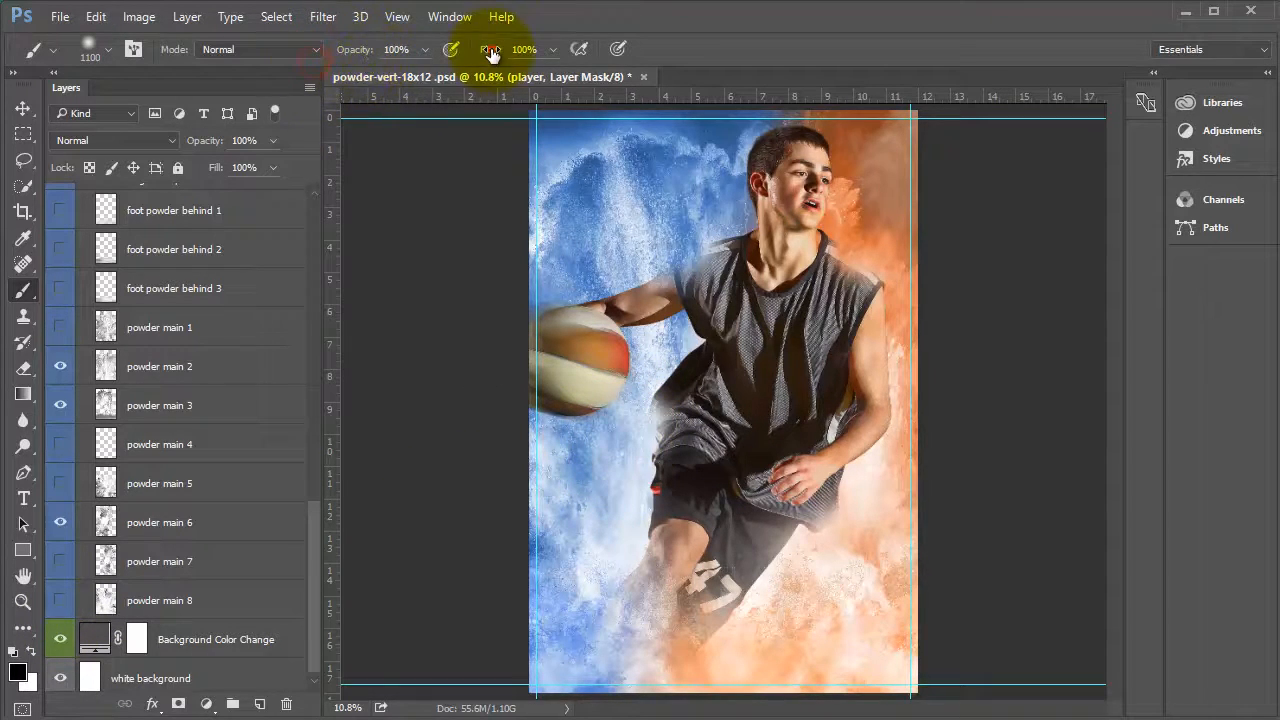
{"action": "left_click_drag", "start_coordinate": [436, 66], "coordinate": [416, 66]}
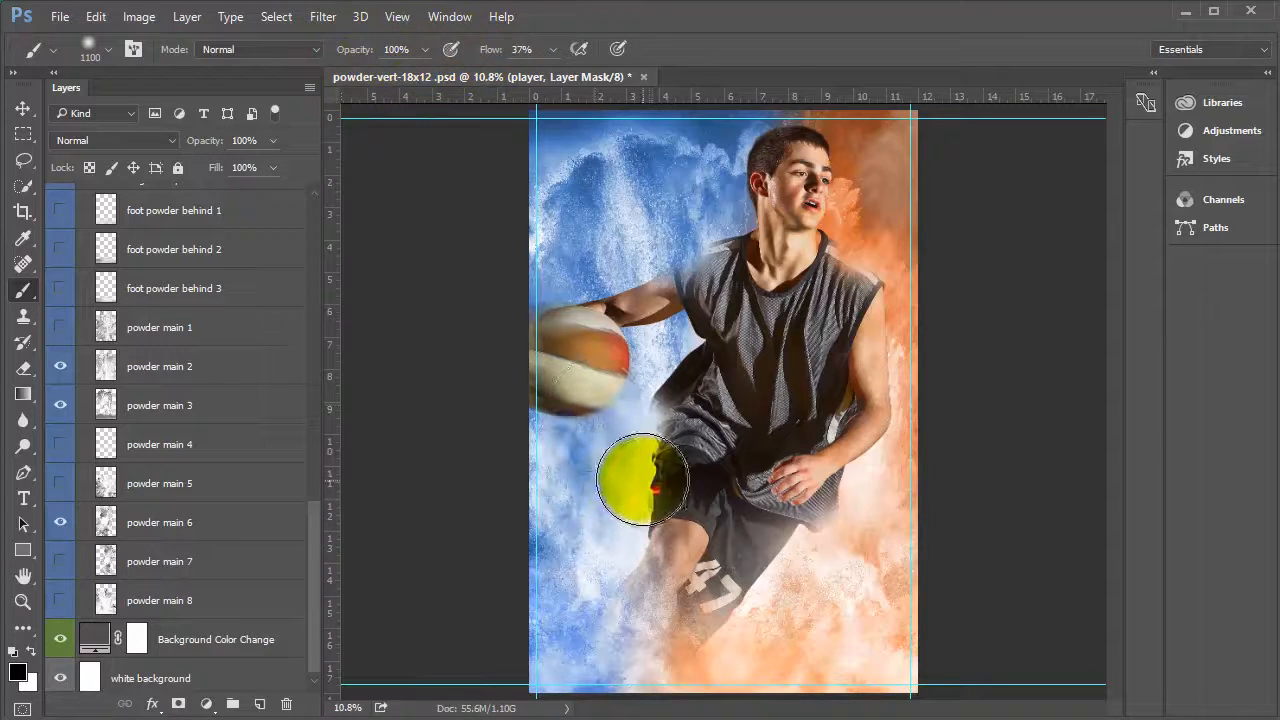
{"action": "left_click", "coordinate": [645, 414]}
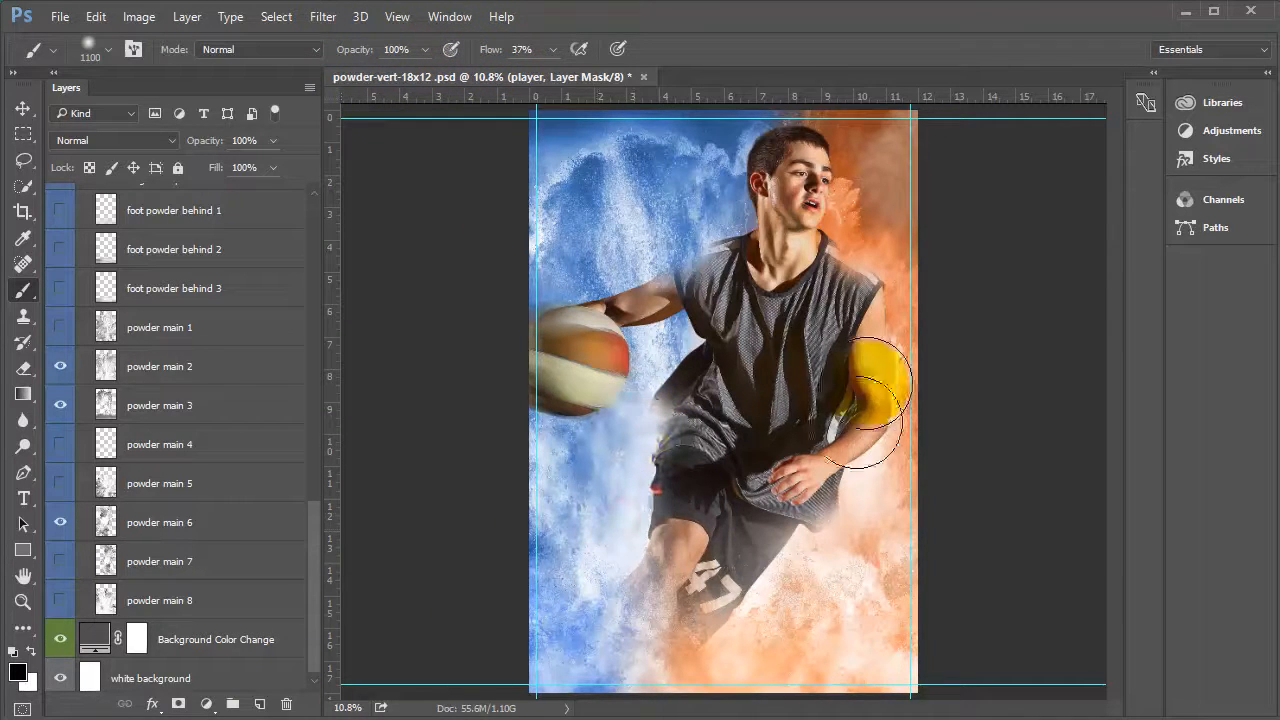
{"action": "left_click", "coordinate": [810, 518]}
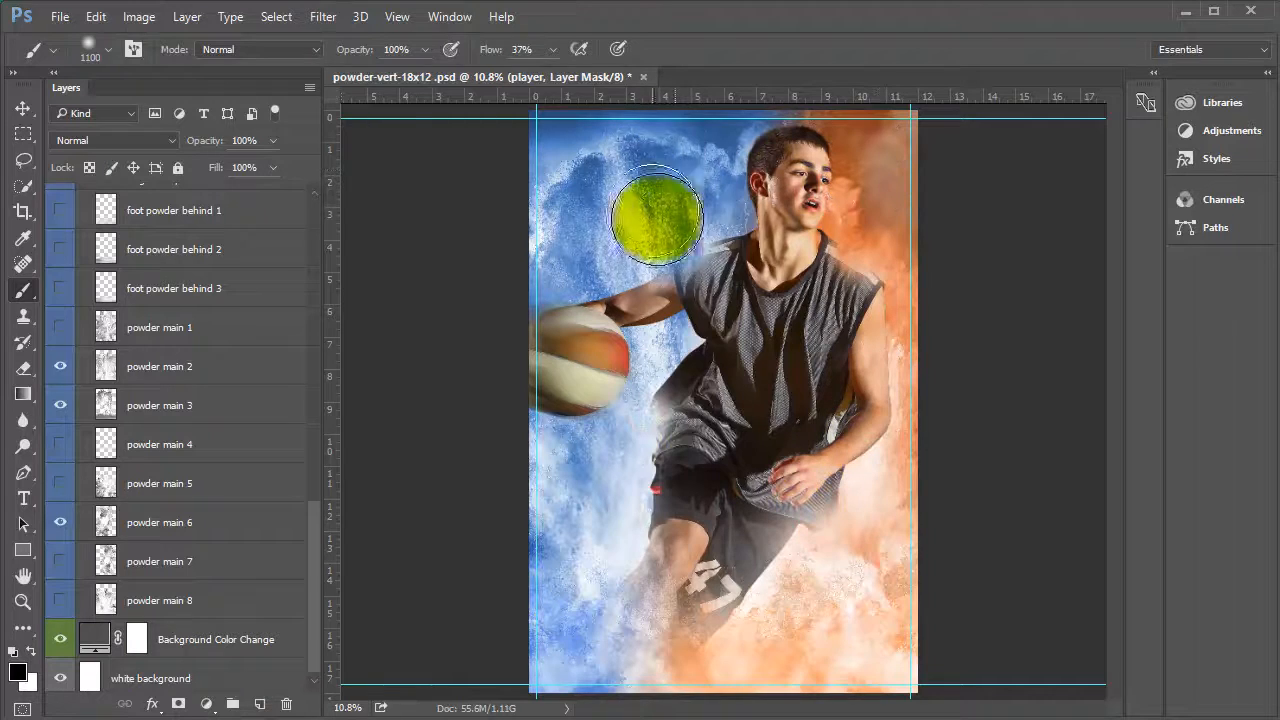
Softly fade the shoulder and arm nearest the ball with black, and brush part of the arm back with white.
{"action": "left_click", "coordinate": [689, 230]}
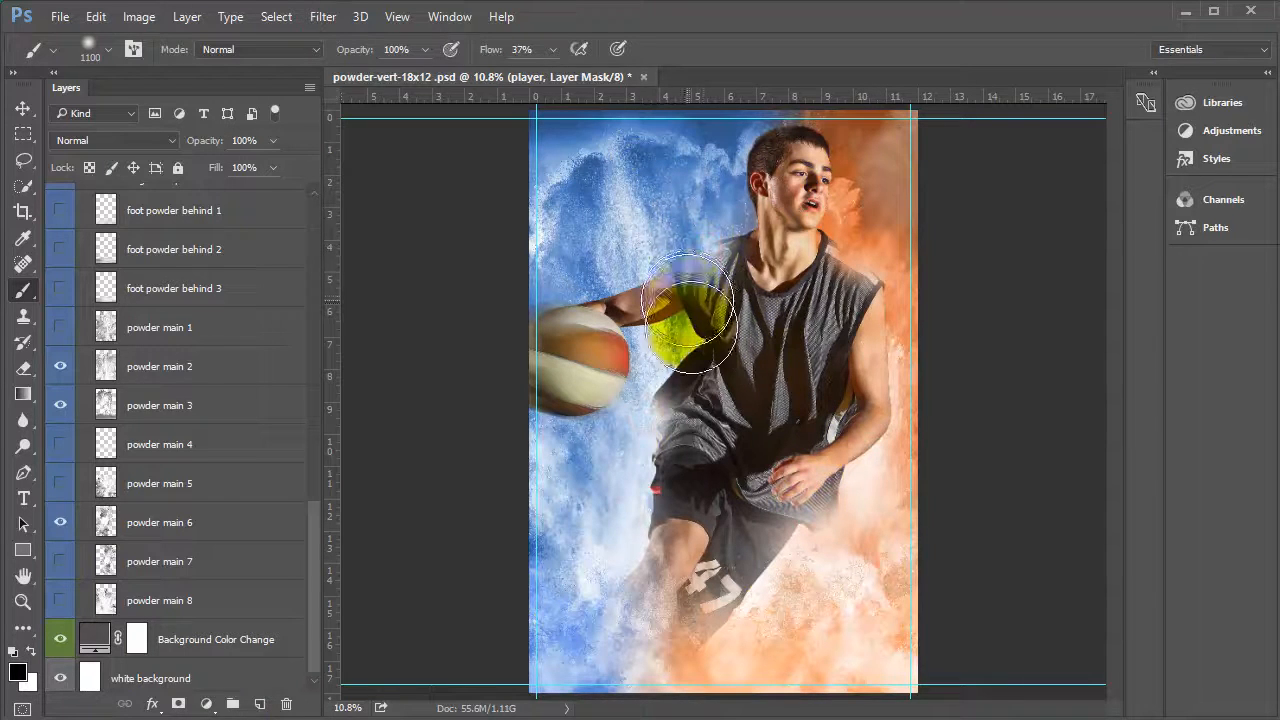
{"action": "left_click", "coordinate": [591, 289]}
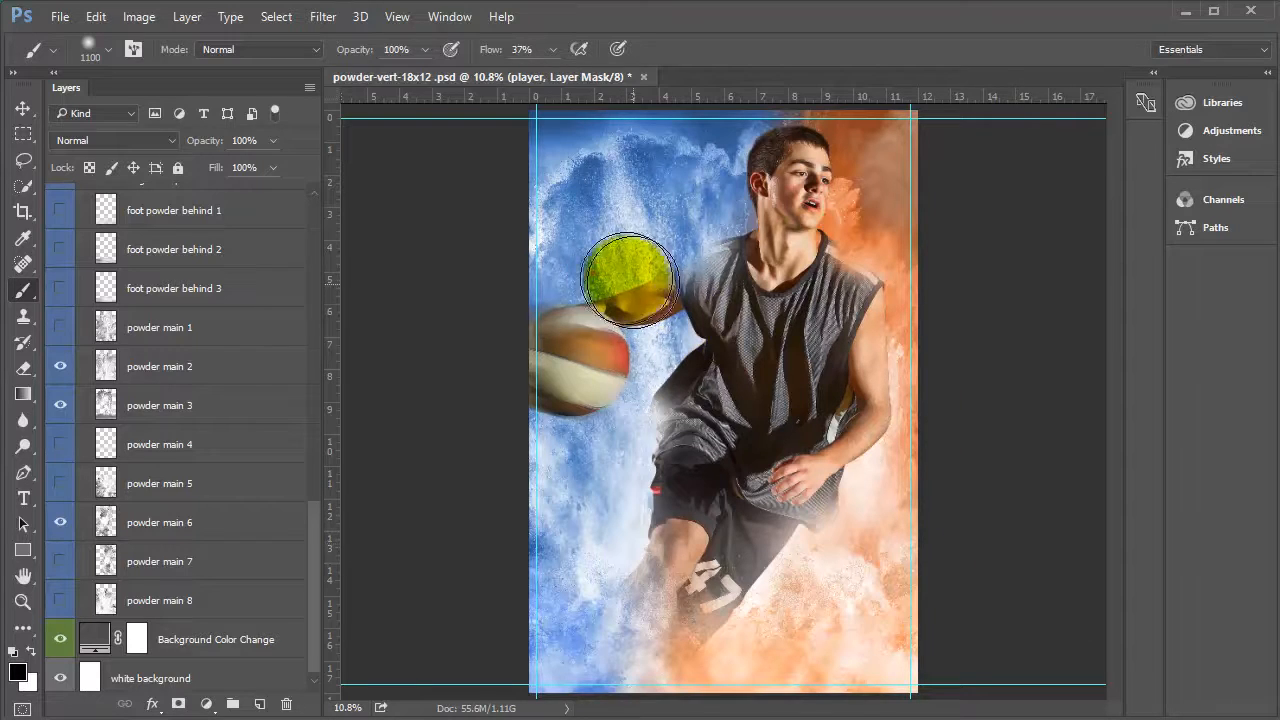
{"action": "left_click", "coordinate": [594, 274]}
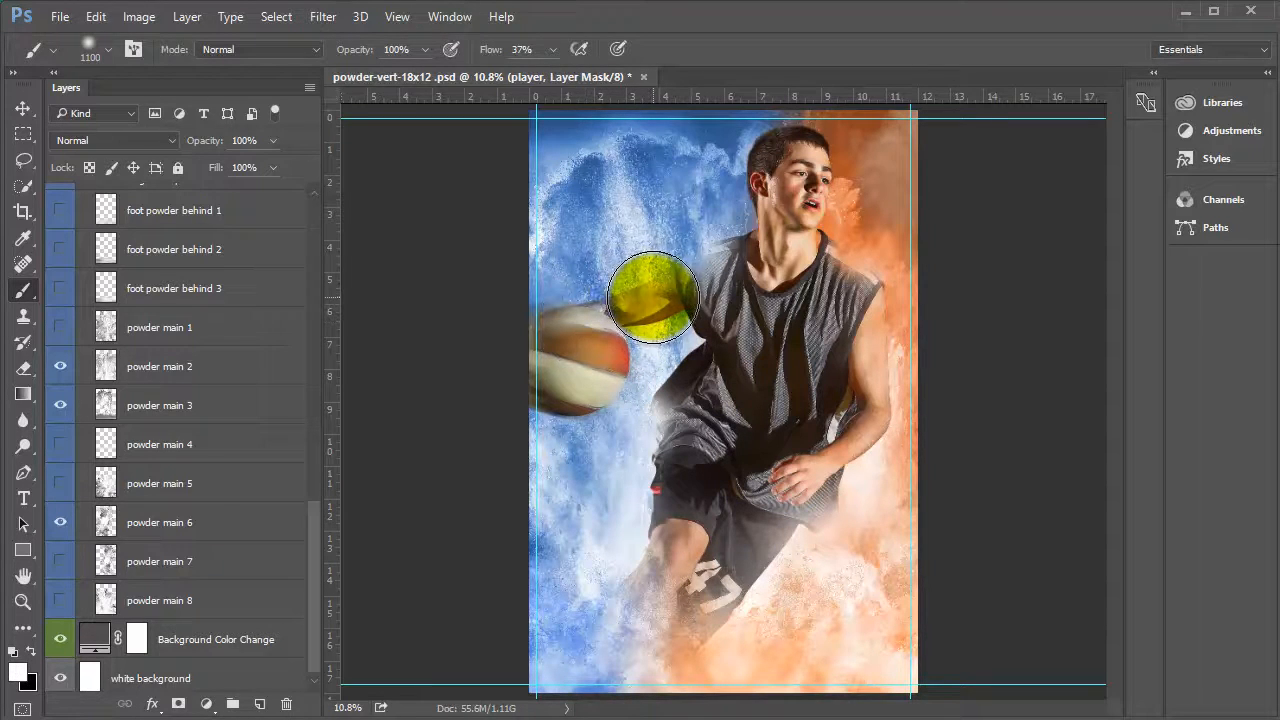
{"action": "left_click_drag", "start_coordinate": [657, 297], "coordinate": [591, 400]}
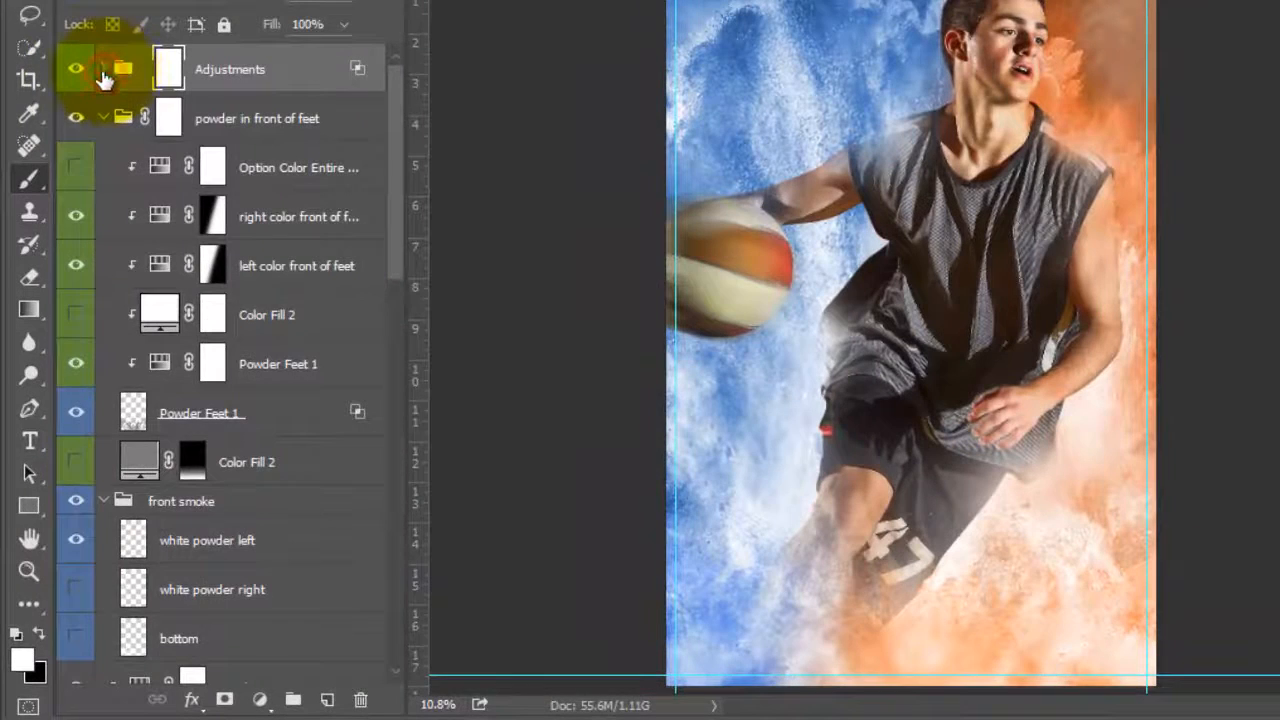
Expand the Adjustments group and set the Overall Saturation layer's saturation to +6.
{"action": "left_click", "coordinate": [100, 96]}
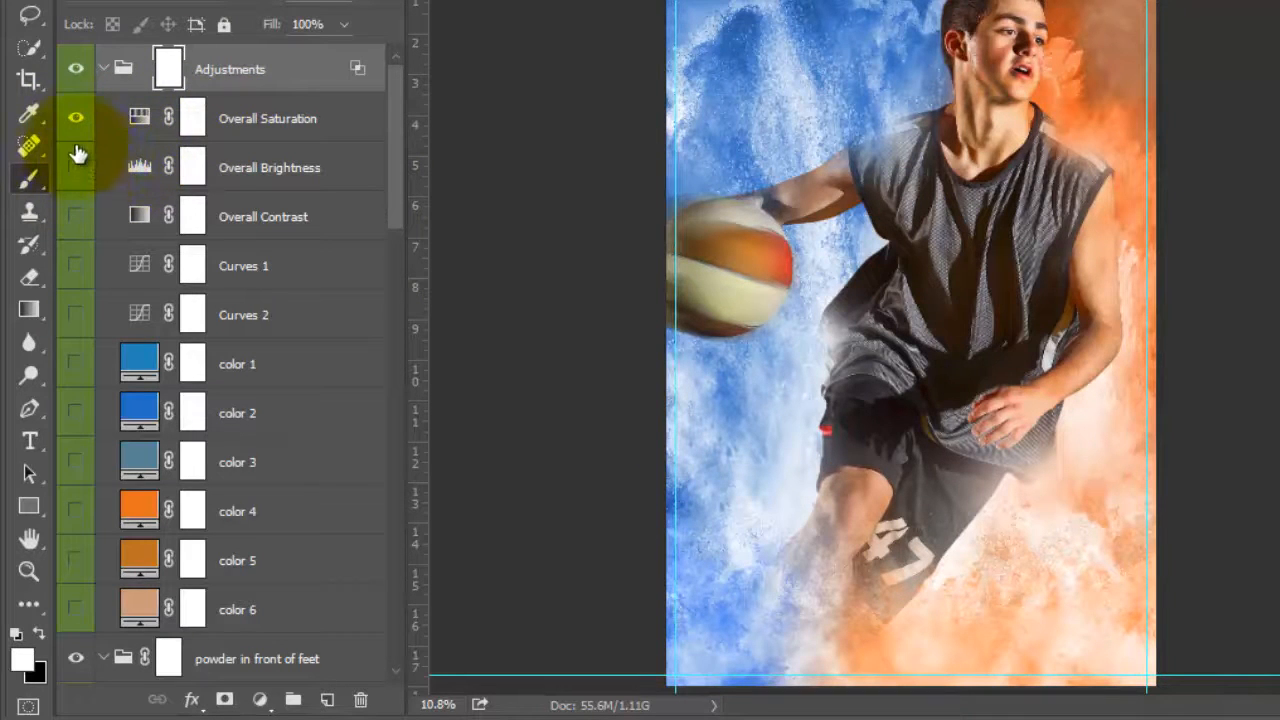
{"action": "double_click", "coordinate": [138, 122]}
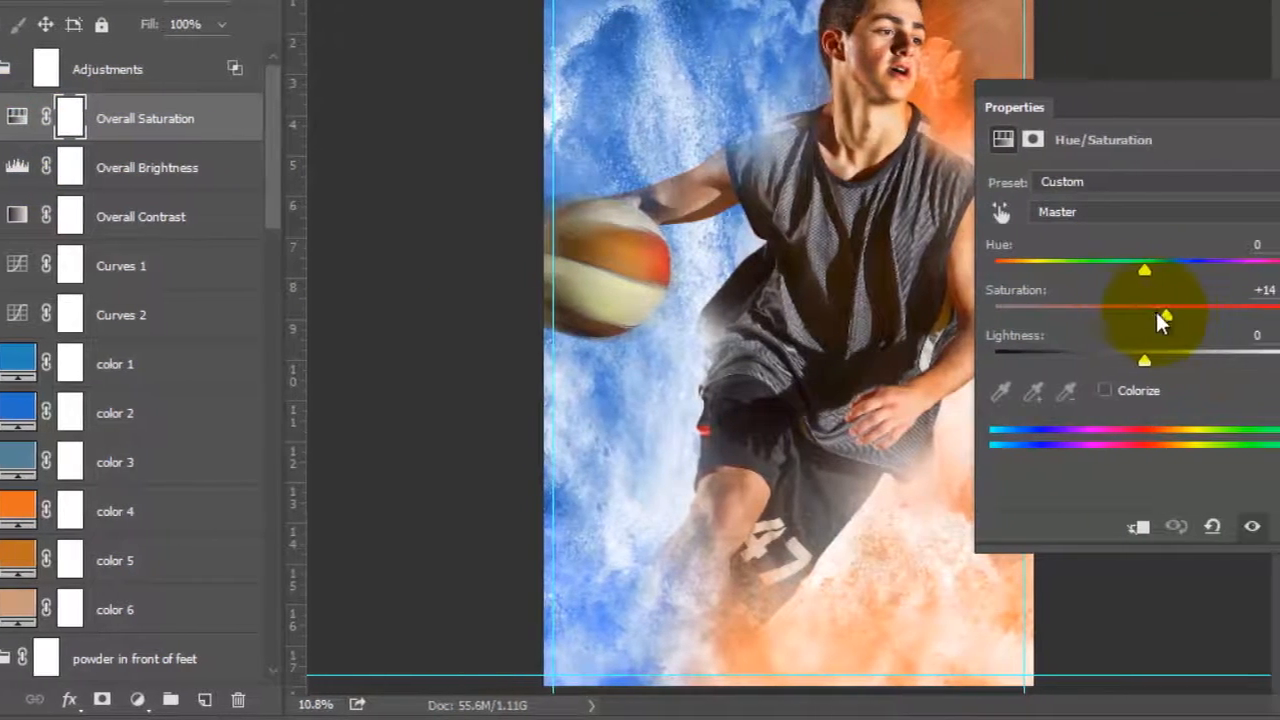
{"action": "left_click_drag", "start_coordinate": [1277, 318], "coordinate": [1241, 340]}
{"action": "left_click_drag", "start_coordinate": [1037, 333], "coordinate": [1047, 337]}
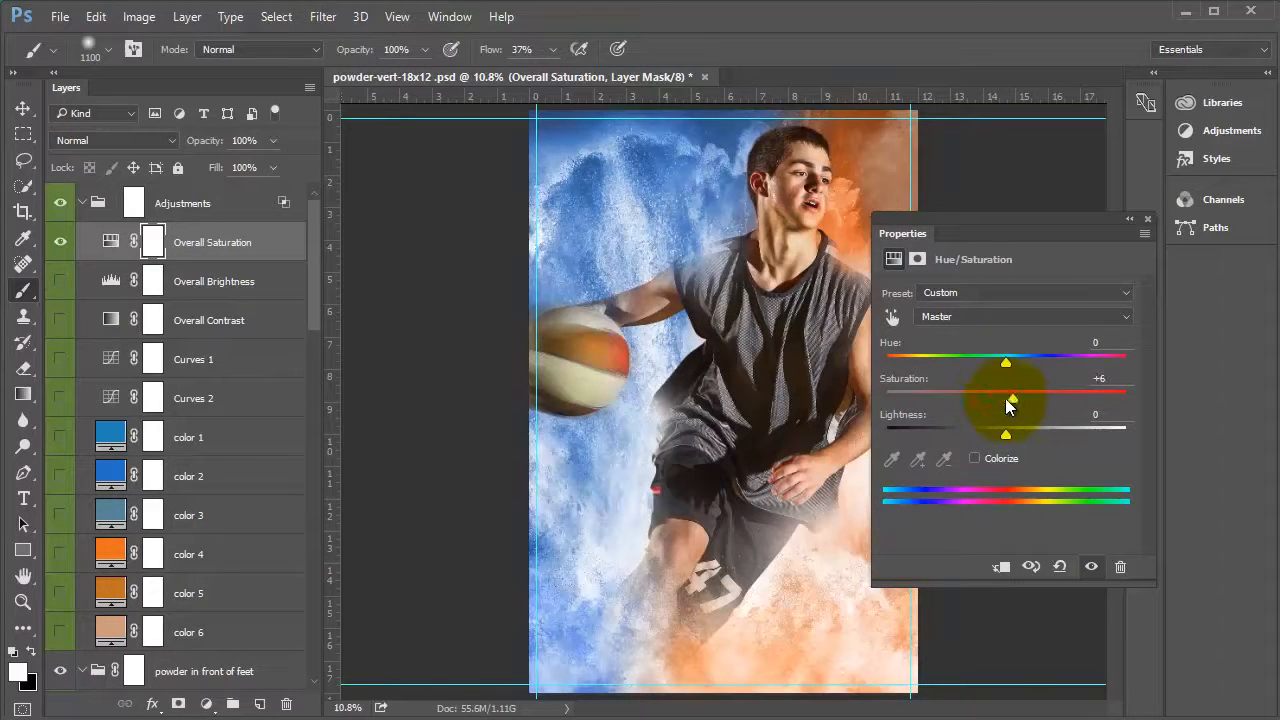
Make the Overall Brightness and Overall Contrast adjustment layers visible.
{"action": "left_click", "coordinate": [207, 277]}
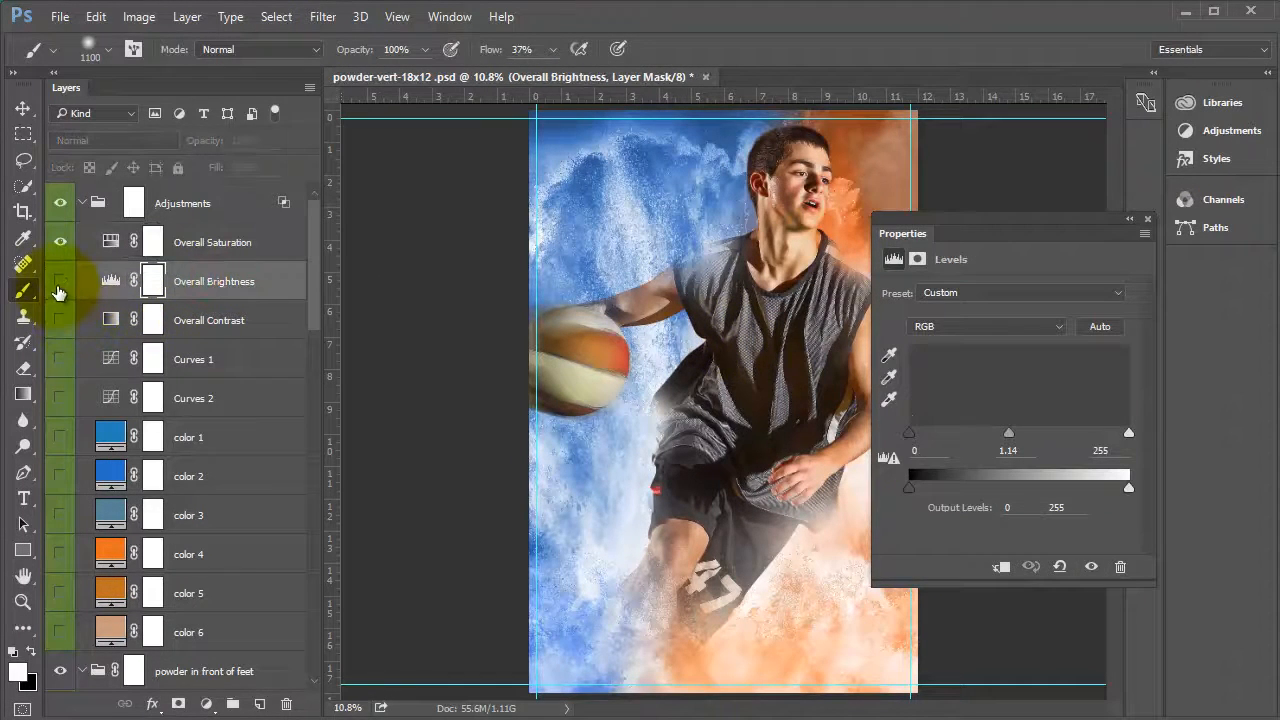
{"action": "left_click", "coordinate": [60, 281]}
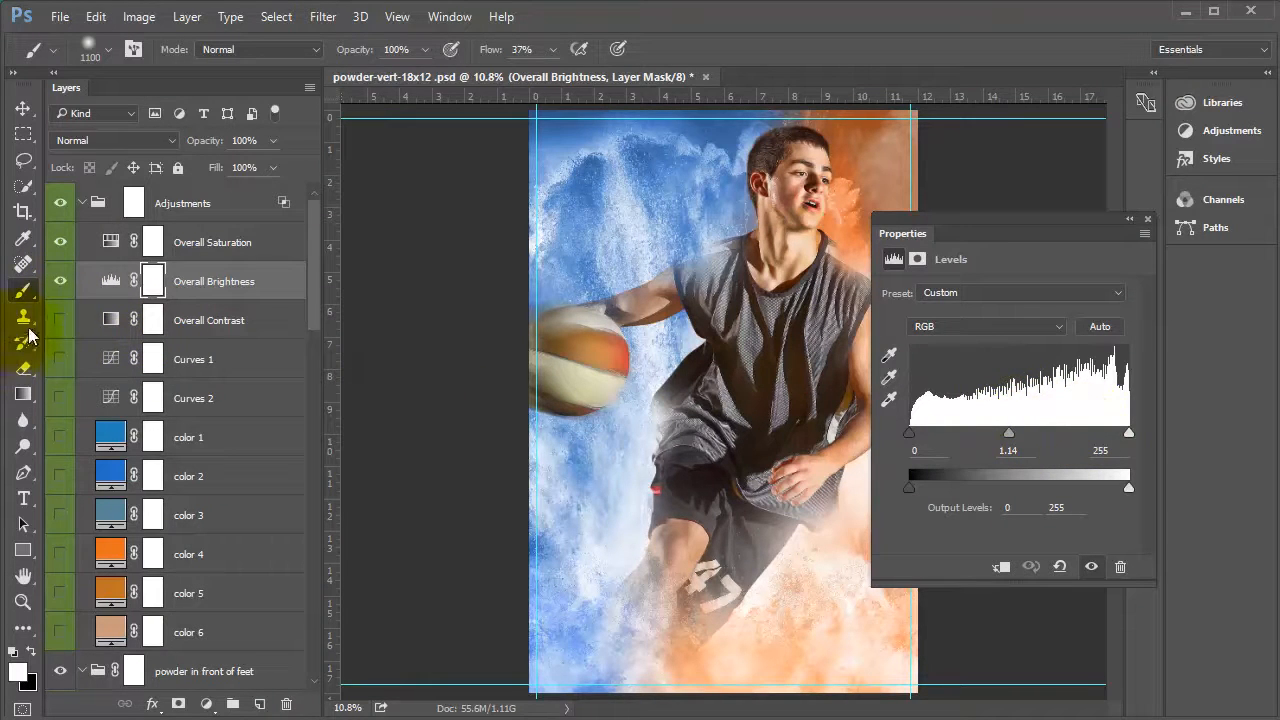
{"action": "left_click", "coordinate": [60, 320]}
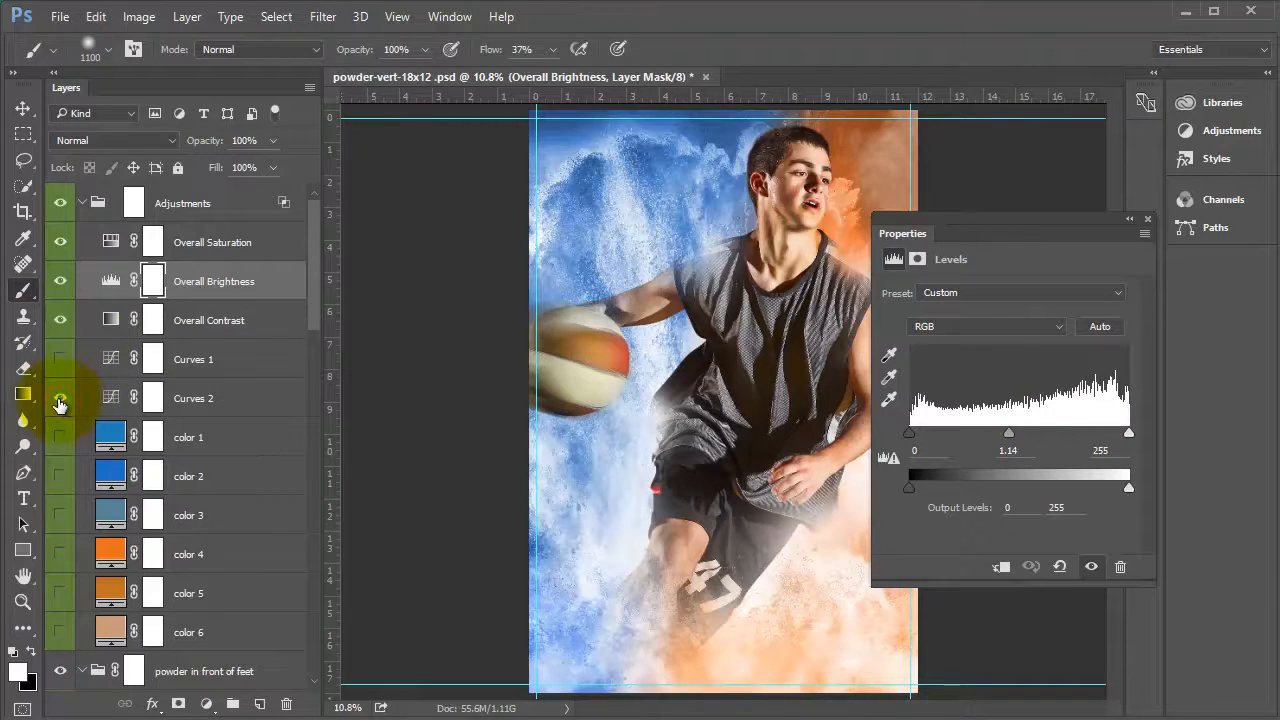
Preview the effect of the Curves 2, color 1 and color 4 adjustment layers by toggling their visibility.
{"action": "left_click", "coordinate": [60, 400]}
{"action": "left_click", "coordinate": [60, 402]}
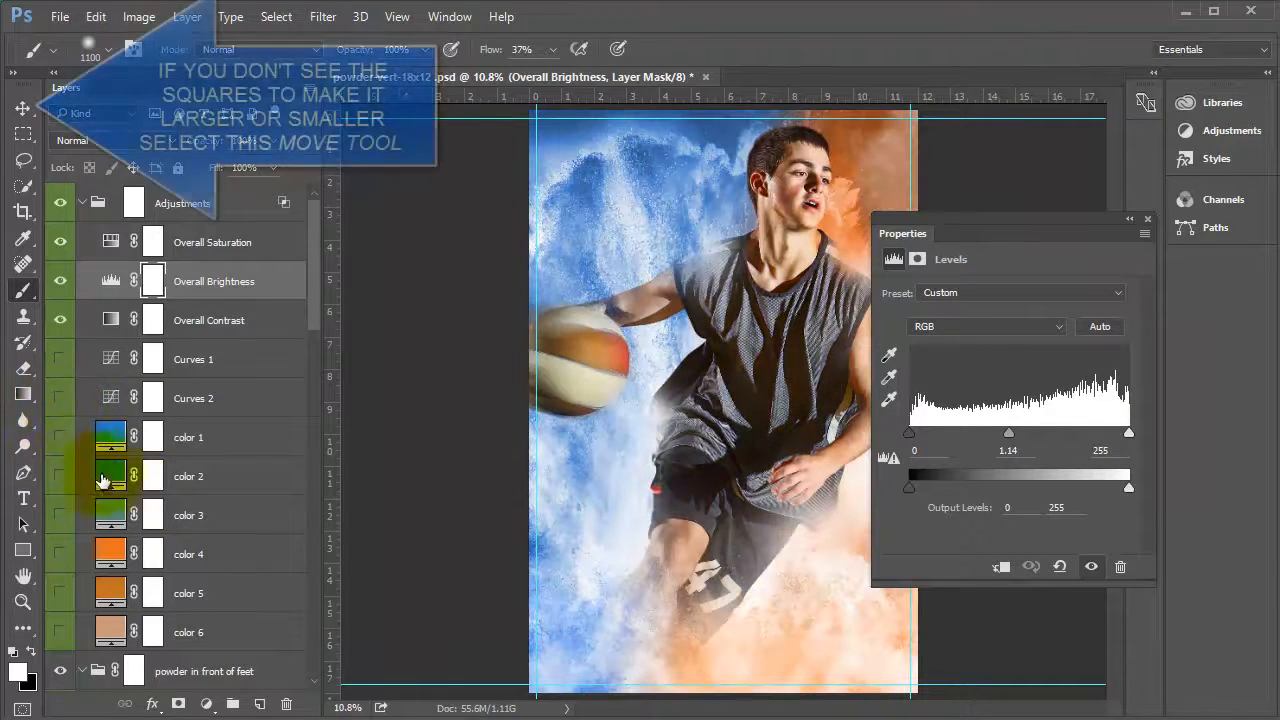
{"action": "left_click", "coordinate": [60, 440]}
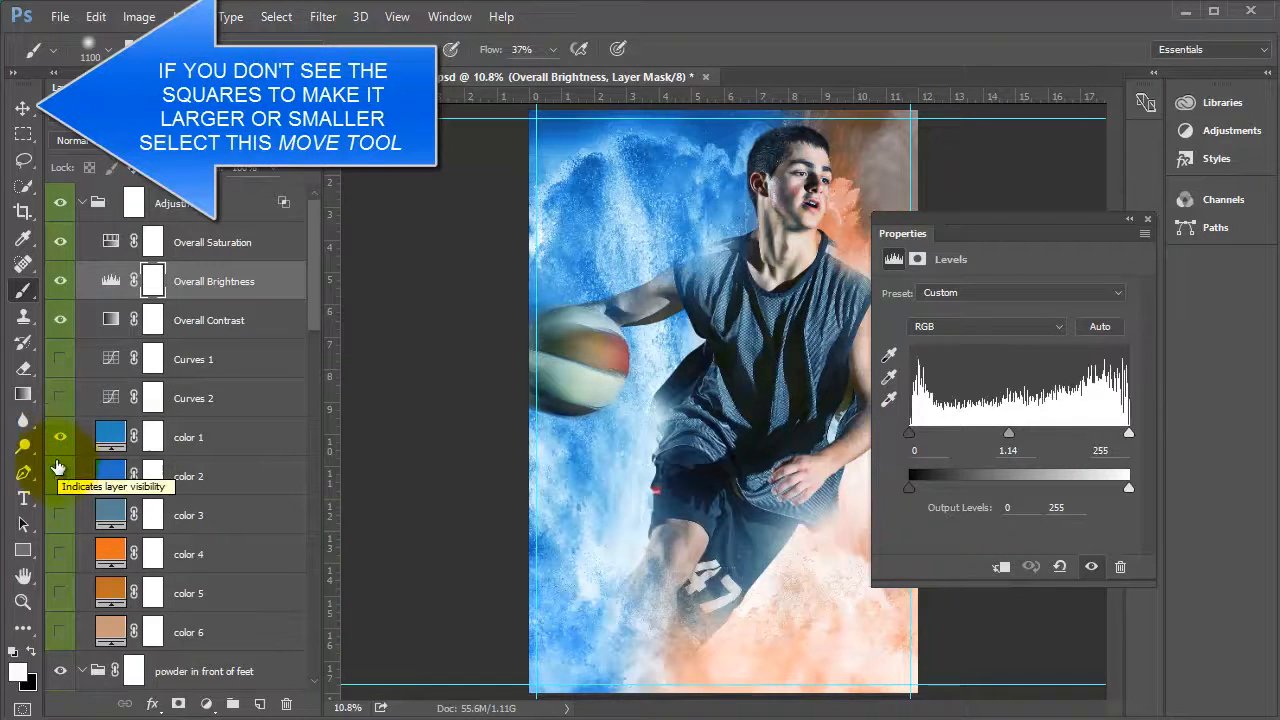
{"action": "left_click", "coordinate": [60, 437]}
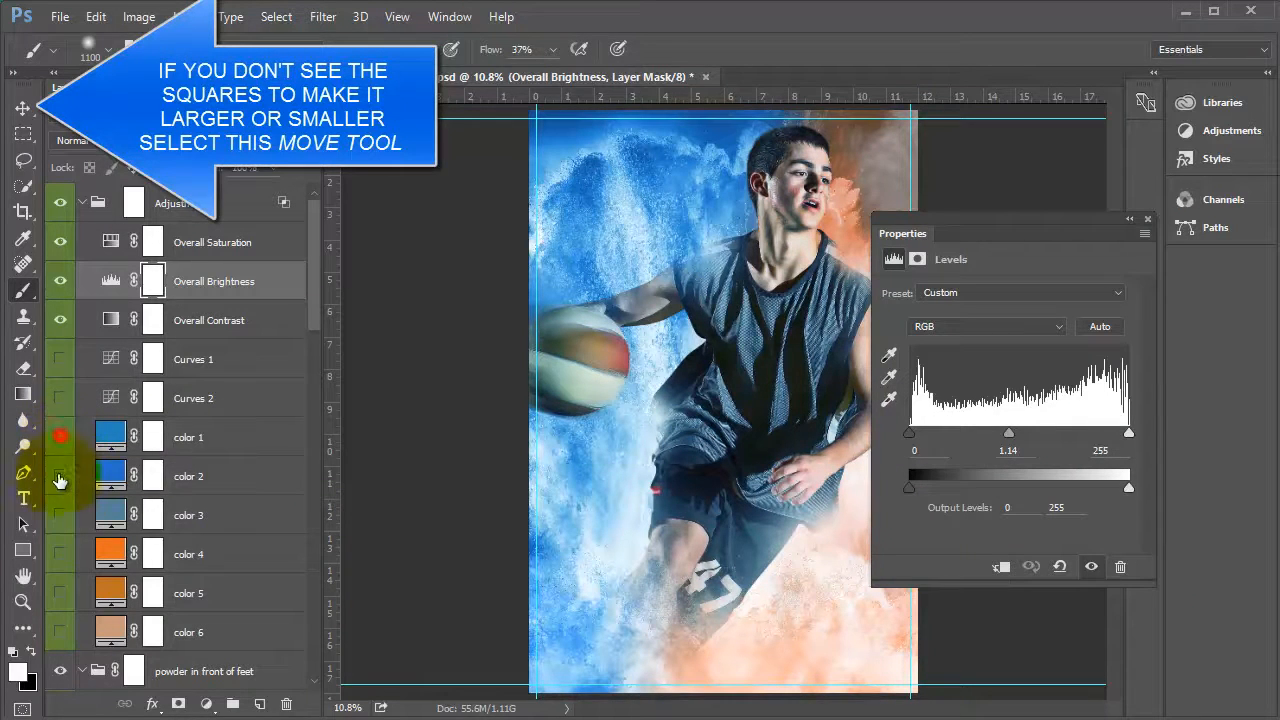
{"action": "left_click", "coordinate": [60, 554]}
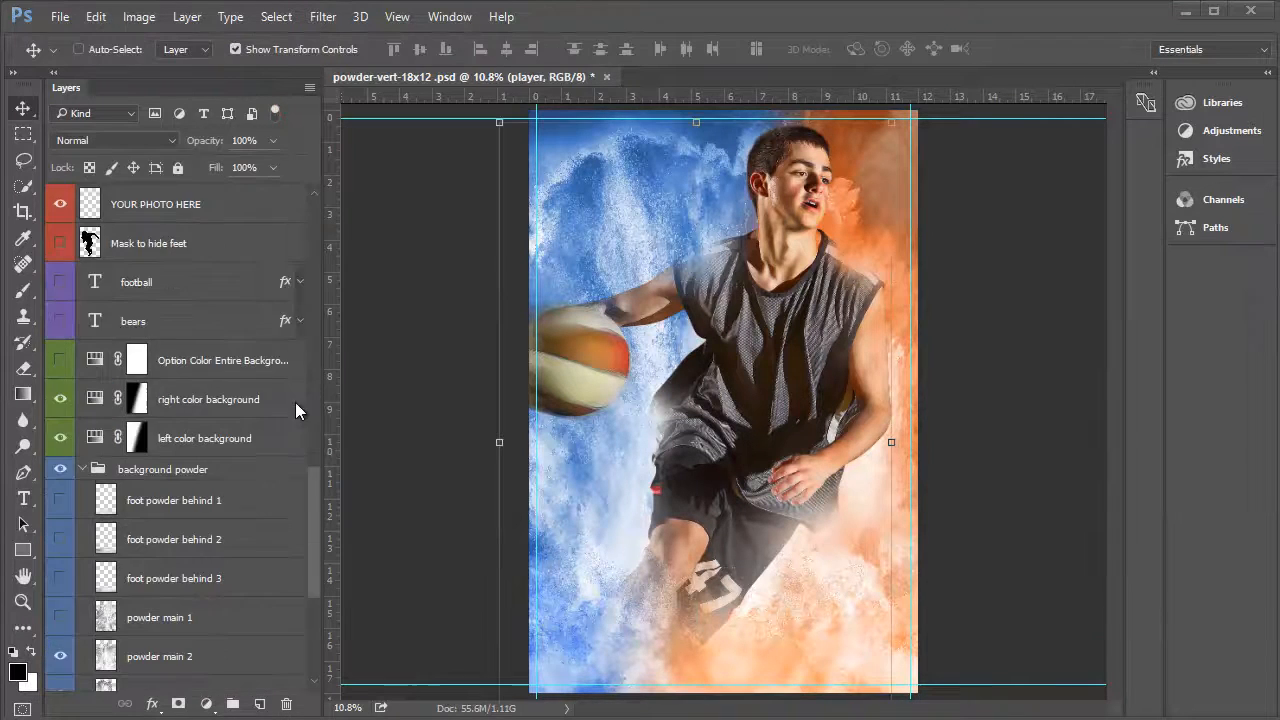
Duplicate the powder main 4 layer and move the copy directly below Powder Feet 1 in the powder in front of feet group.
{"action": "scroll", "coordinate": [250, 480], "scroll_direction": "down", "scroll_amount": 2}
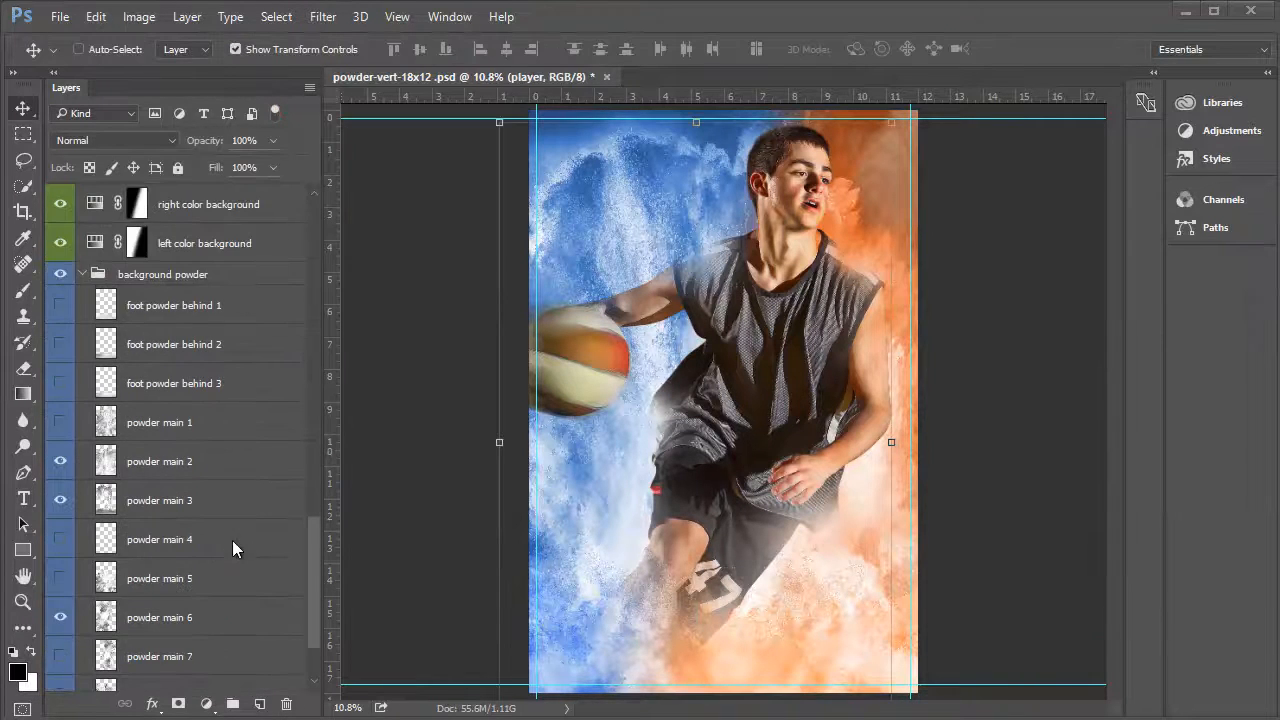
{"action": "scroll", "coordinate": [232, 540], "scroll_direction": "down", "scroll_amount": 2}
{"action": "left_click", "coordinate": [233, 440]}
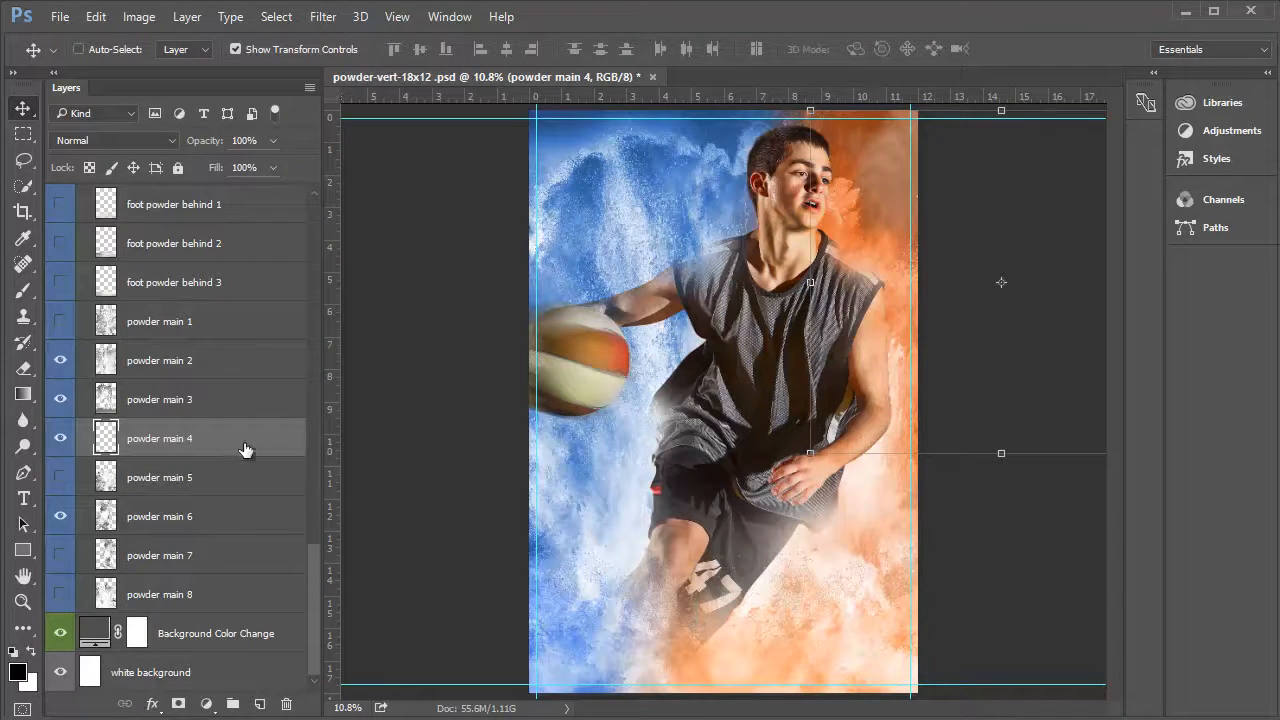
{"action": "key", "text": "ctrl+j"}
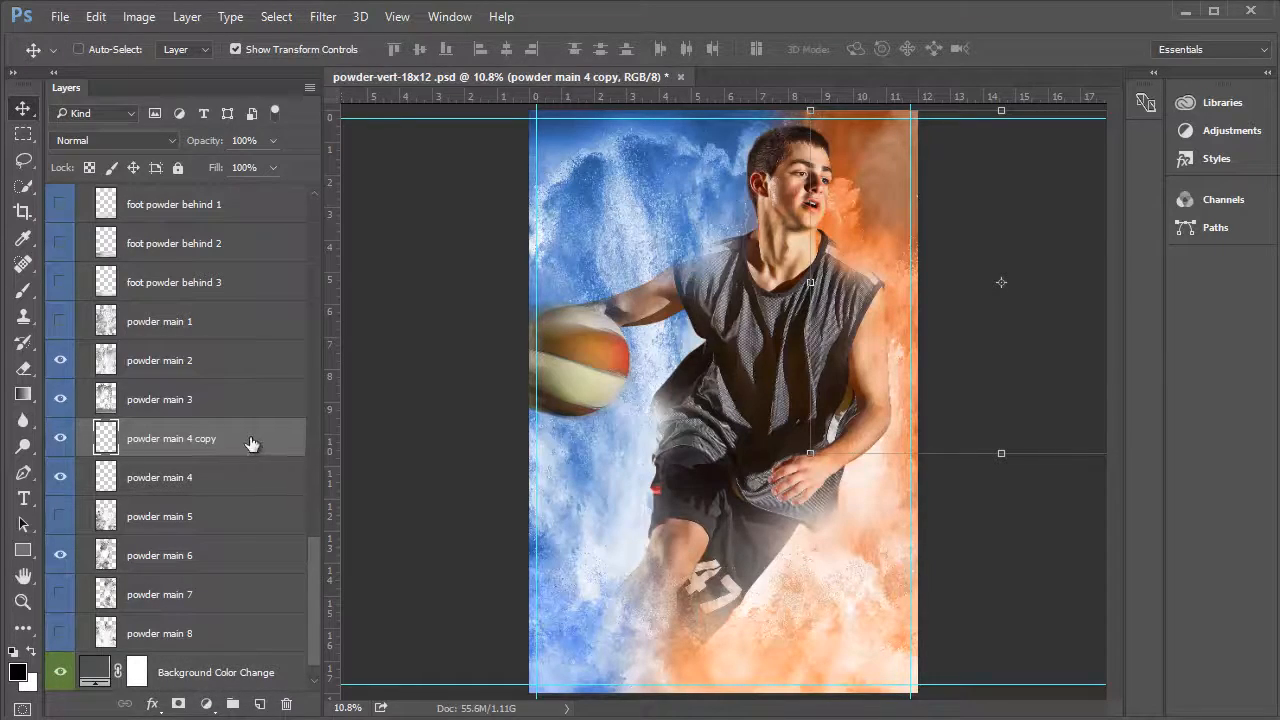
{"action": "left_click_drag", "start_coordinate": [260, 344], "coordinate": [276, 152]}
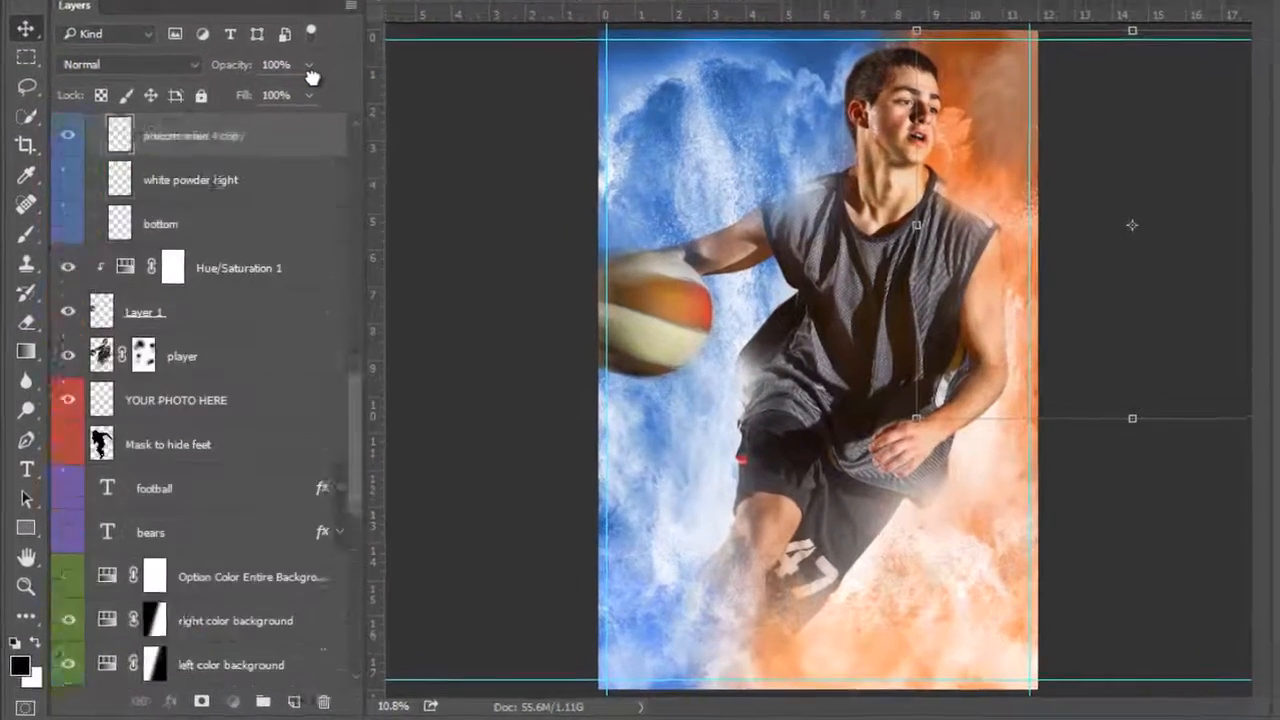
{"action": "left_click_drag", "start_coordinate": [312, 77], "coordinate": [188, 592]}
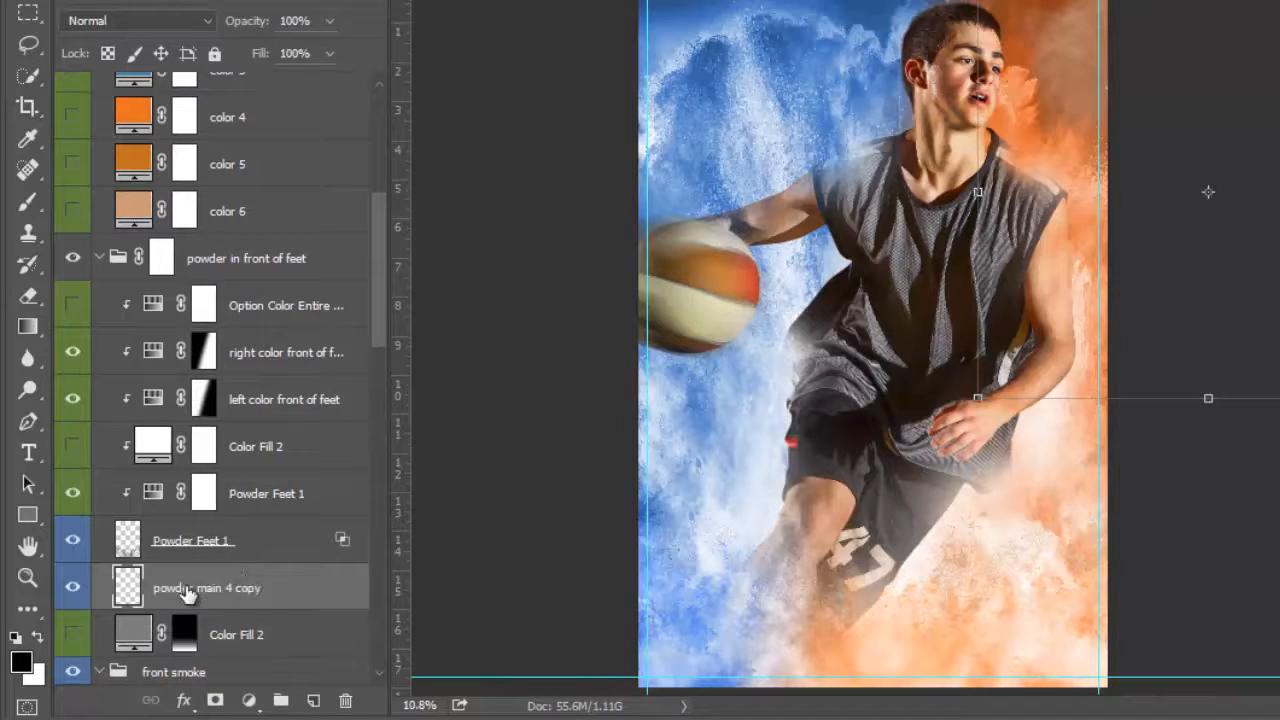
Release the clipping mask of the five adjustment layers from Option Color Entire Background down to Powder Feet 1.
{"action": "left_click", "coordinate": [258, 495]}
{"action": "left_click", "coordinate": [258, 307], "text": "shift"}
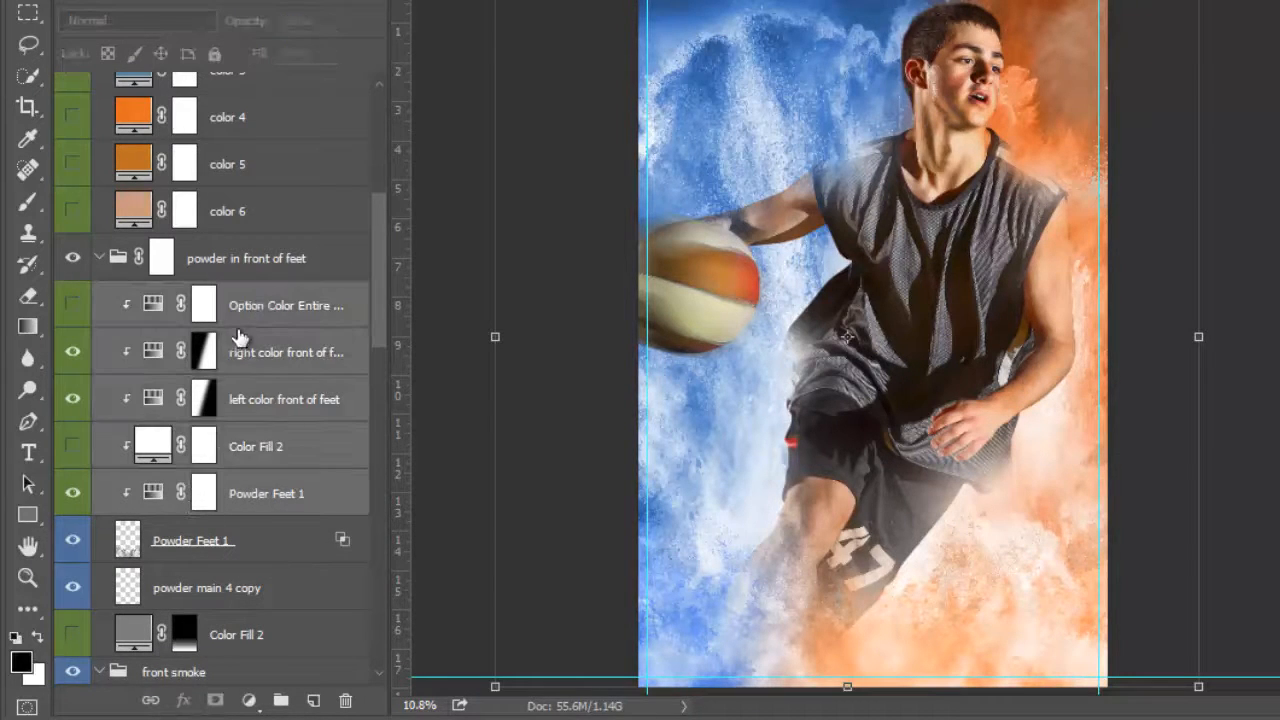
{"action": "right_click", "coordinate": [239, 307]}
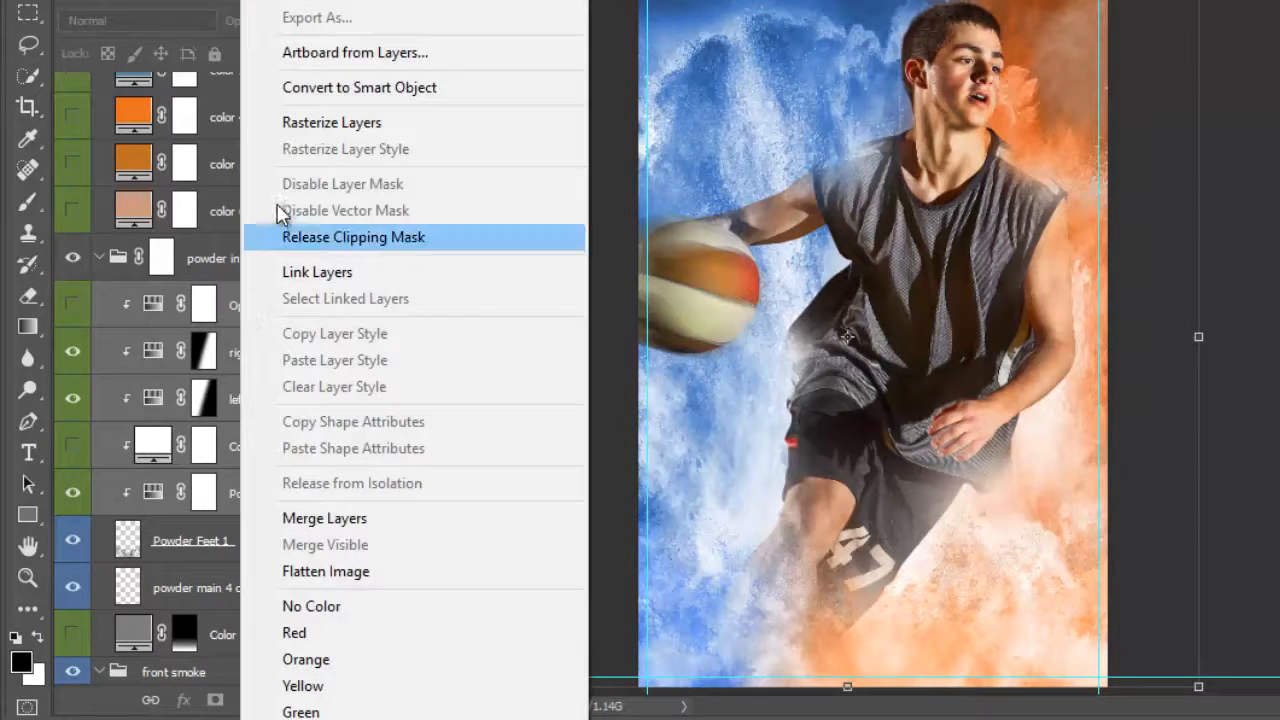
{"action": "left_click", "coordinate": [292, 237]}
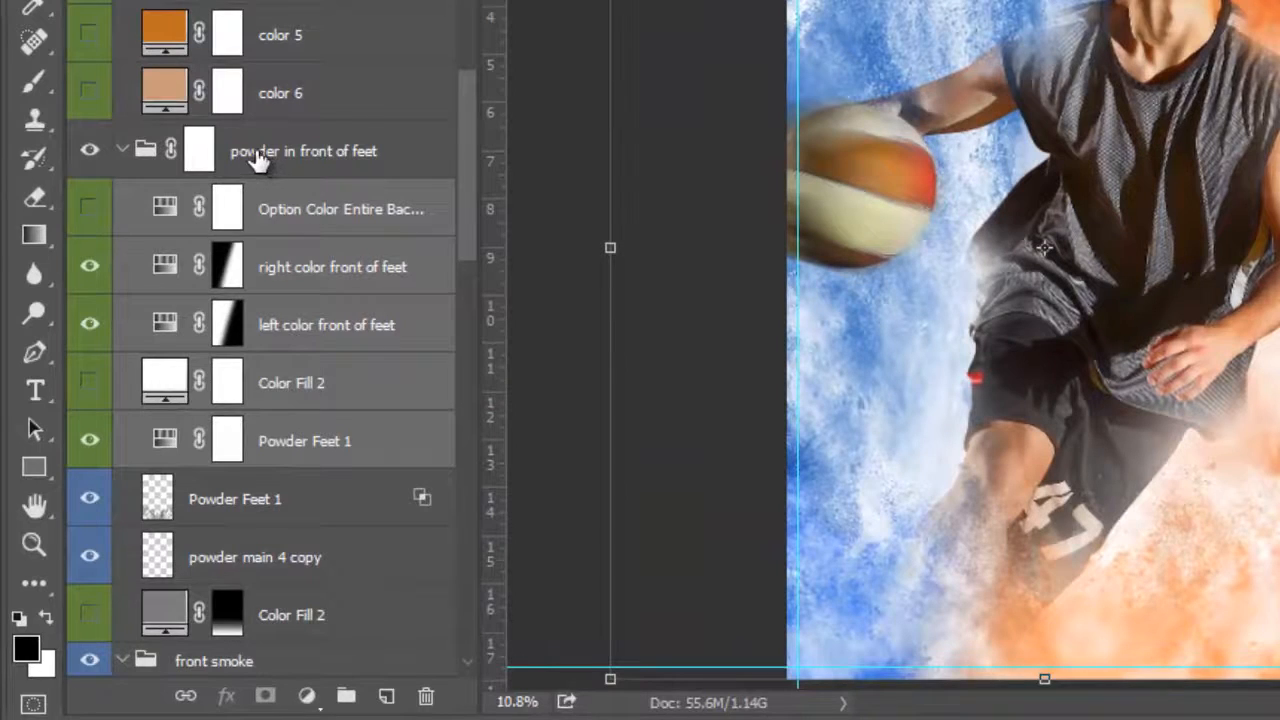
Duplicate the Powder Feet 1 powder layer and hide the copy.
{"action": "left_click", "coordinate": [214, 163]}
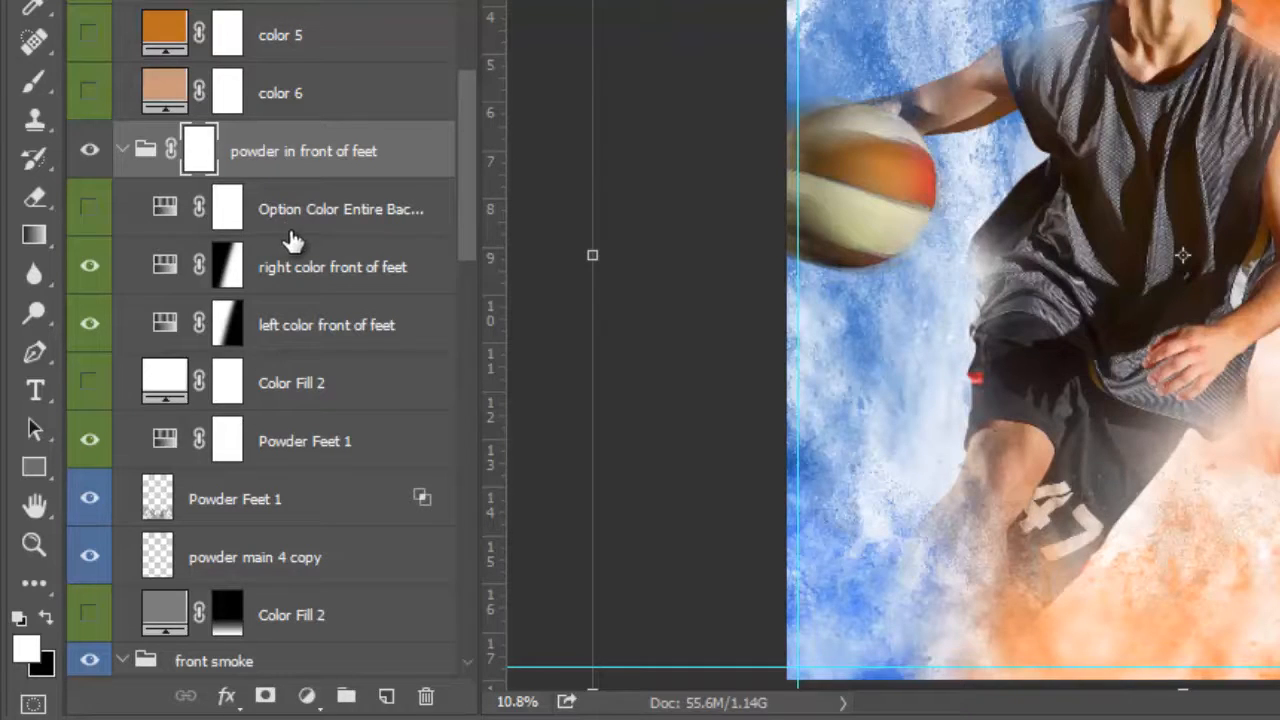
{"action": "scroll", "coordinate": [197, 315], "scroll_direction": "down", "scroll_amount": 2}
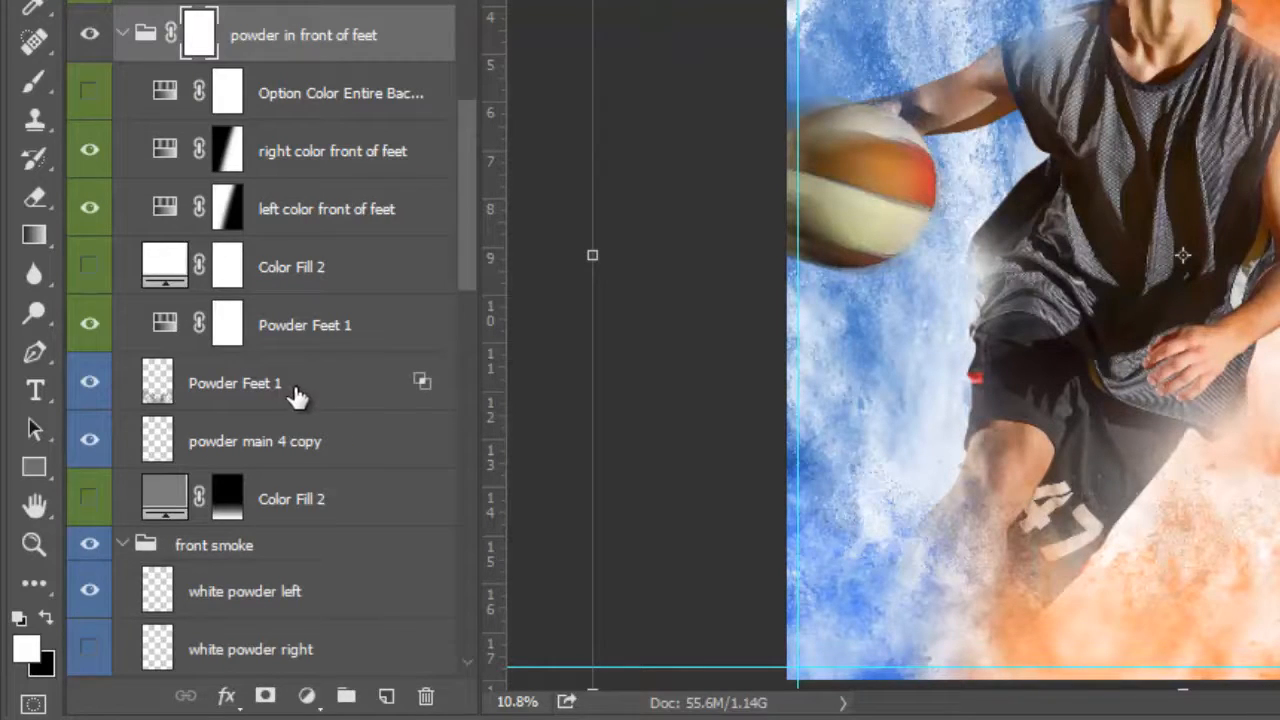
{"action": "left_click", "coordinate": [310, 394]}
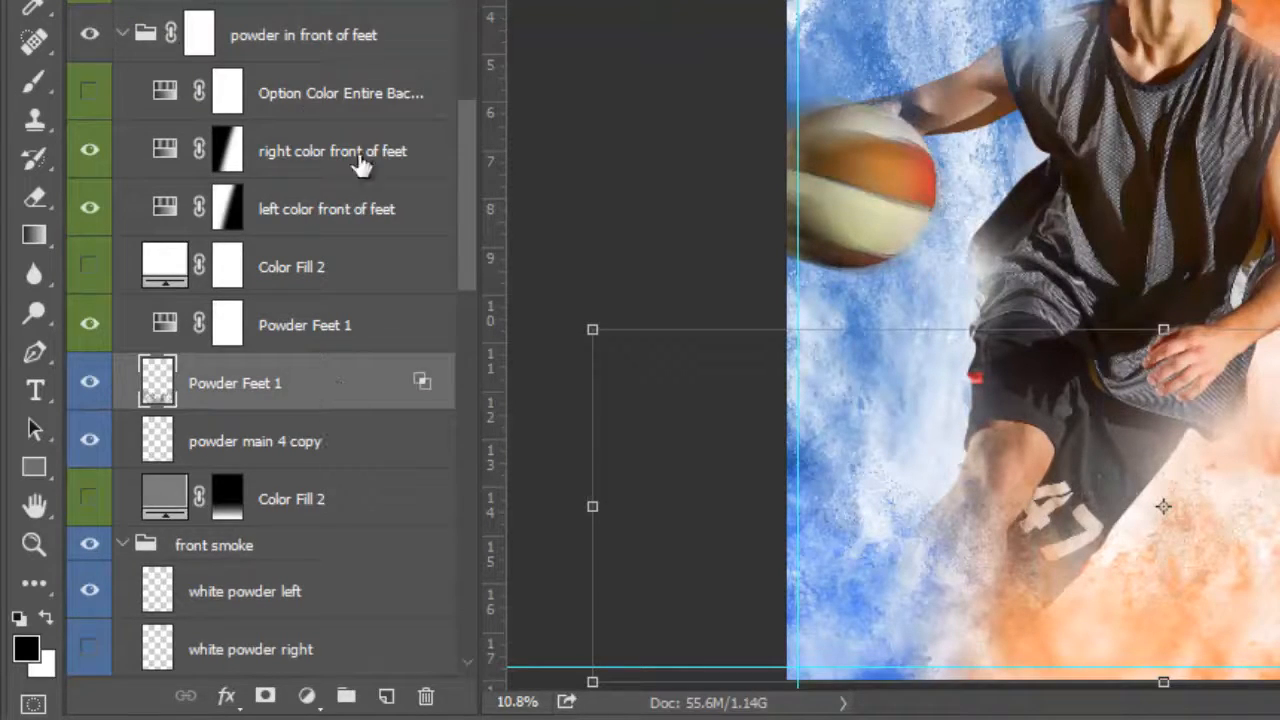
{"action": "key", "text": "ctrl+j"}
Make three more copies of the powder main 4 copy layer.
{"action": "left_click", "coordinate": [345, 457]}
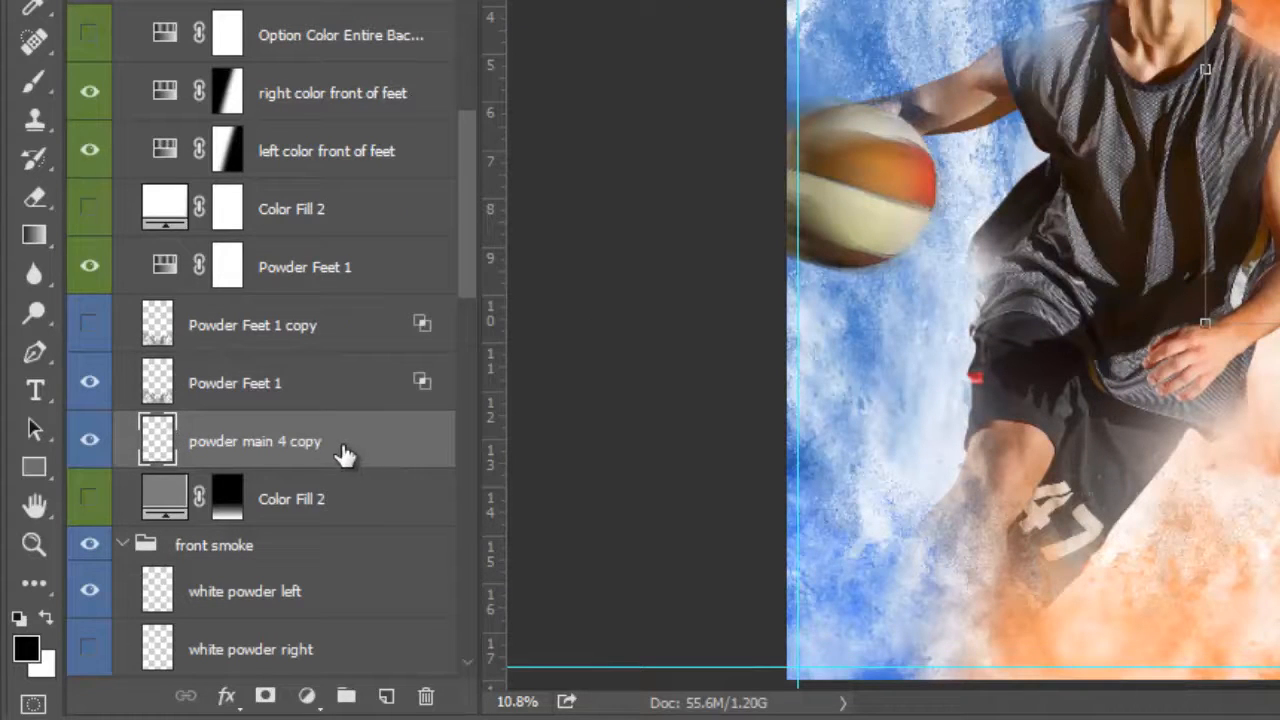
{"action": "left_click_drag", "start_coordinate": [343, 551], "coordinate": [394, 694]}
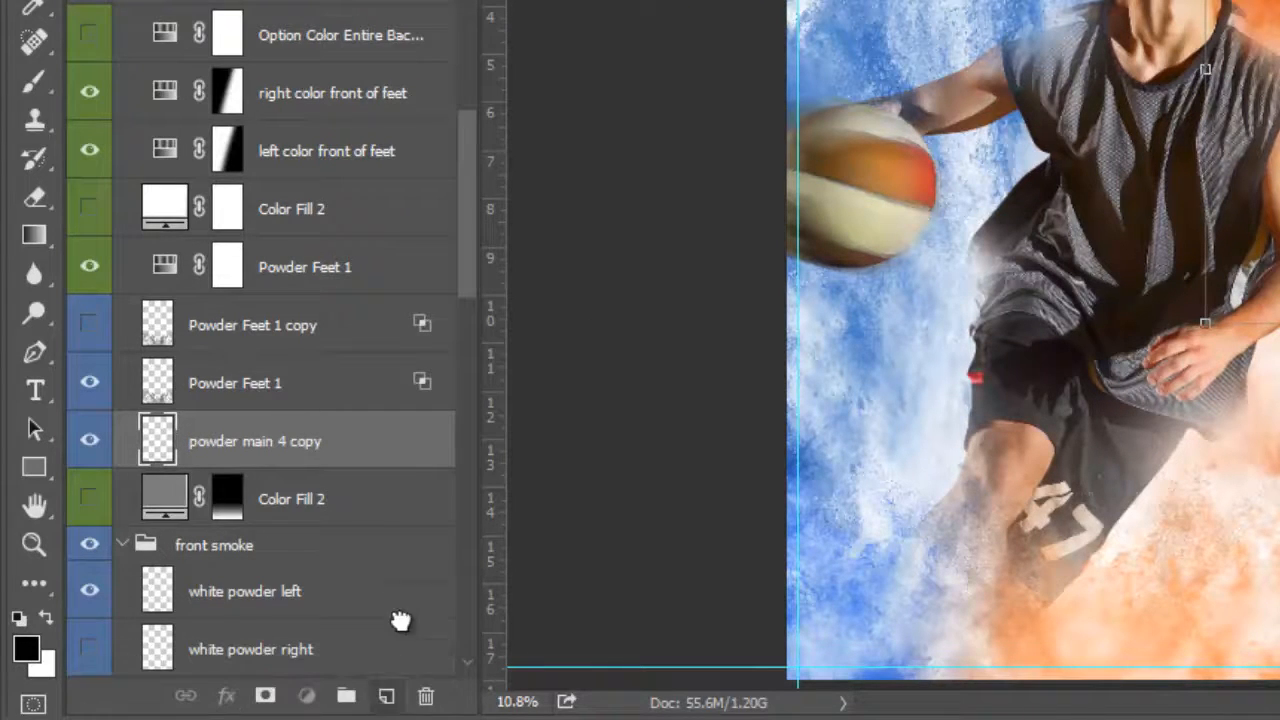
{"action": "left_click_drag", "start_coordinate": [371, 449], "coordinate": [386, 690]}
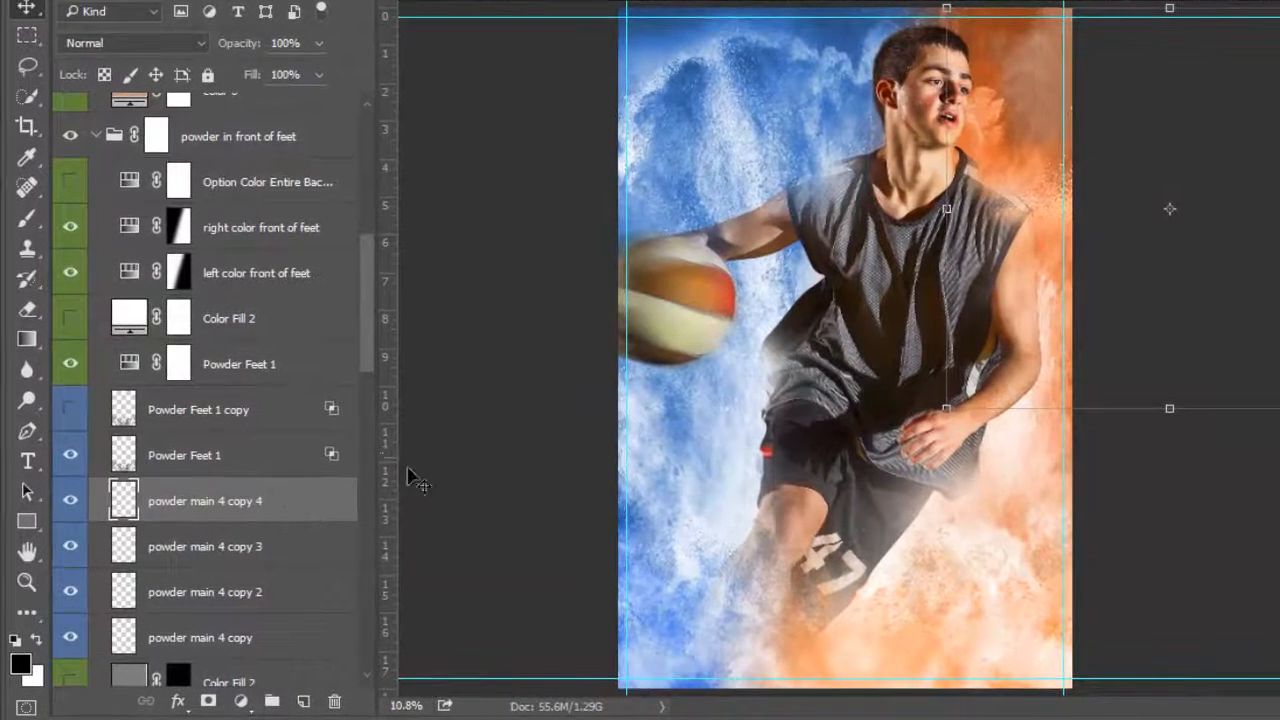
Rotate and shrink the powder main 4 copy 4 layer and place it over the player's bent knee and the blue powder.
{"action": "key", "text": "Return"}
{"action": "left_click_drag", "start_coordinate": [980, 245], "coordinate": [830, 342]}
{"action": "left_click_drag", "start_coordinate": [956, 301], "coordinate": [768, 405]}
{"action": "key", "text": "ctrl+t"}
{"action": "left_click_drag", "start_coordinate": [1053, 214], "coordinate": [1030, 437]}
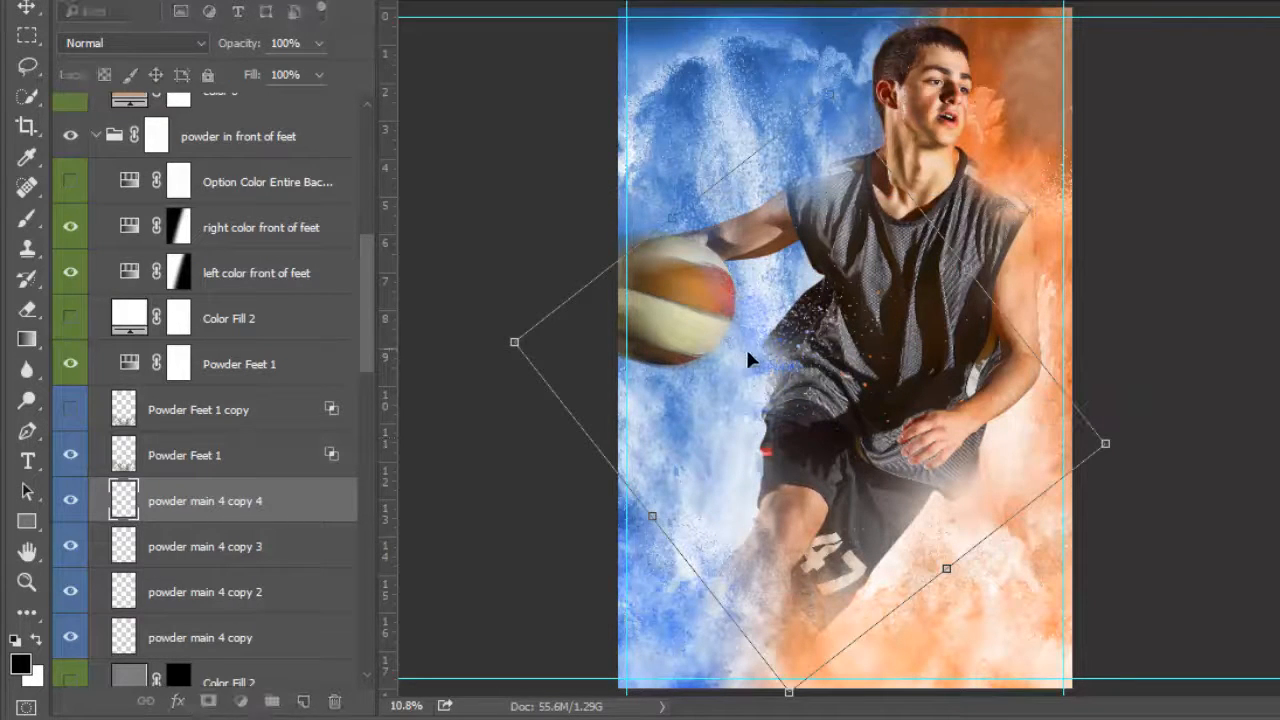
{"action": "left_click_drag", "start_coordinate": [754, 425], "coordinate": [747, 437]}
{"action": "mouse_move", "coordinate": [729, 506]}
{"action": "left_mouse_down"}
{"action": "mouse_move", "coordinate": [726, 528]}
{"action": "mouse_move", "coordinate": [711, 523]}
{"action": "left_mouse_up"}
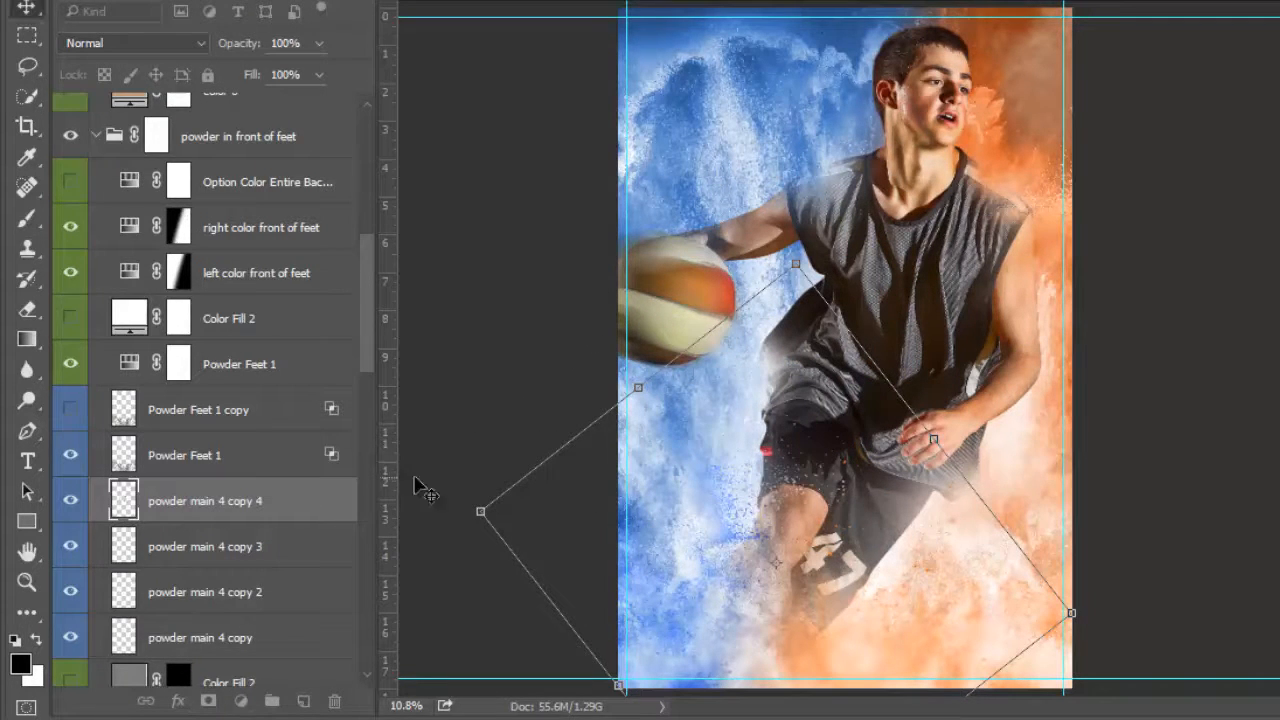
{"action": "key", "text": "Return"}
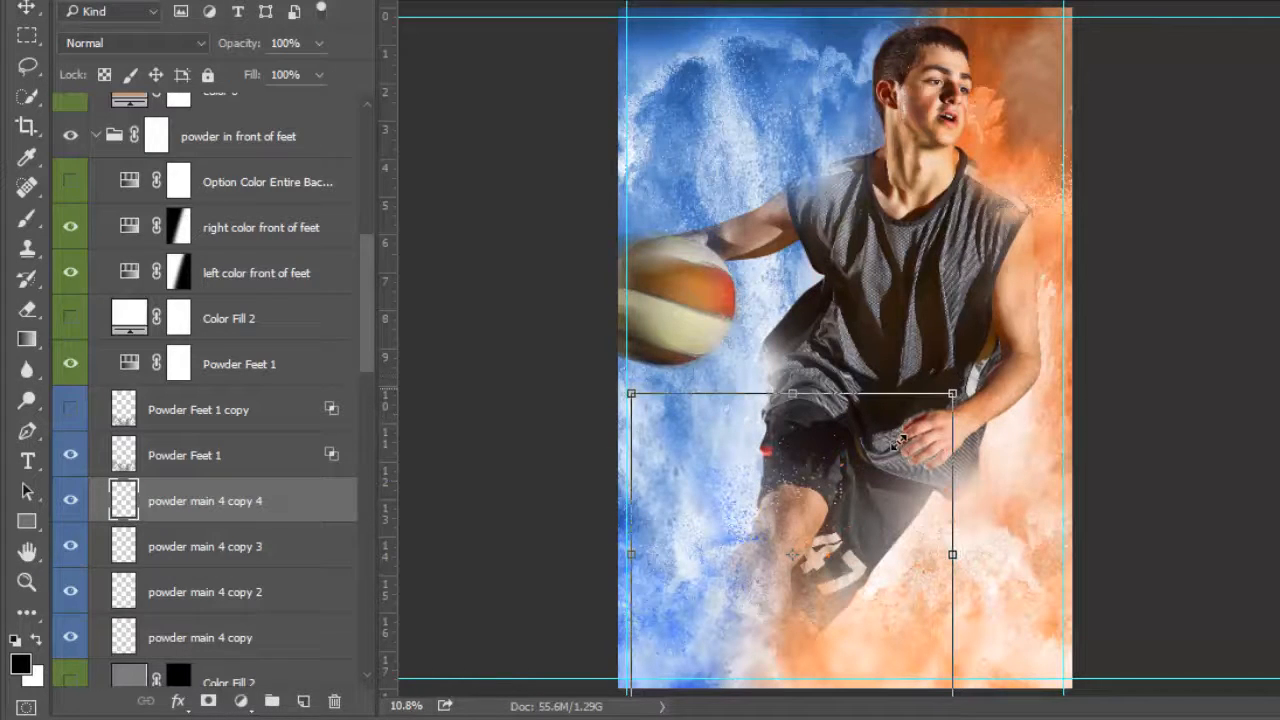
{"action": "left_click_drag", "start_coordinate": [955, 389], "coordinate": [902, 444]}
{"action": "left_click_drag", "start_coordinate": [771, 515], "coordinate": [798, 462]}
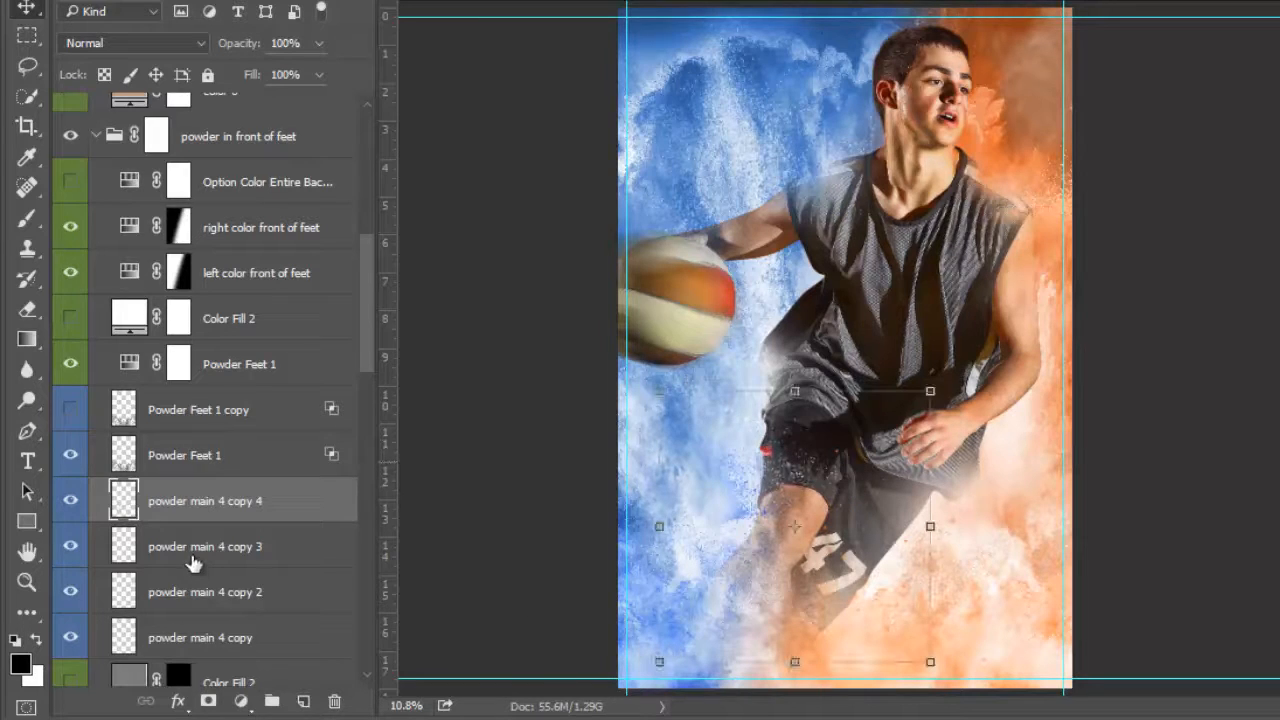
Rotate the powder main 4 copy 3 layer and place its particles over the shorts beside the player's lower hand.
{"action": "left_click", "coordinate": [224, 552]}
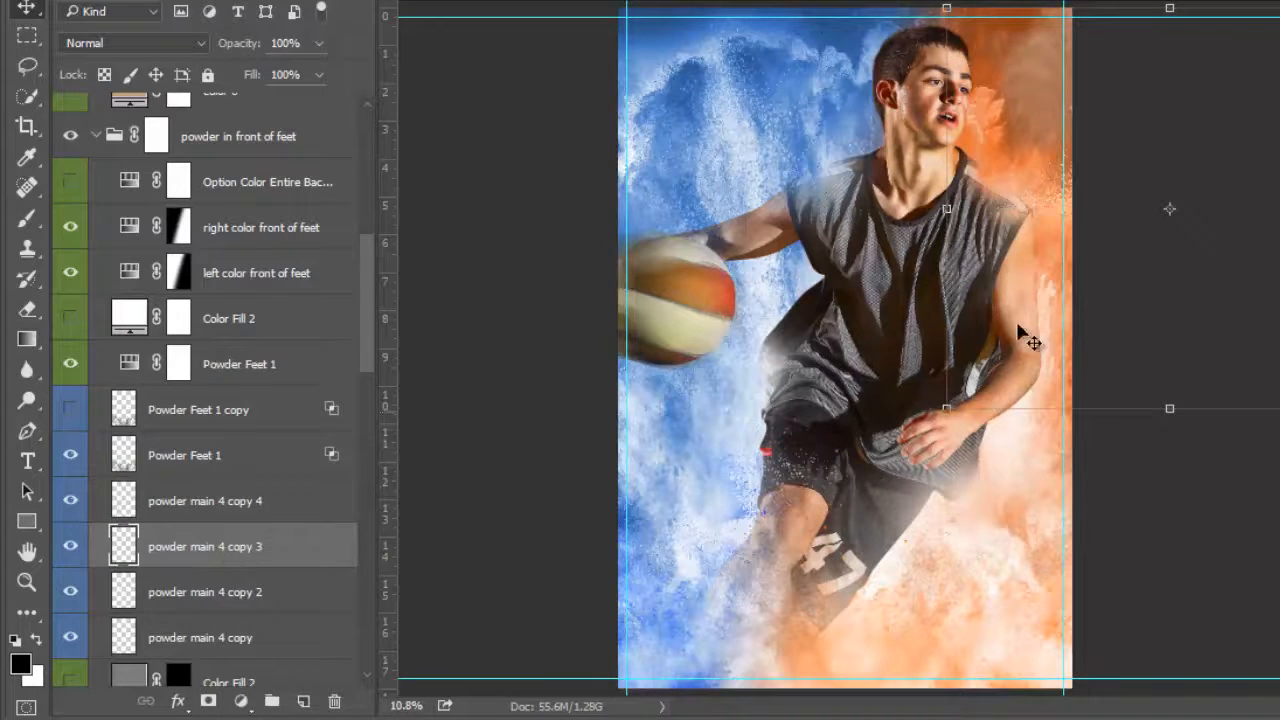
{"action": "left_click_drag", "start_coordinate": [1019, 328], "coordinate": [894, 532]}
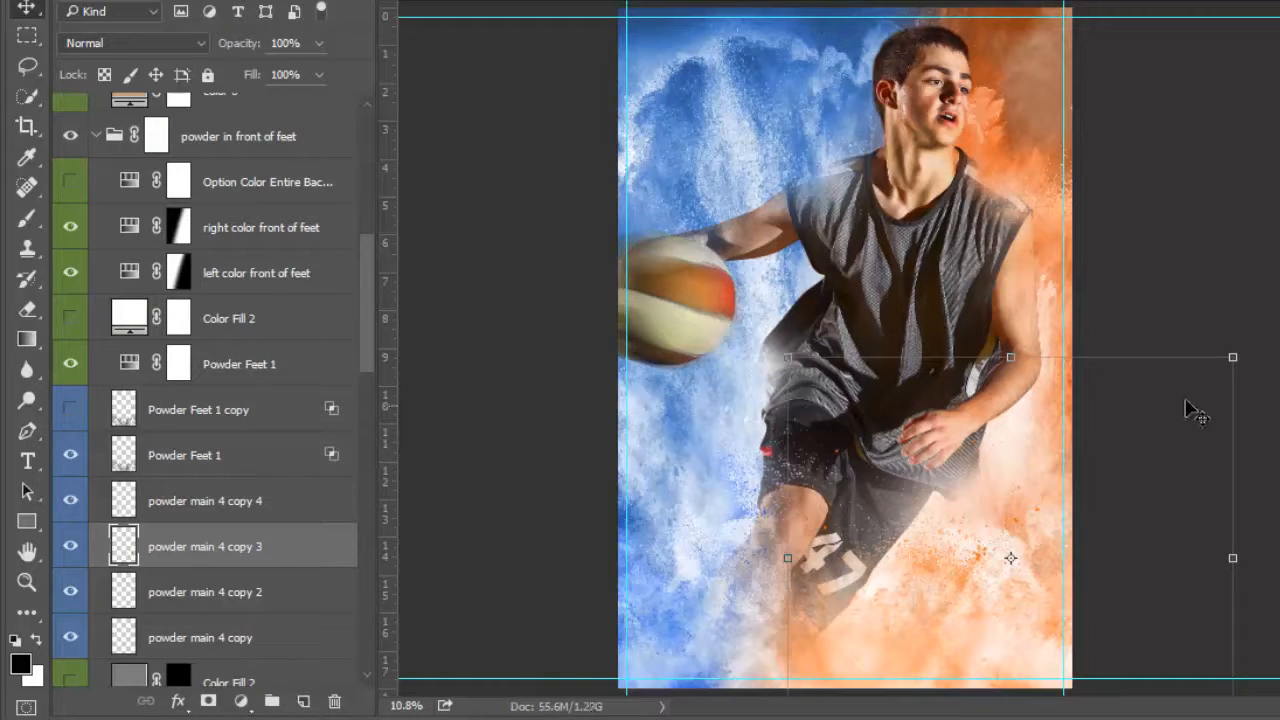
{"action": "left_click_drag", "start_coordinate": [1254, 354], "coordinate": [1101, 306]}
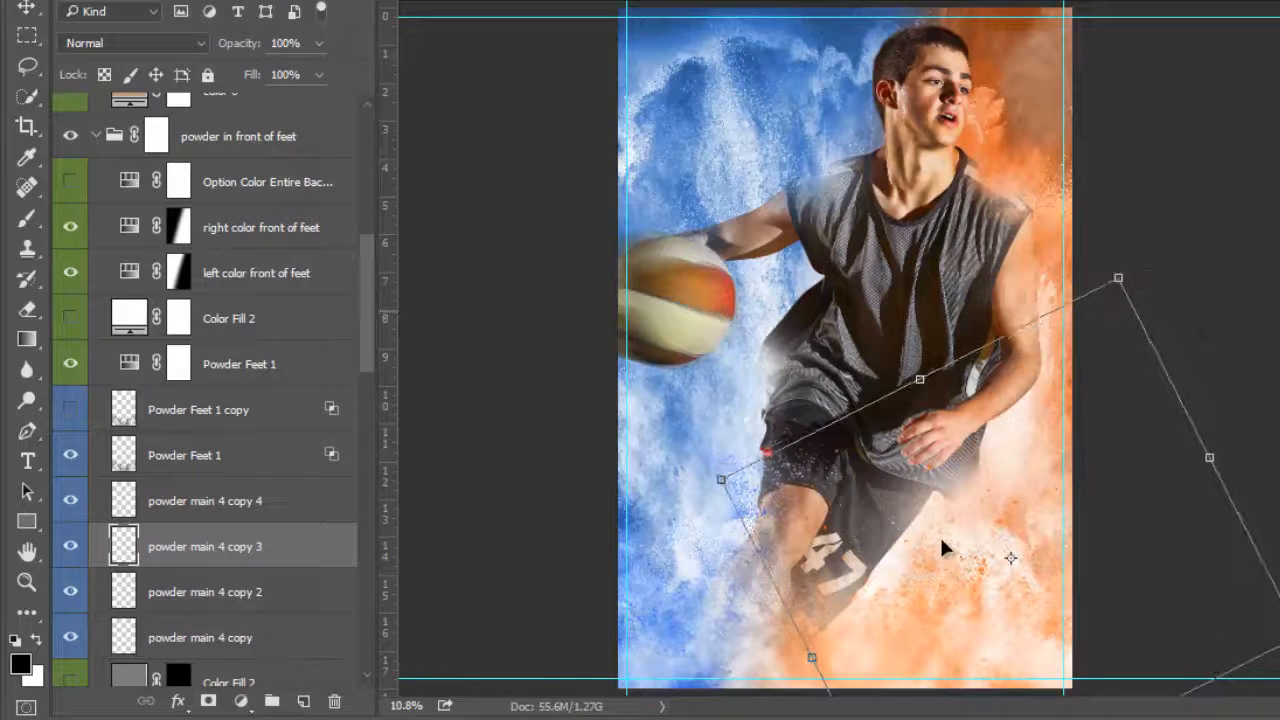
{"action": "mouse_move", "coordinate": [932, 528]}
{"action": "left_mouse_down"}
{"action": "mouse_move", "coordinate": [930, 506]}
{"action": "mouse_move", "coordinate": [953, 517]}
{"action": "left_mouse_up"}
{"action": "key", "text": "Return"}
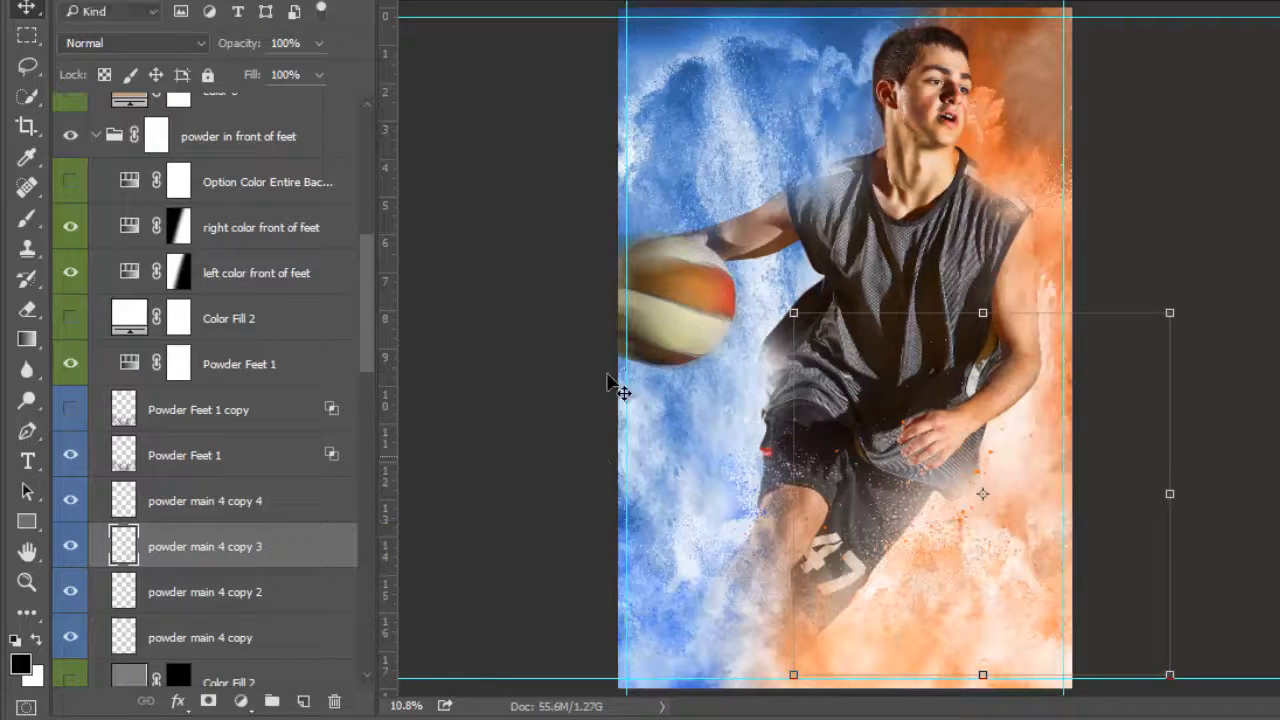
Move the powder main 4 copy 2 layer over the player's jersey and shorts.
{"action": "left_click", "coordinate": [200, 606]}
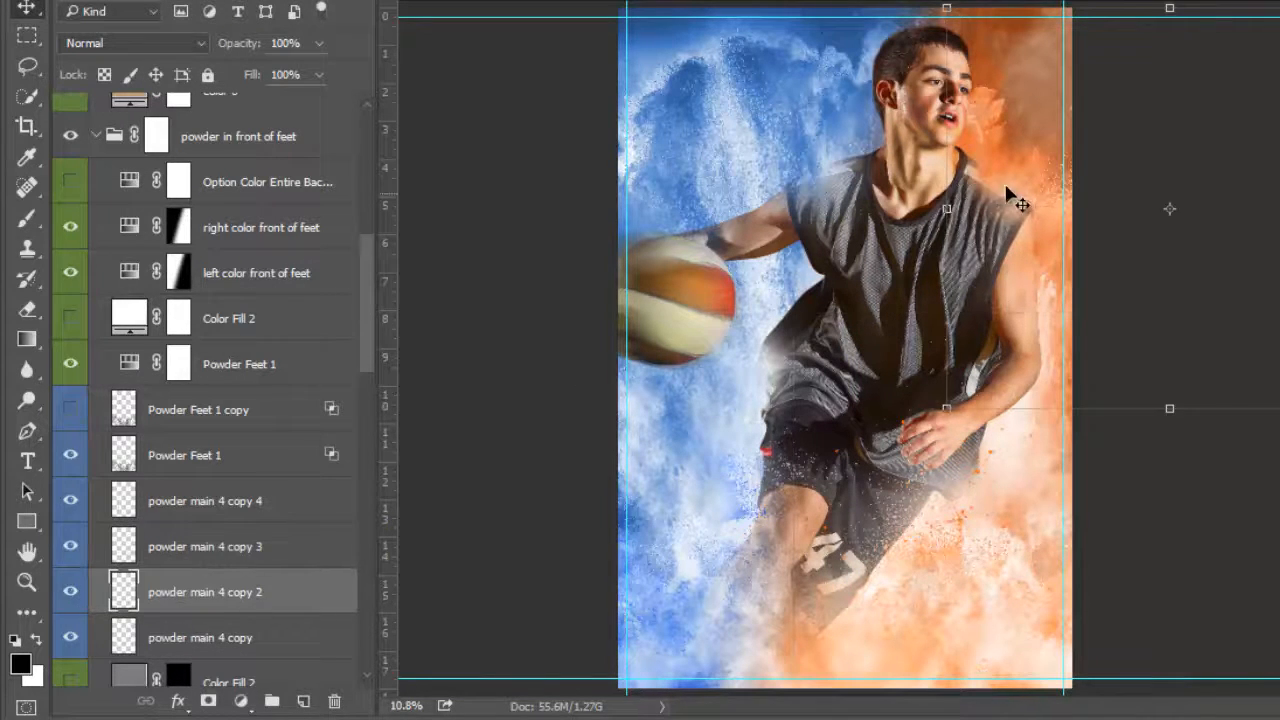
{"action": "left_click_drag", "start_coordinate": [1046, 194], "coordinate": [1034, 310]}
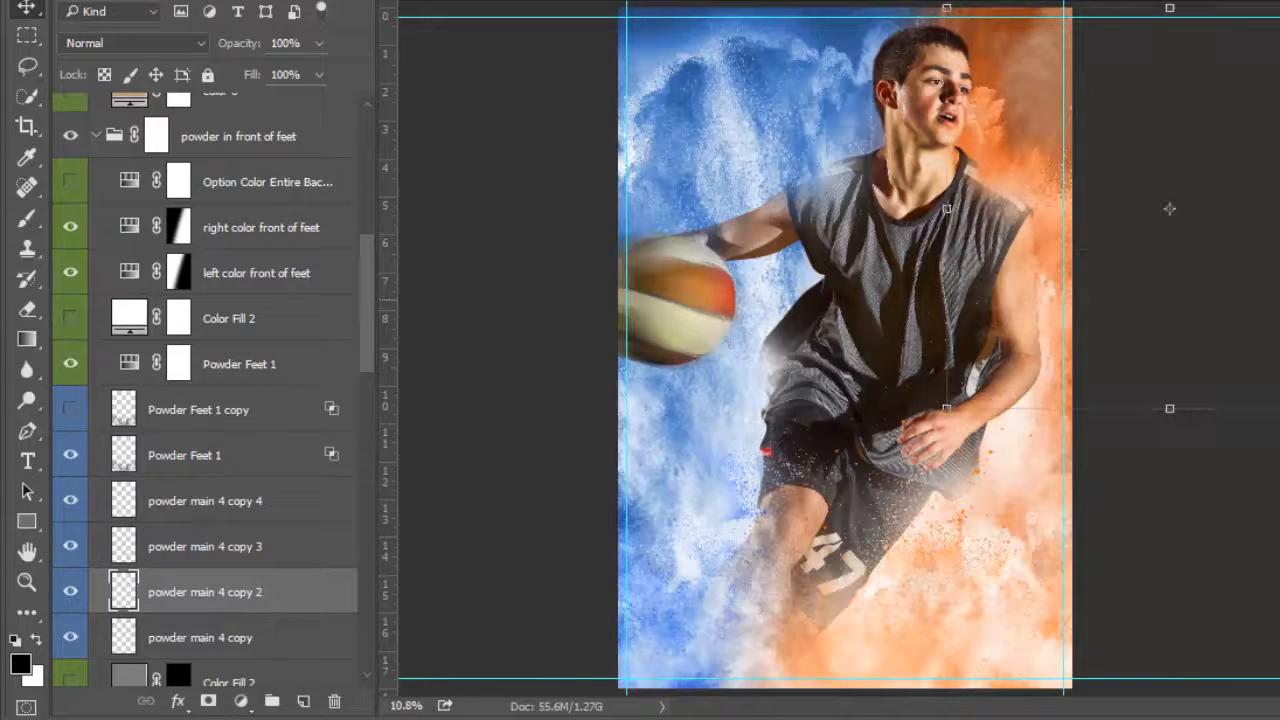
{"action": "left_click_drag", "start_coordinate": [1049, 206], "coordinate": [997, 311]}
{"action": "left_click_drag", "start_coordinate": [813, 240], "coordinate": [712, 378]}
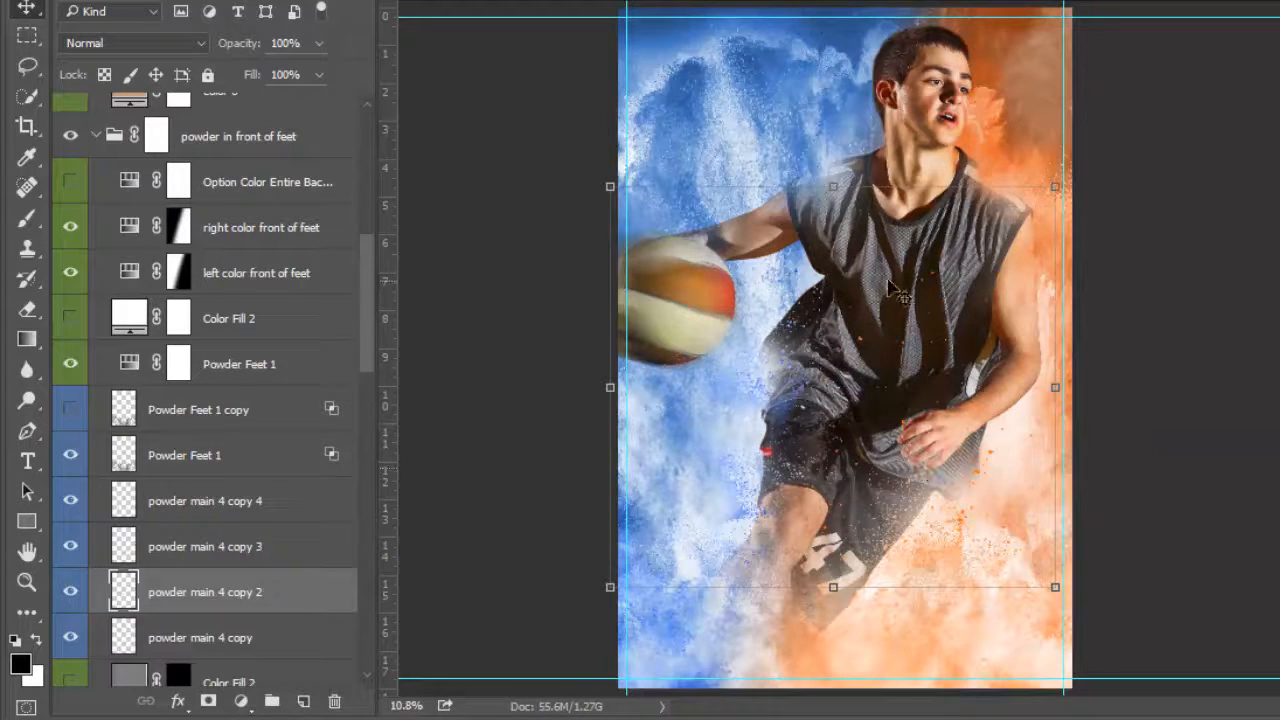
Examine the right color, left color and Powder Feet 1 adjustment layers above the powder copies, and the layers below them.
{"action": "left_click", "coordinate": [218, 232]}
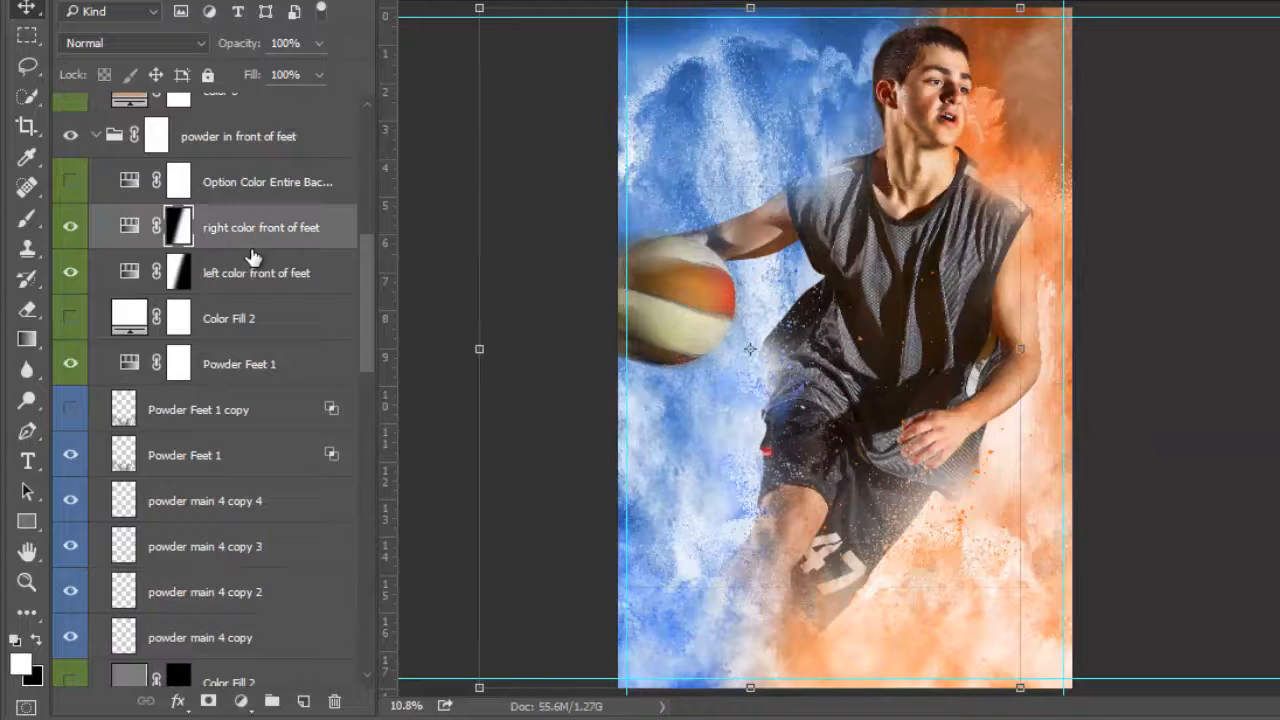
{"action": "left_click", "coordinate": [253, 280]}
{"action": "left_click", "coordinate": [209, 240]}
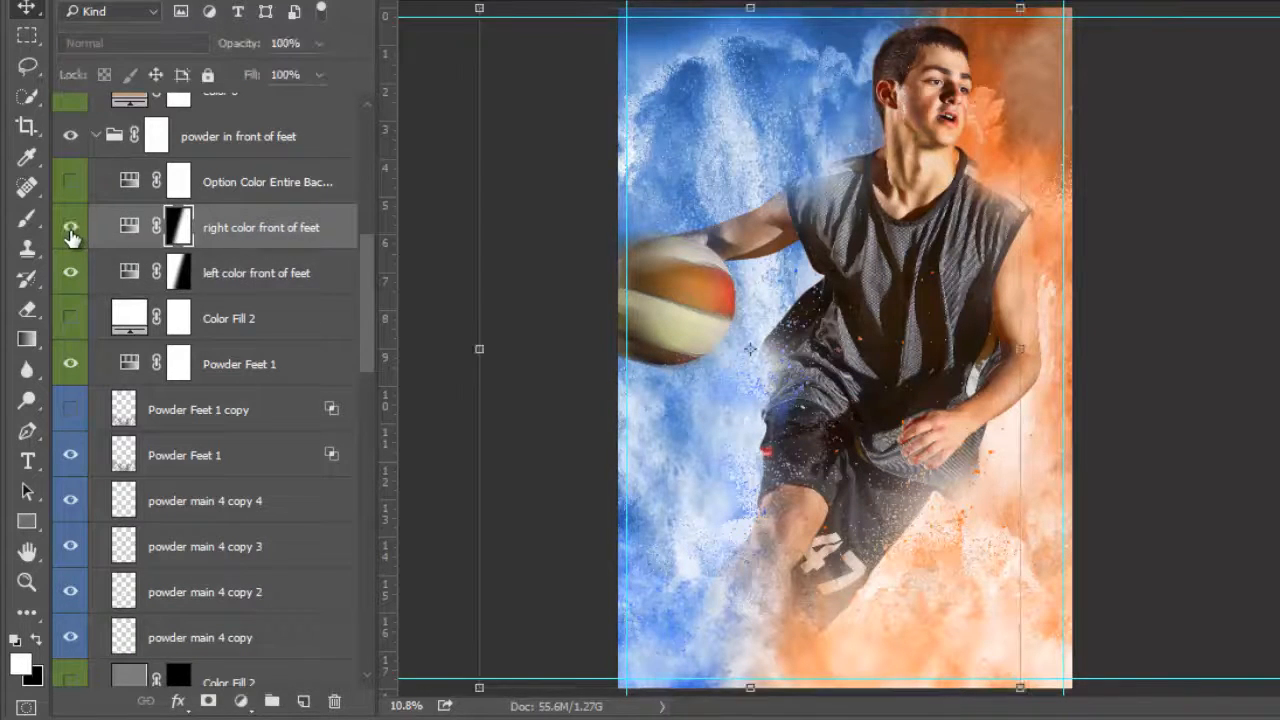
{"action": "left_click", "coordinate": [178, 364]}
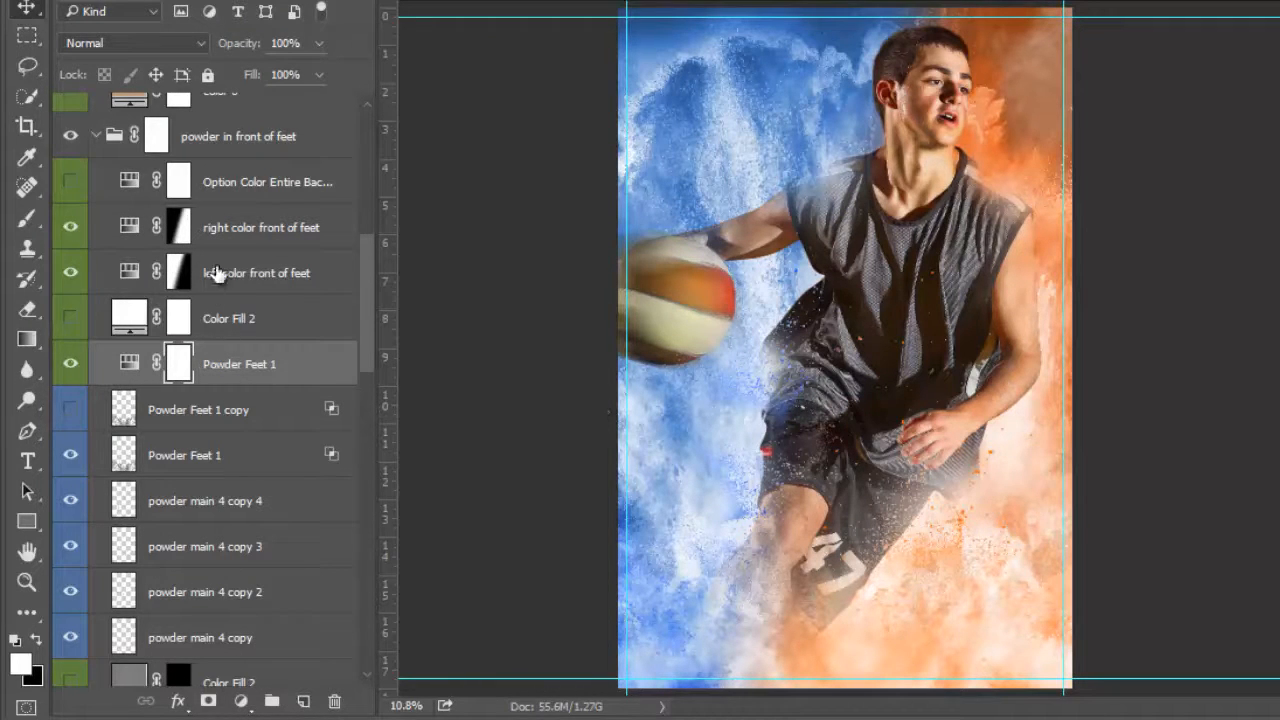
{"action": "left_click", "coordinate": [245, 238]}
{"action": "scroll", "coordinate": [300, 380], "scroll_direction": "down", "scroll_amount": 5}
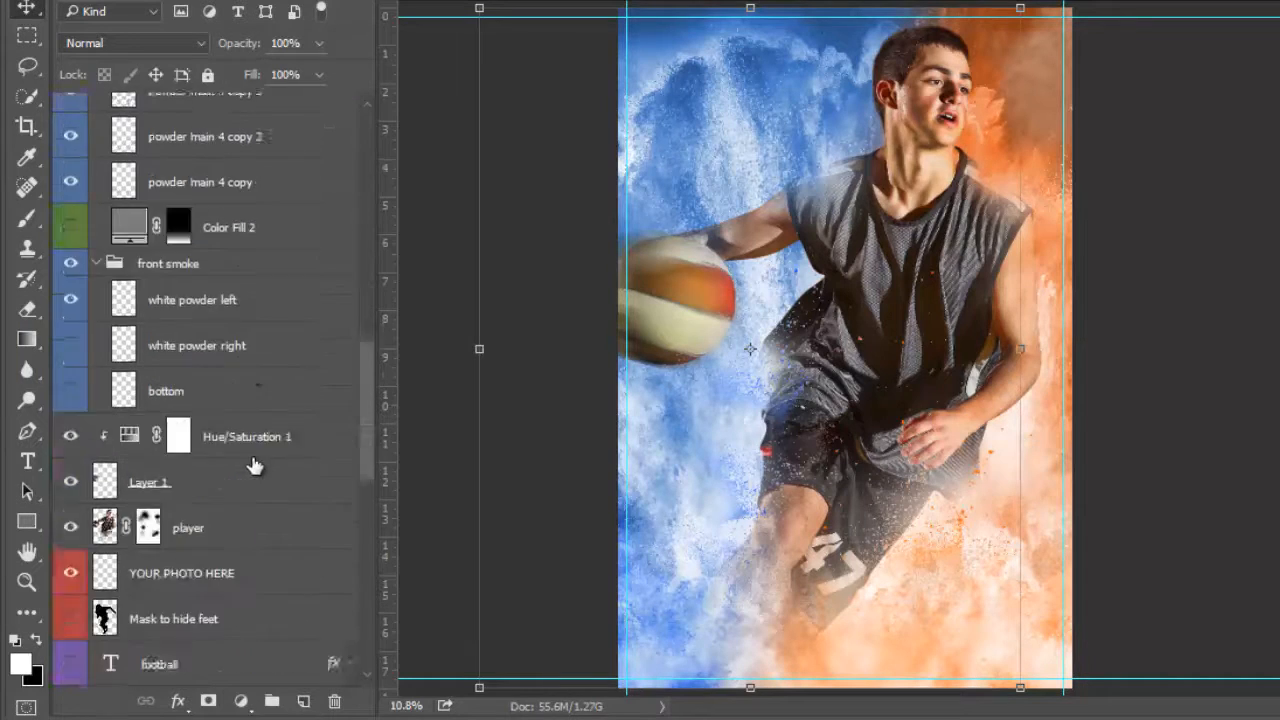
{"action": "scroll", "coordinate": [240, 475], "scroll_direction": "down", "scroll_amount": 2}
{"action": "scroll", "coordinate": [232, 483], "scroll_direction": "up", "scroll_amount": 6}
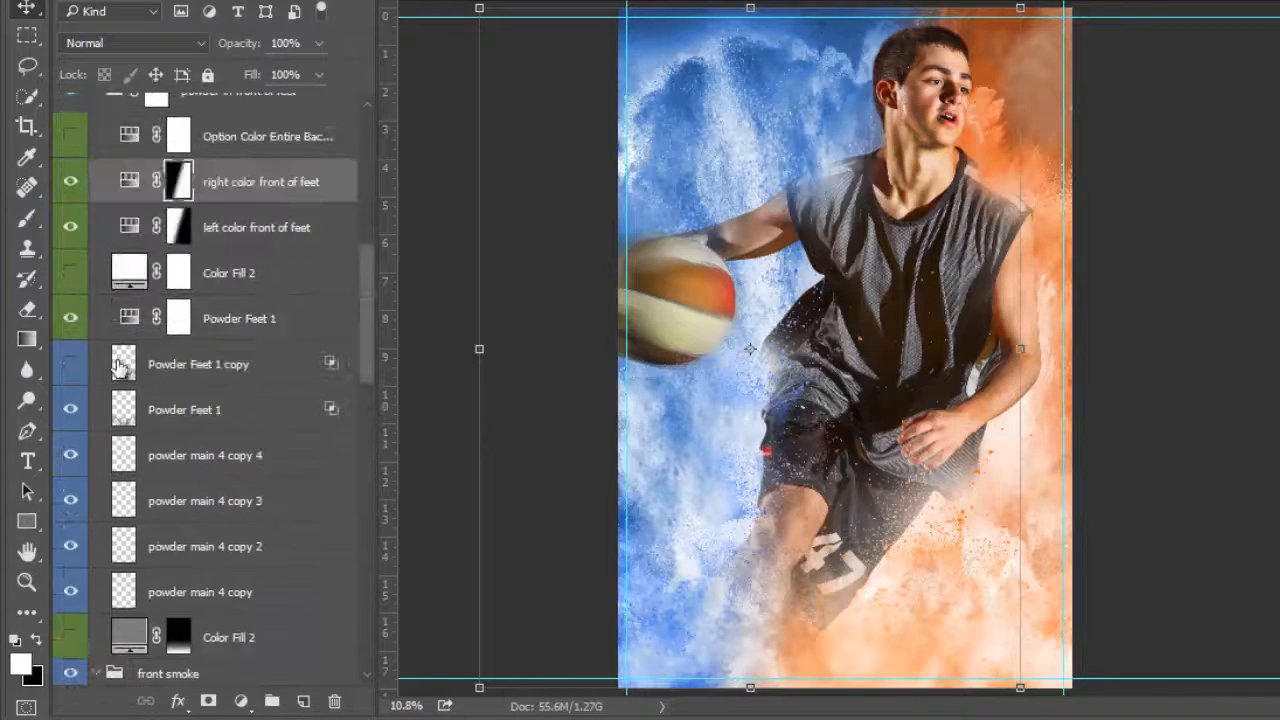
{"action": "scroll", "coordinate": [95, 305], "scroll_direction": "up", "scroll_amount": 3}
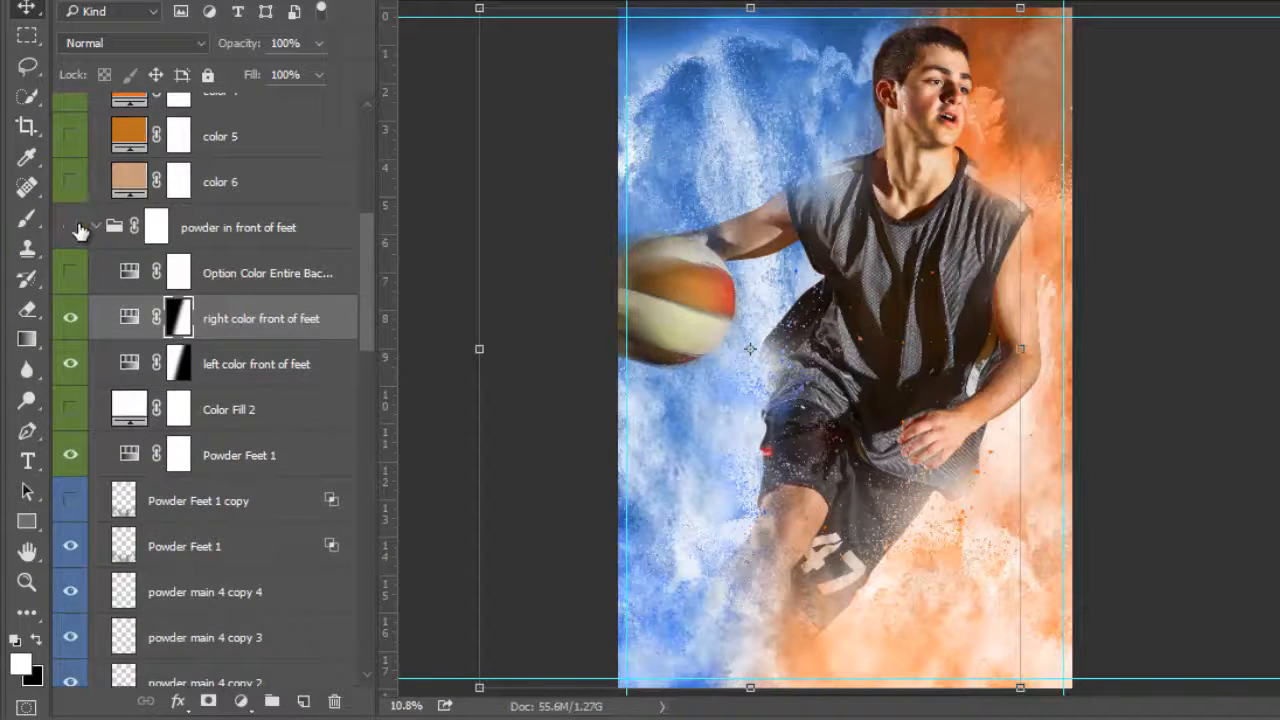
Hide the powder in front of feet group and the player layer to inspect the background colored by the right color background layer.
{"action": "left_click", "coordinate": [72, 228]}
{"action": "scroll", "coordinate": [232, 415], "scroll_direction": "down", "scroll_amount": 15}
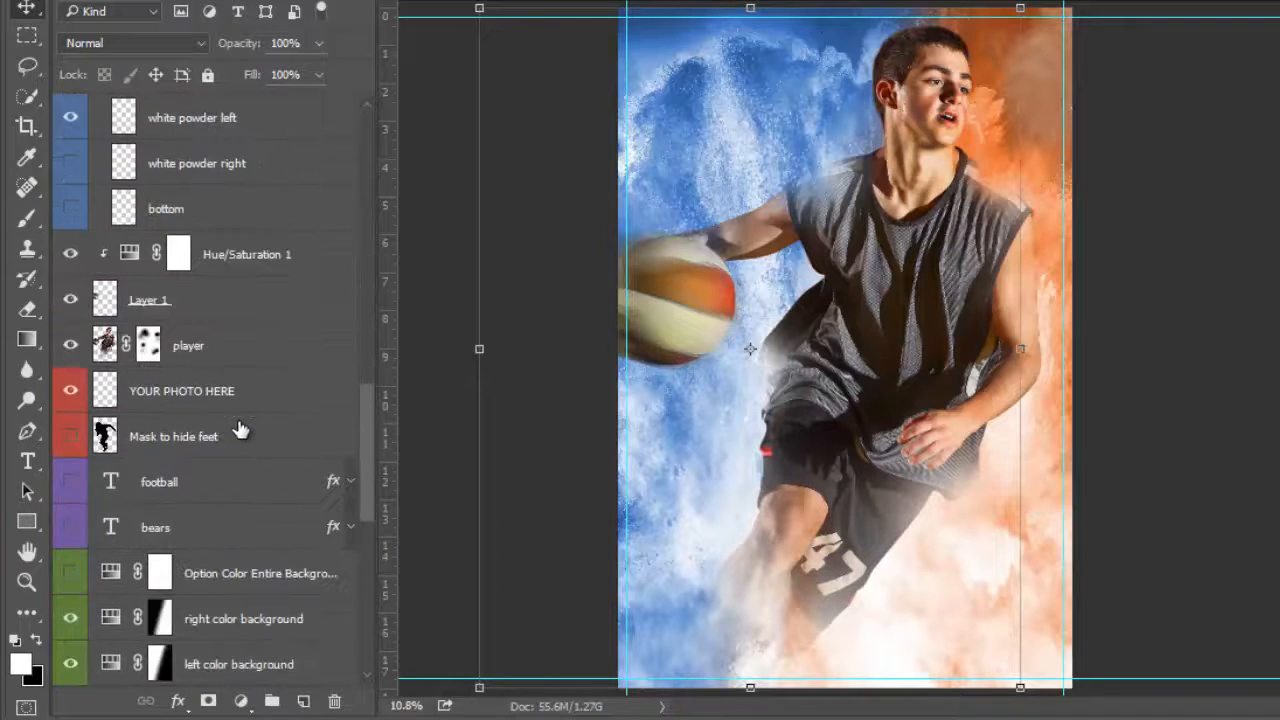
{"action": "scroll", "coordinate": [240, 430], "scroll_direction": "down", "scroll_amount": 7}
{"action": "left_click", "coordinate": [214, 296]}
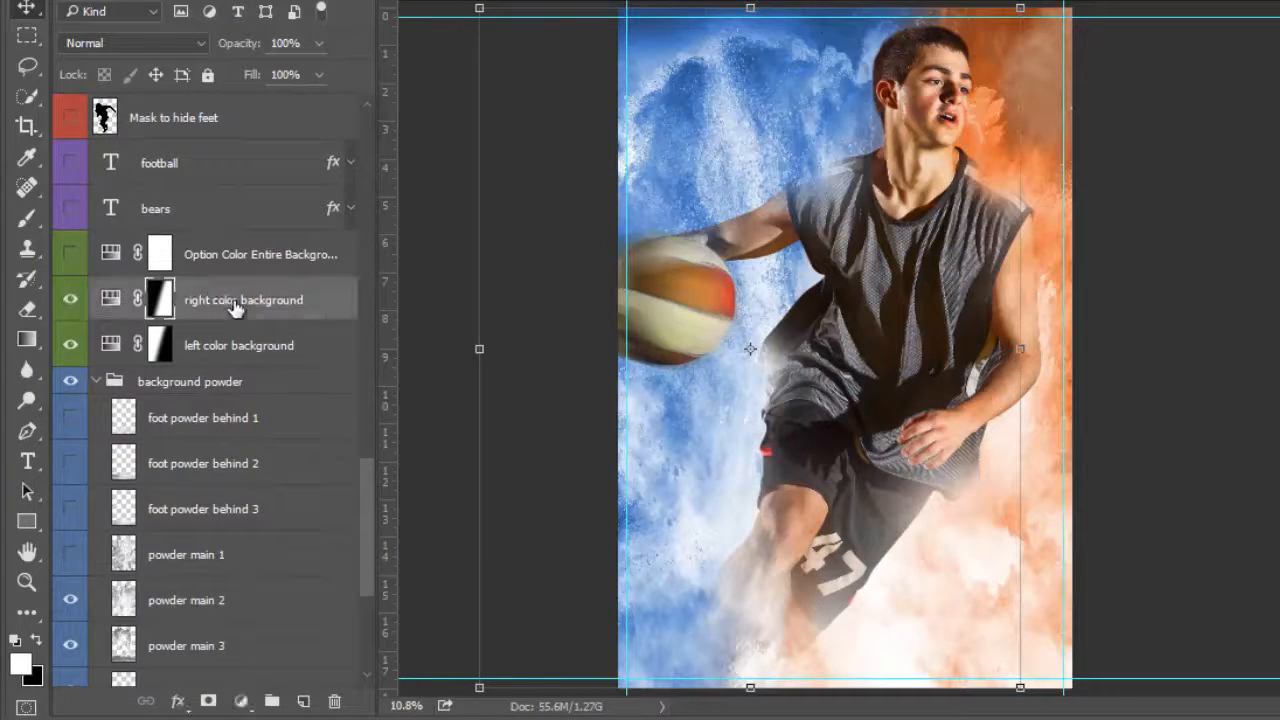
{"action": "scroll", "coordinate": [118, 292], "scroll_direction": "up", "scroll_amount": 3}
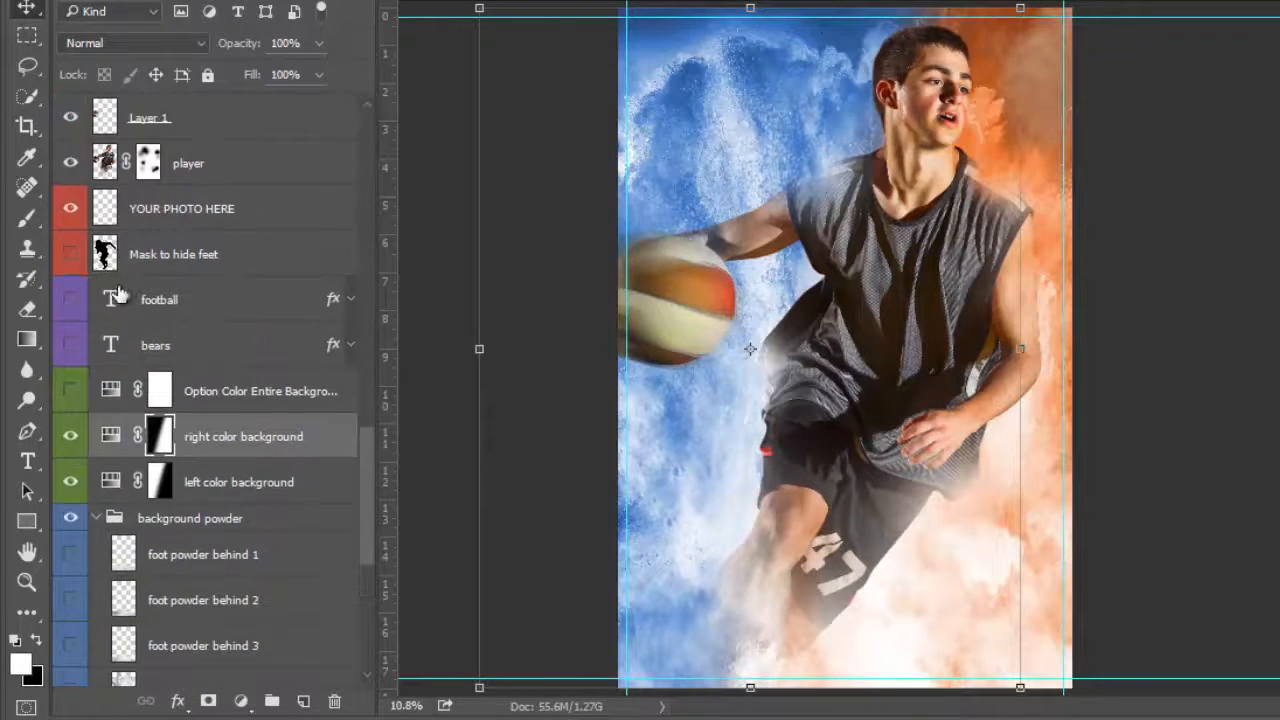
{"action": "left_click", "coordinate": [72, 163]}
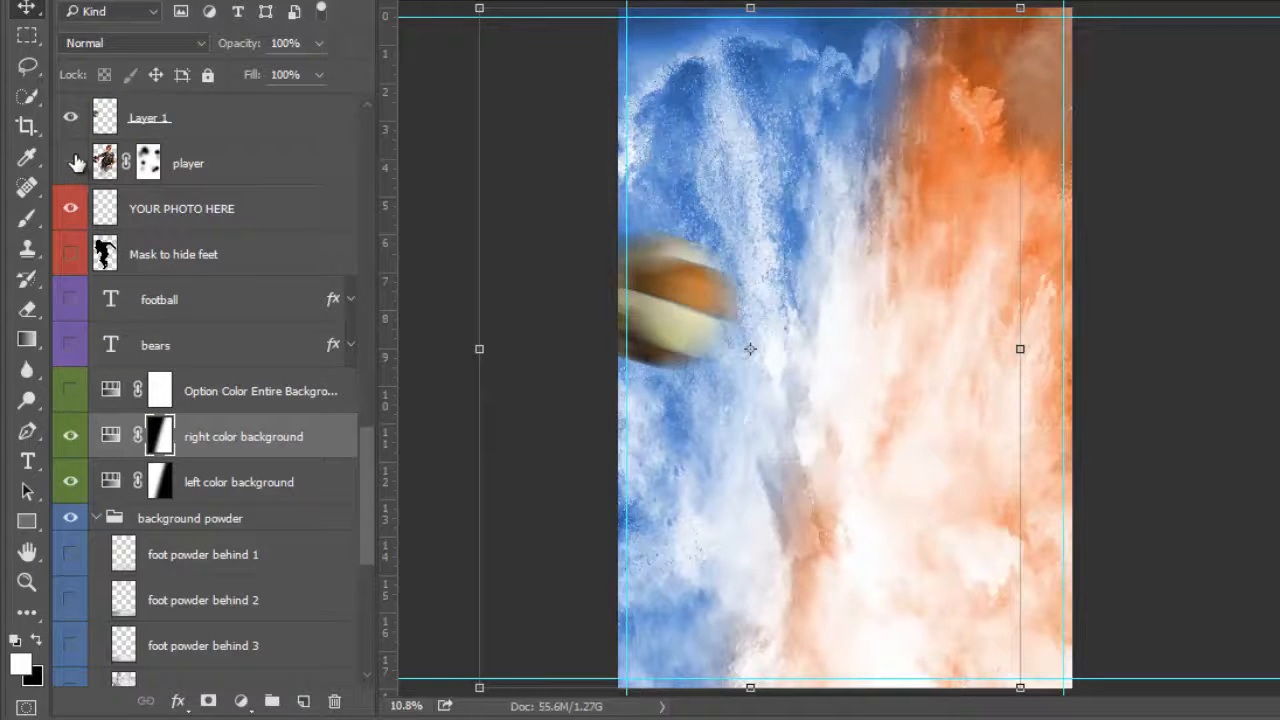
Hide Layer 1 and duplicate the right color background adjustment layer twice.
{"action": "left_click", "coordinate": [67, 119]}
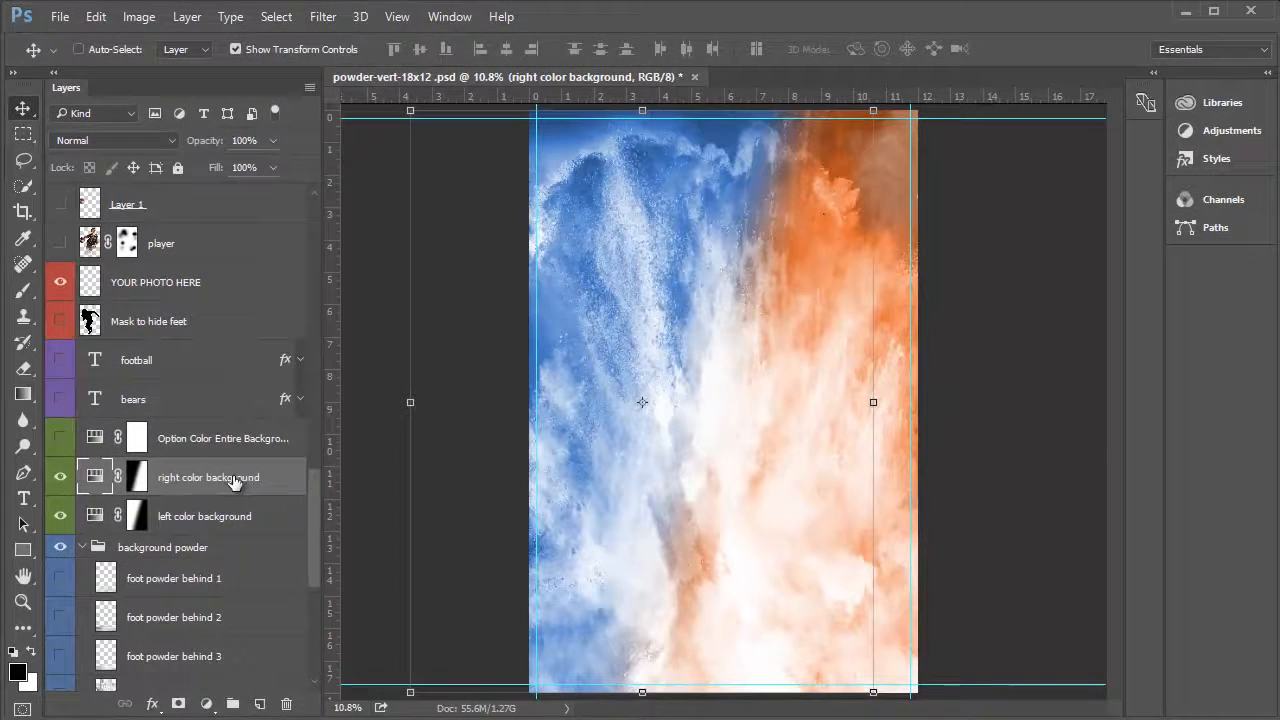
{"action": "left_click_drag", "start_coordinate": [245, 487], "coordinate": [259, 704]}
{"action": "left_click_drag", "start_coordinate": [218, 481], "coordinate": [259, 704]}
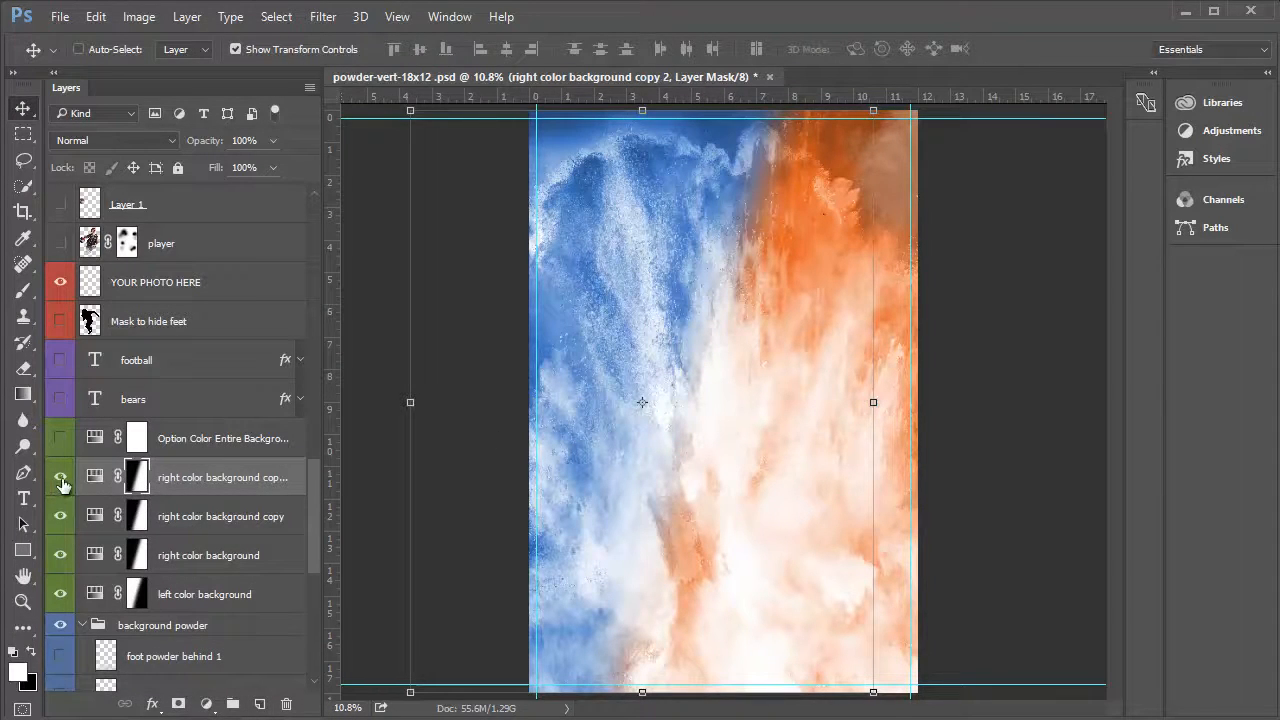
Rename the topmost right color background copy red and set its Hue to 0.
{"action": "double_click", "coordinate": [210, 481]}
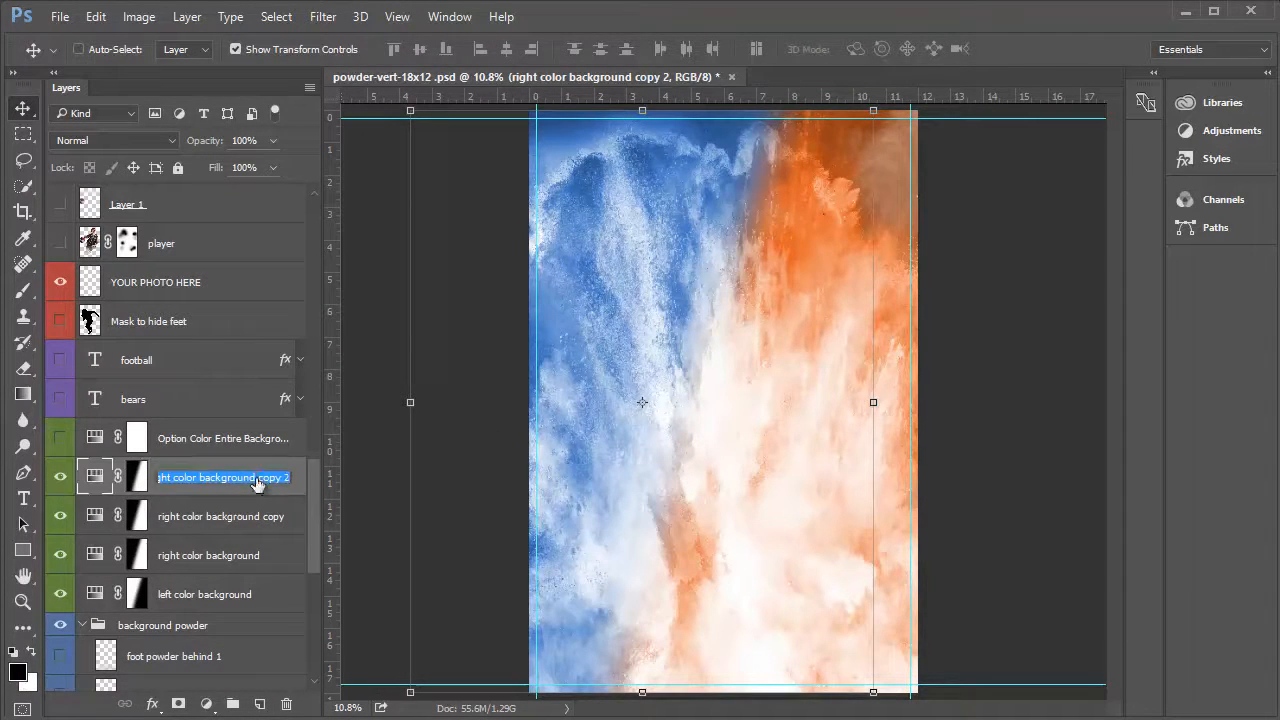
{"action": "type", "text": "red"}
{"action": "double_click", "coordinate": [95, 474]}
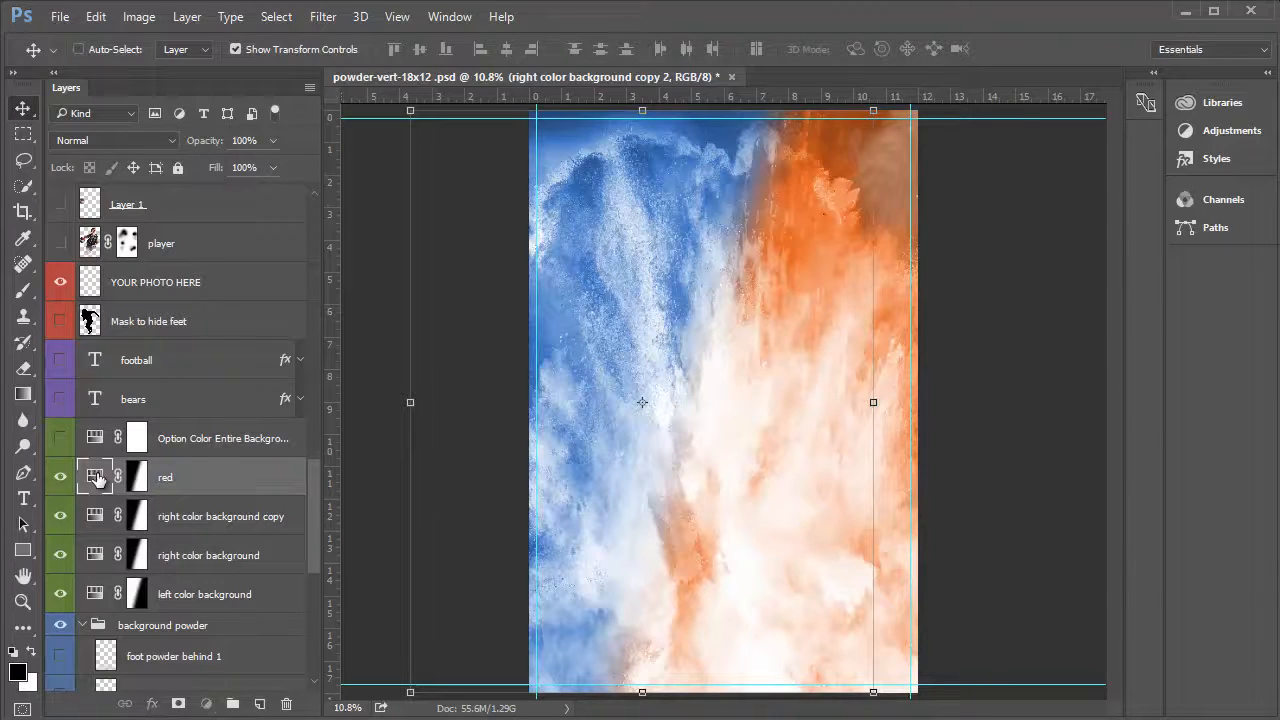
{"action": "left_click_drag", "start_coordinate": [1002, 370], "coordinate": [993, 368]}
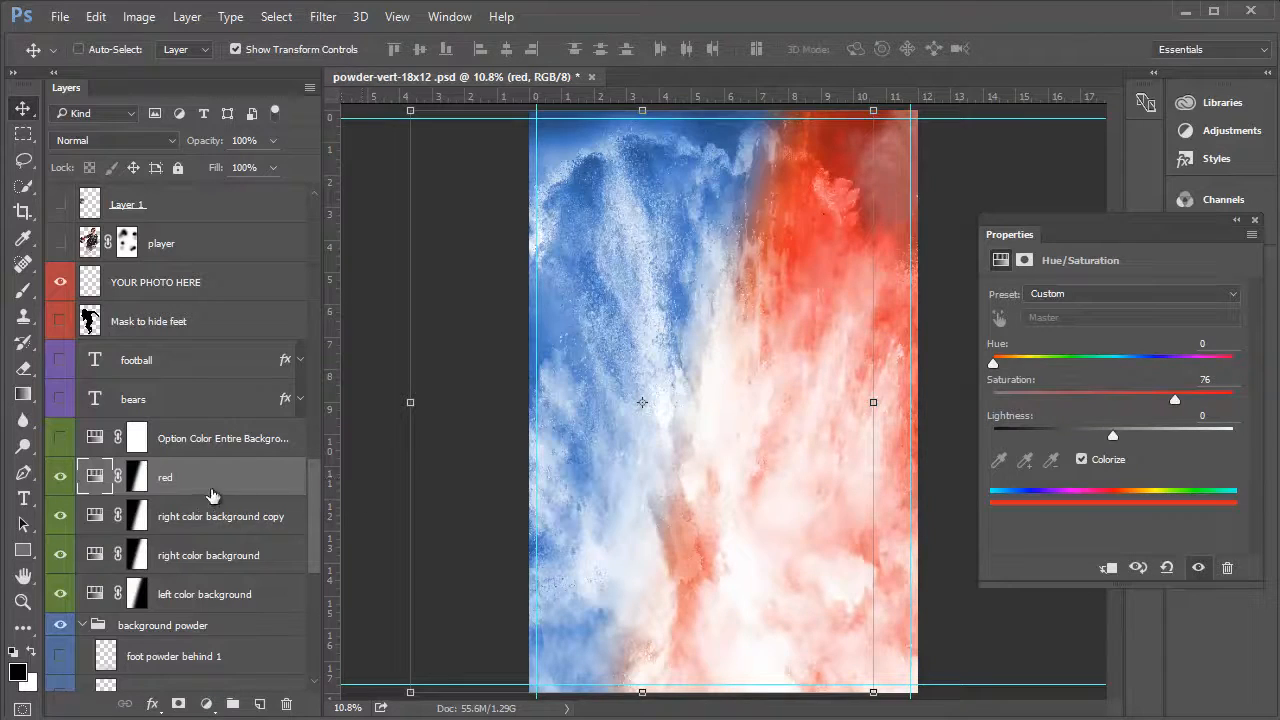
Fill the red layer's mask with black and paint white on it from the poster's upper middle down to its center.
{"action": "left_click", "coordinate": [137, 483]}
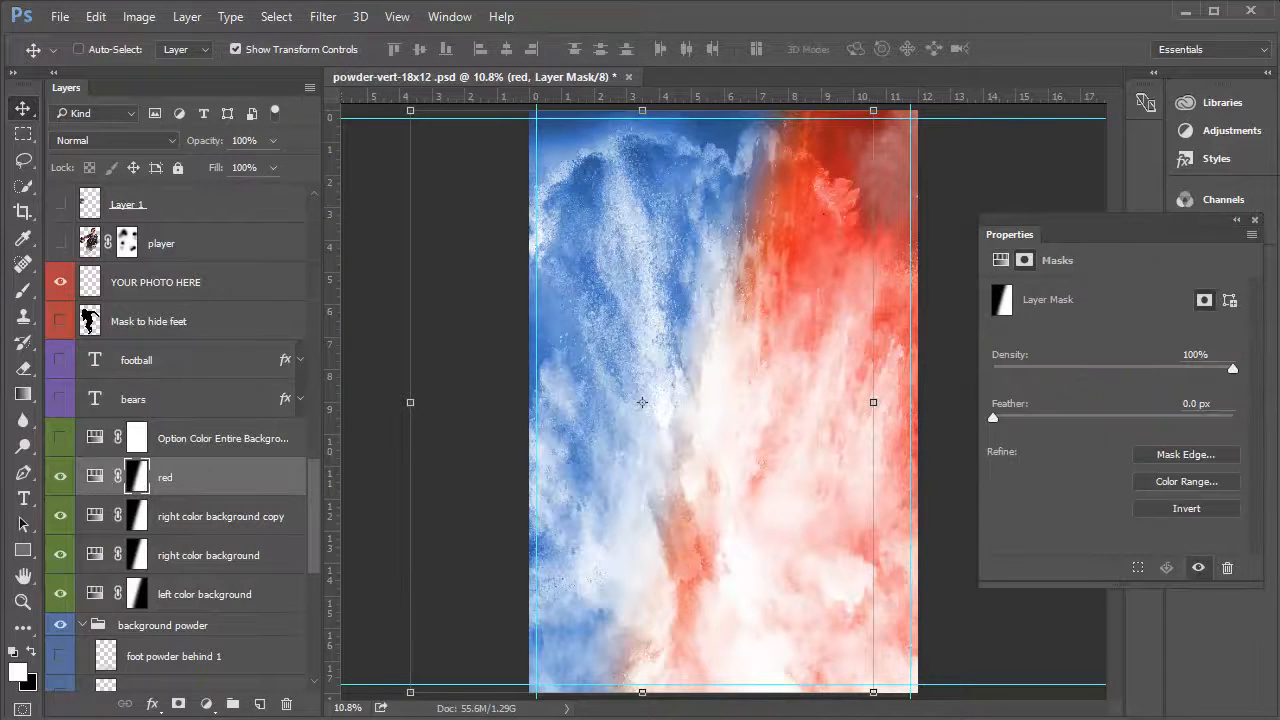
{"action": "left_click", "coordinate": [22, 290]}
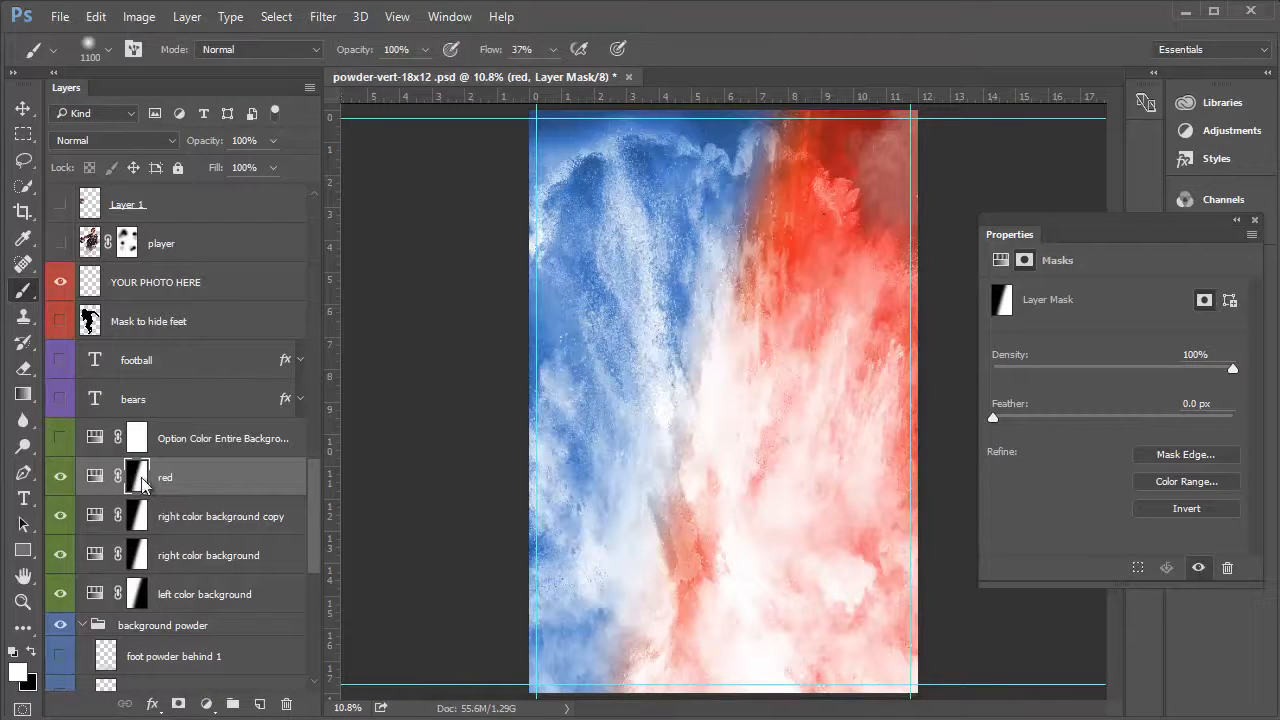
{"action": "key", "text": "ctrl+BackSpace"}
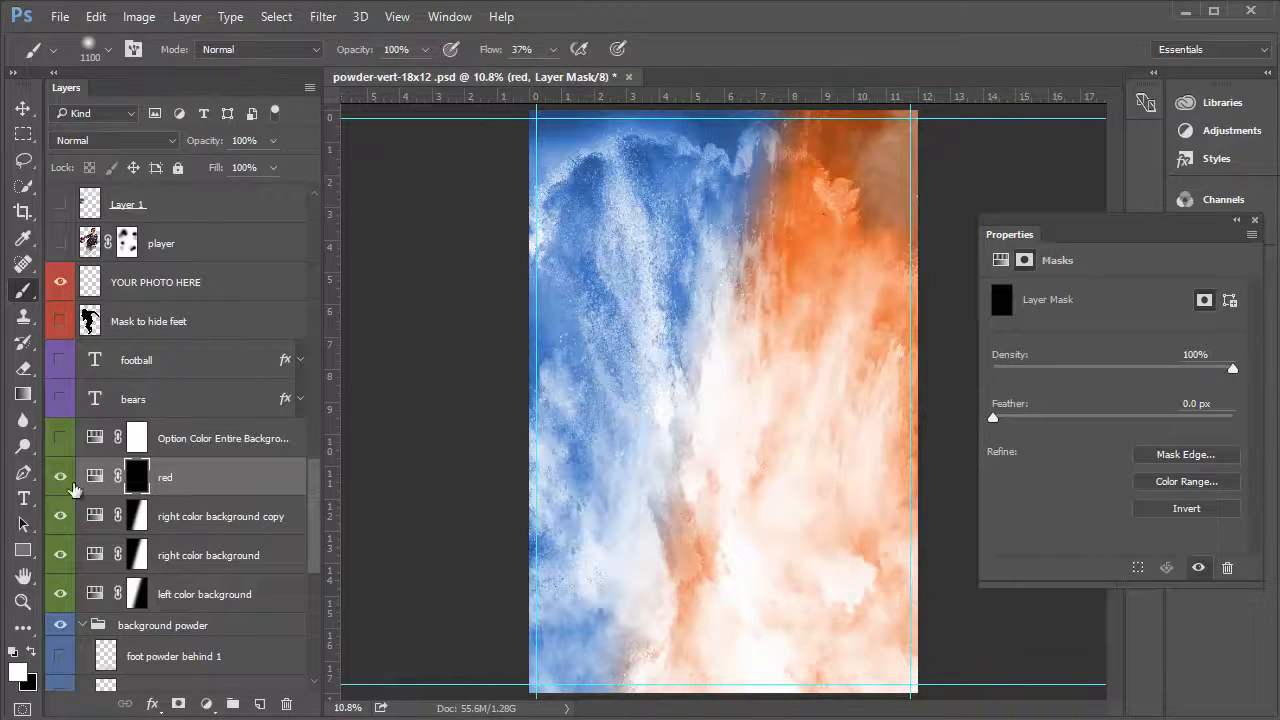
{"action": "mouse_move", "coordinate": [814, 171]}
{"action": "left_mouse_down"}
{"action": "mouse_move", "coordinate": [781, 172]}
{"action": "mouse_move", "coordinate": [695, 400]}
{"action": "mouse_move", "coordinate": [741, 165]}
{"action": "mouse_move", "coordinate": [674, 258]}
{"action": "mouse_move", "coordinate": [645, 462]}
{"action": "mouse_move", "coordinate": [721, 352]}
{"action": "mouse_move", "coordinate": [689, 486]}
{"action": "left_mouse_up"}
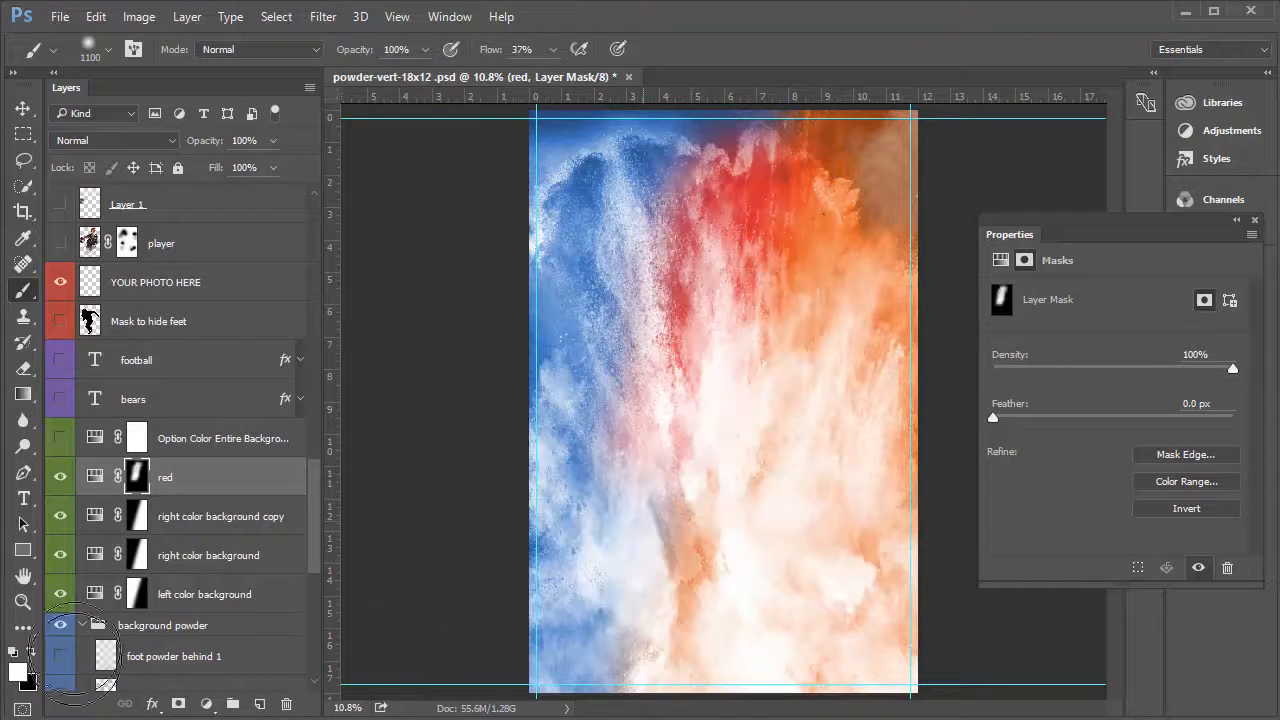
Duplicate the red adjustment layer as a layer named green with its mask filled with black.
{"action": "left_click", "coordinate": [196, 516]}
{"action": "left_click_drag", "start_coordinate": [261, 472], "coordinate": [259, 703]}
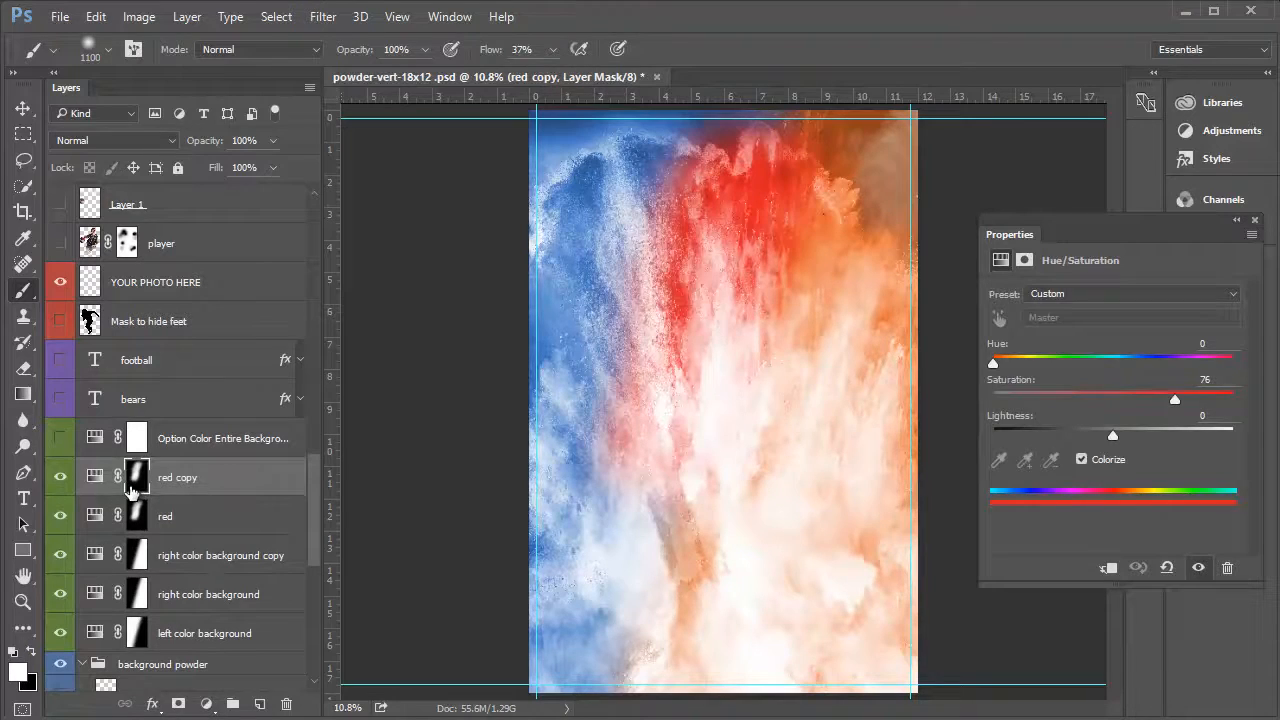
{"action": "left_click", "coordinate": [137, 482]}
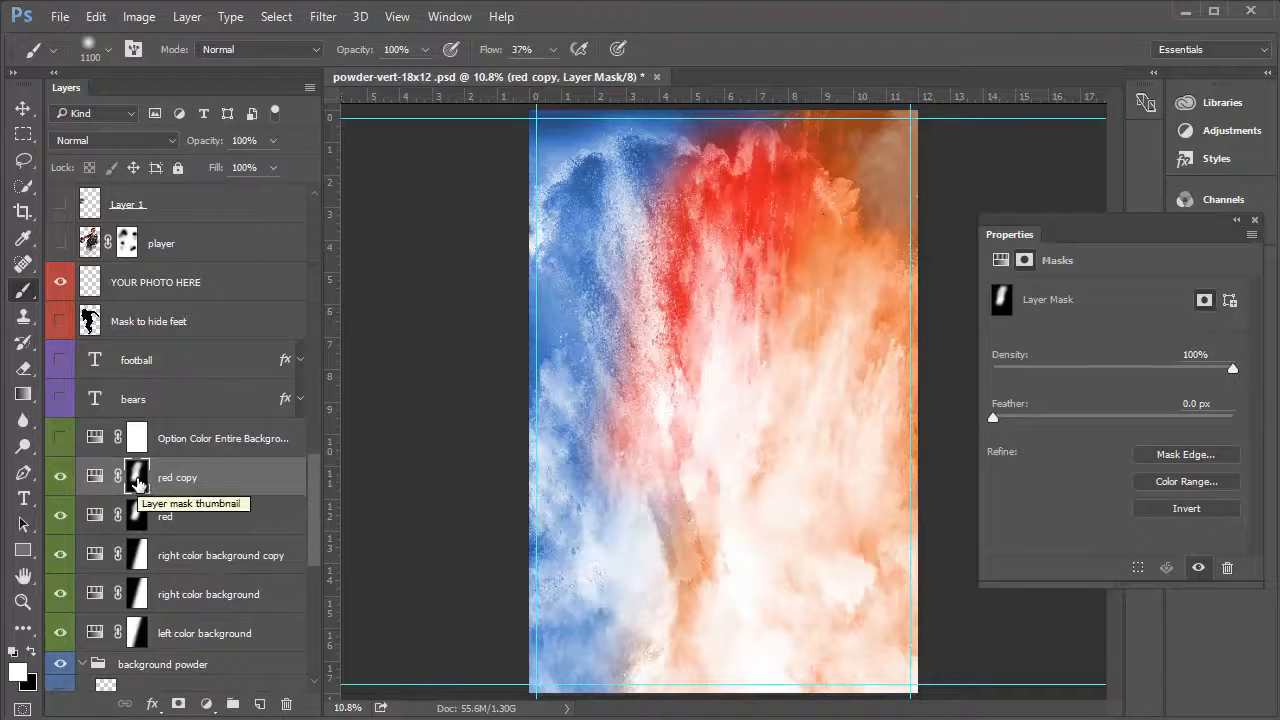
{"action": "key", "text": "ctrl+BackSpace"}
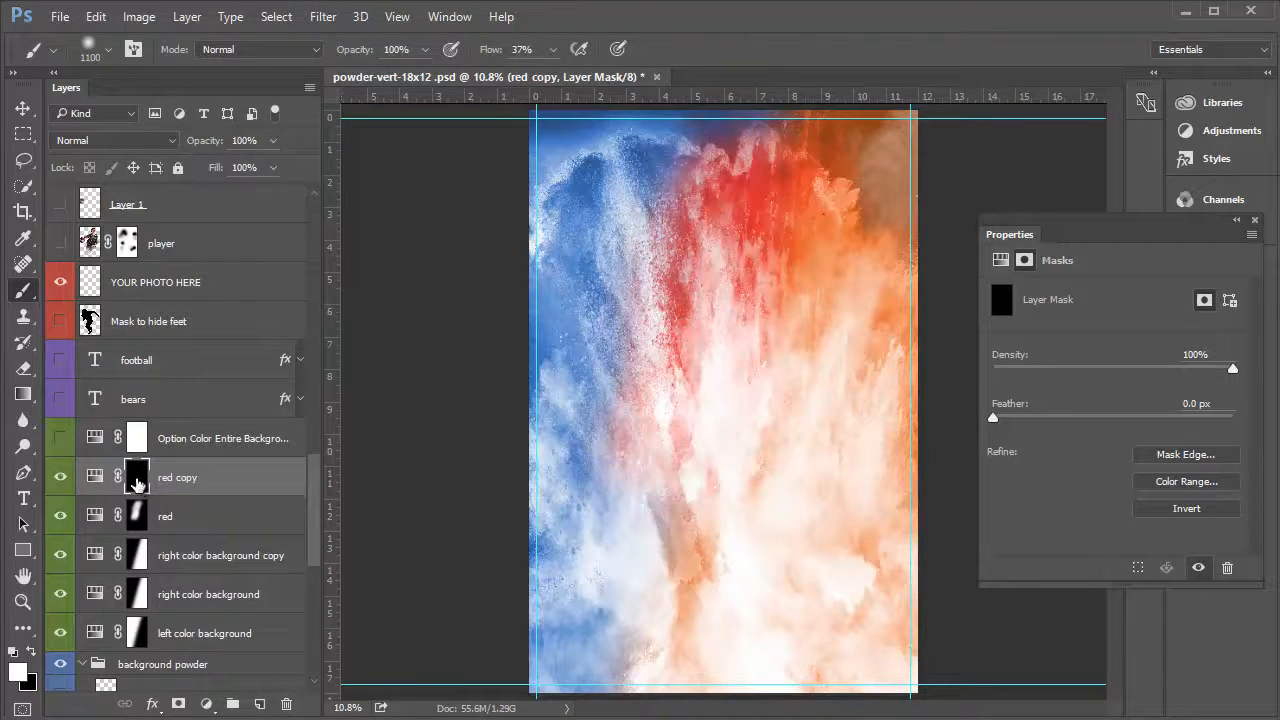
{"action": "double_click", "coordinate": [173, 477]}
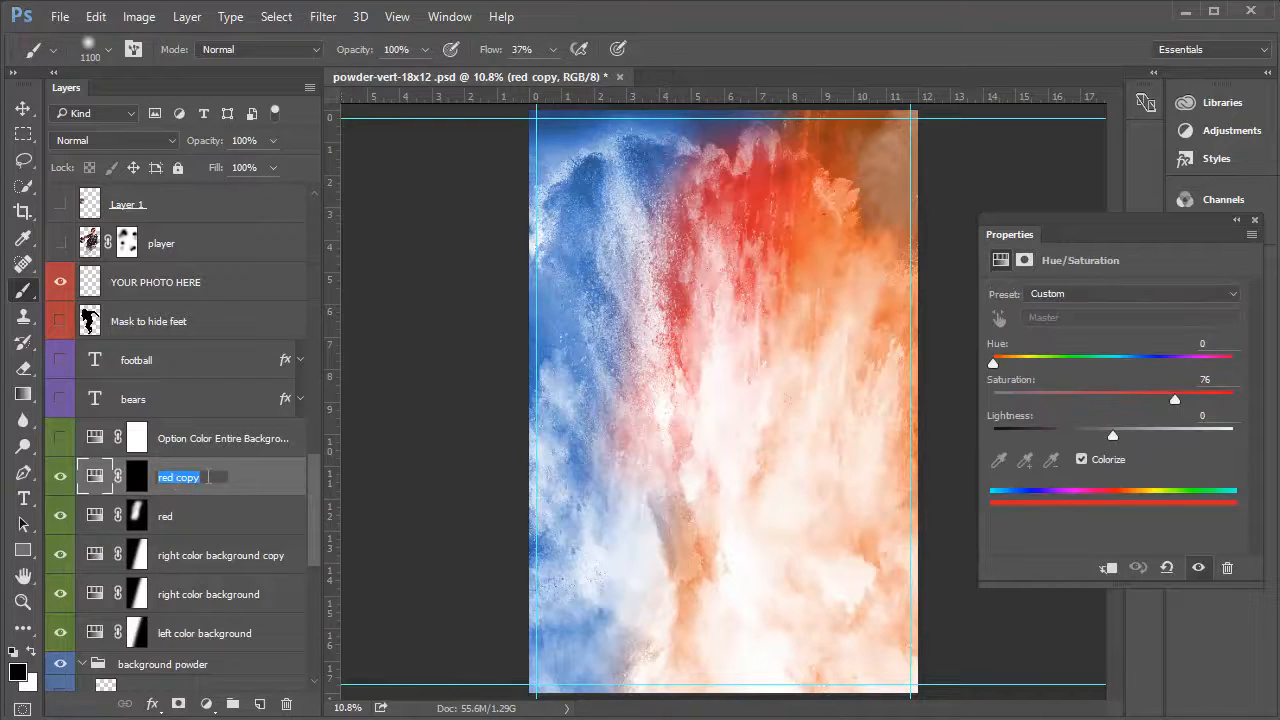
{"action": "type", "text": "green"}
{"action": "key", "text": "Return"}
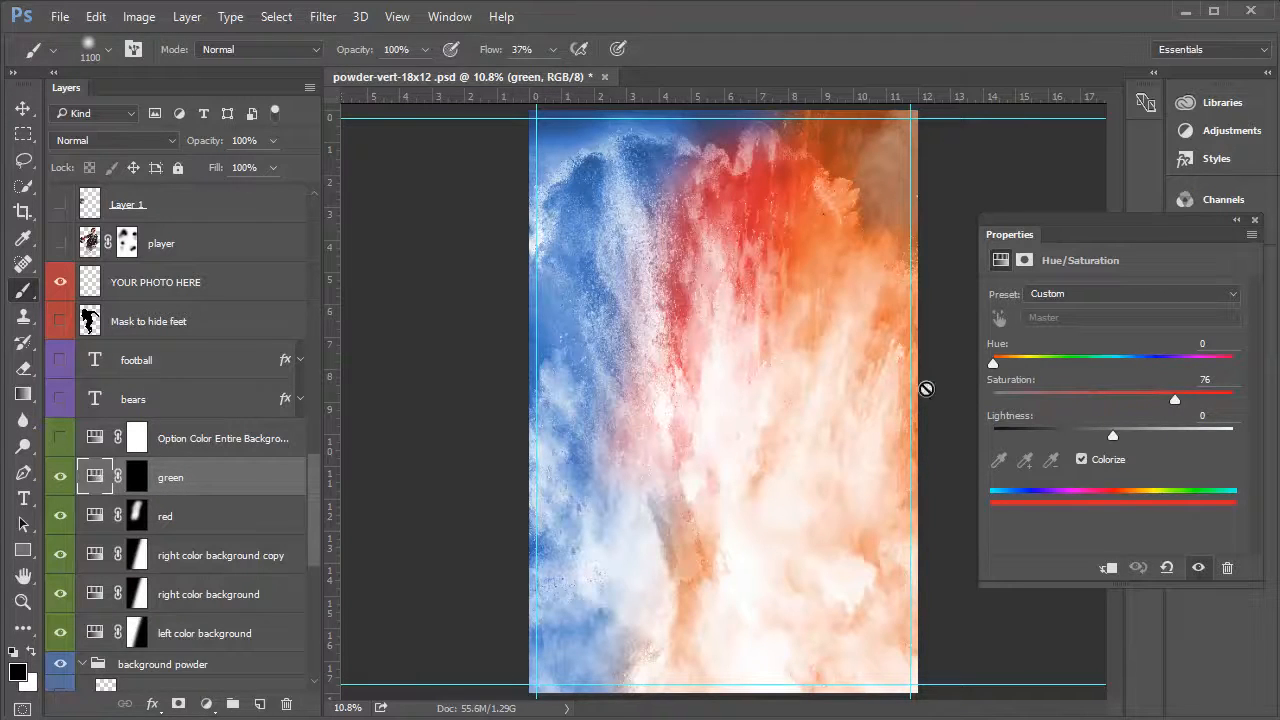
Paint a white patch on the green layer's mask over the poster's lower middle and set the layer's Hue to 114.
{"action": "left_click", "coordinate": [136, 478]}
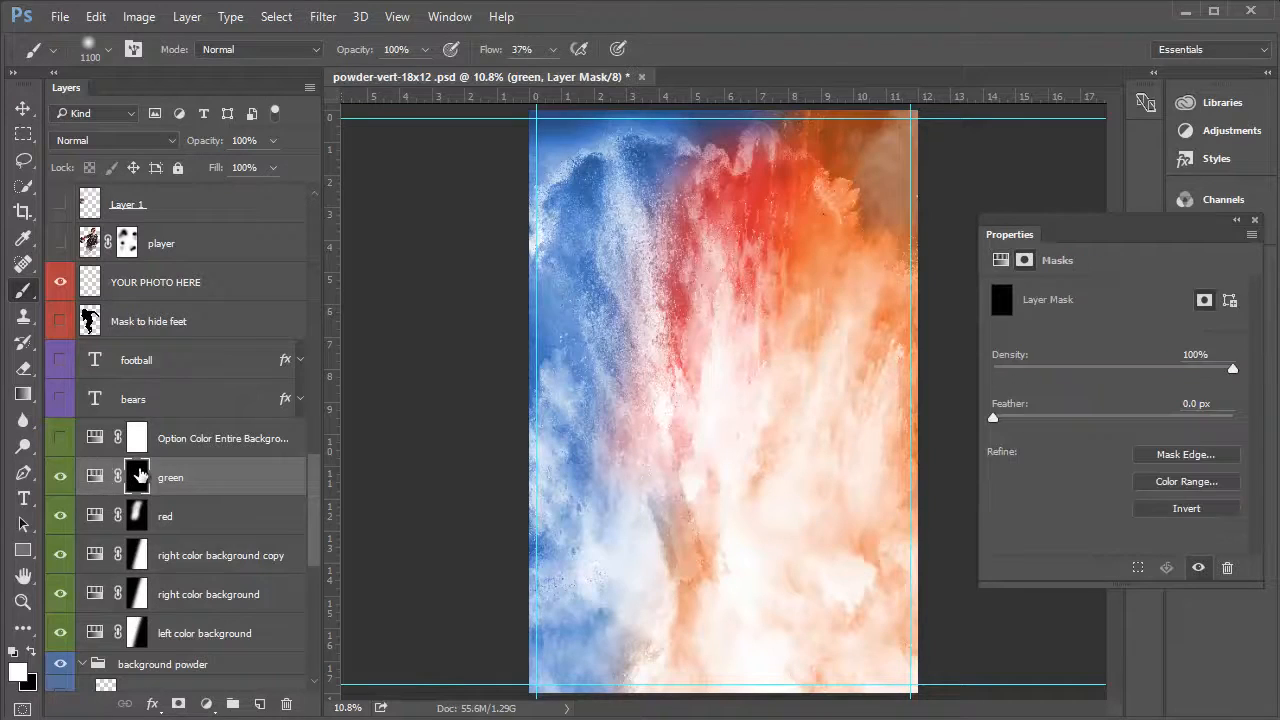
{"action": "key", "text": "x"}
{"action": "mouse_move", "coordinate": [671, 587]}
{"action": "left_mouse_down"}
{"action": "mouse_move", "coordinate": [686, 531]}
{"action": "mouse_move", "coordinate": [657, 629]}
{"action": "mouse_move", "coordinate": [660, 595]}
{"action": "left_mouse_up"}
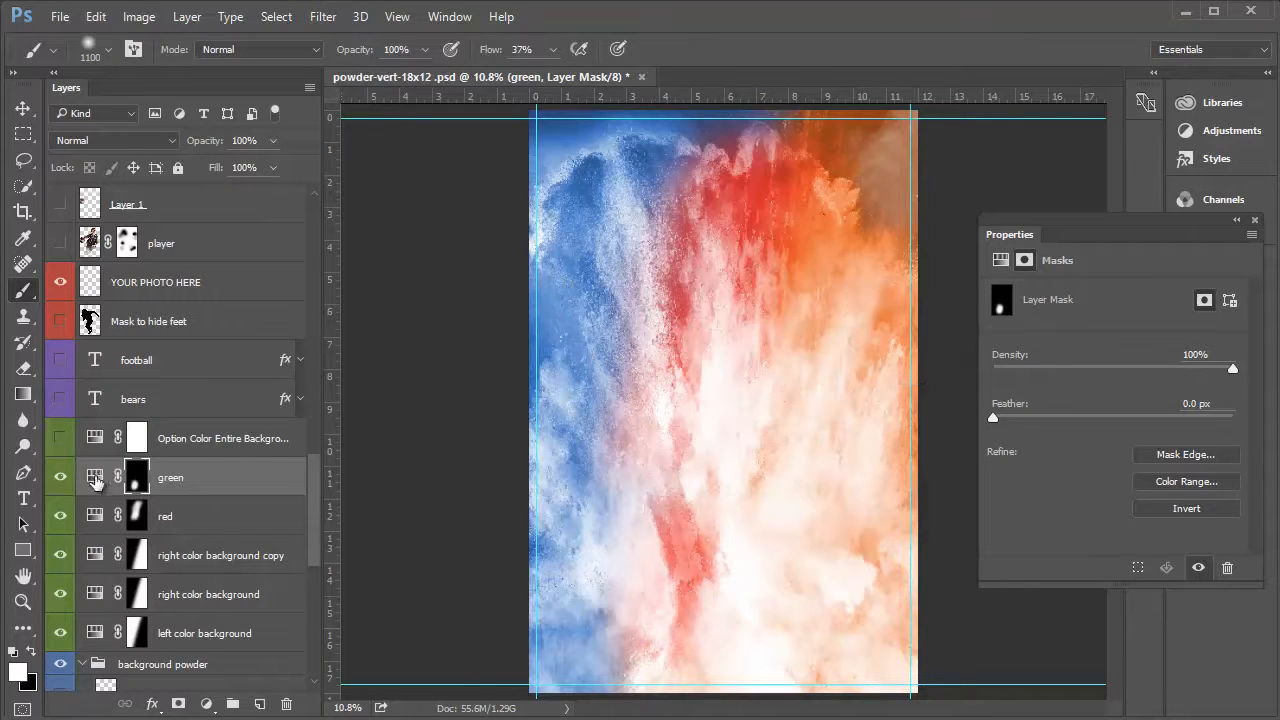
{"action": "left_click", "coordinate": [95, 478]}
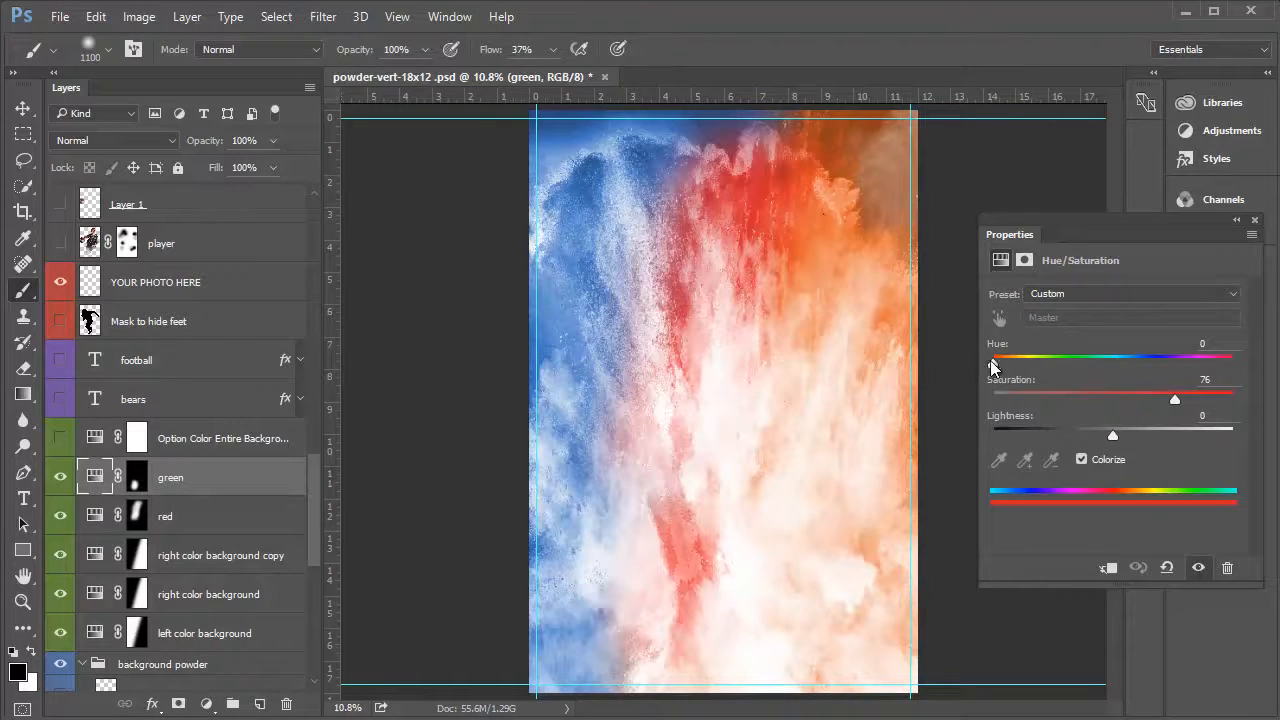
{"action": "mouse_move", "coordinate": [991, 360]}
{"action": "left_mouse_down"}
{"action": "mouse_move", "coordinate": [1082, 370]}
{"action": "mouse_move", "coordinate": [1068, 366]}
{"action": "left_mouse_up"}
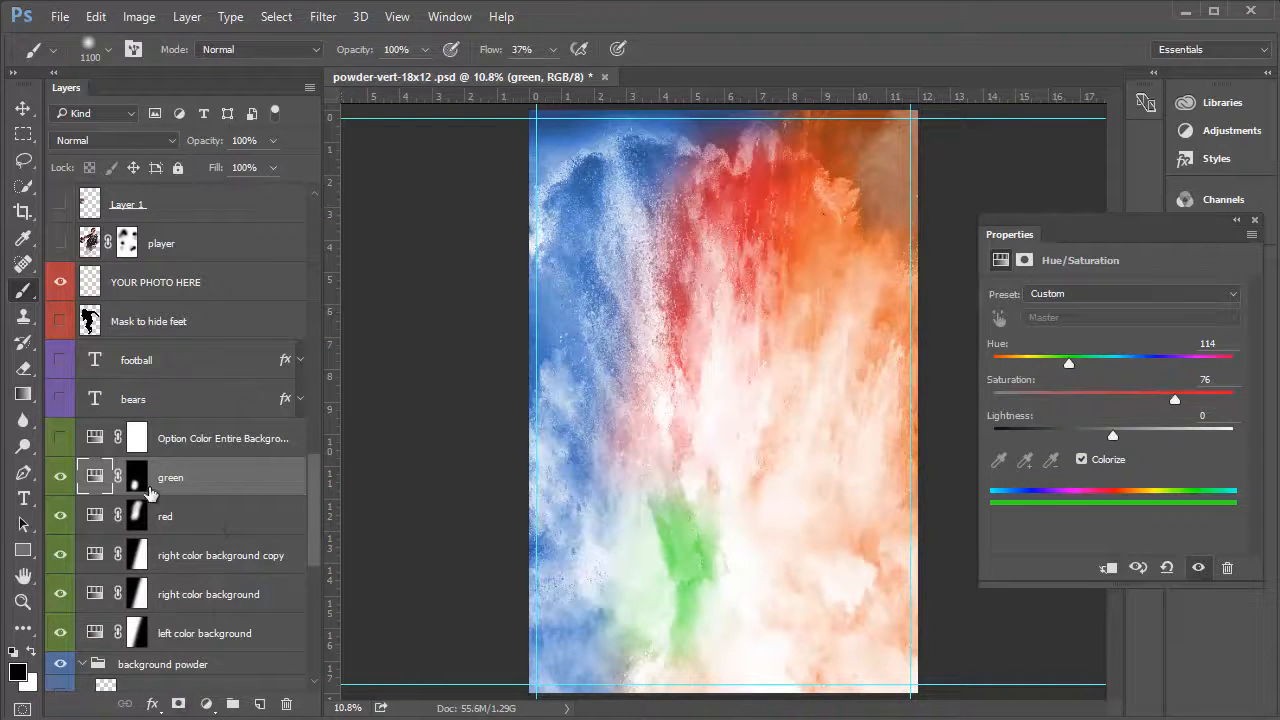
Extend the white painting on the green layer's mask across the lower part of the poster to its left edge.
{"action": "left_click", "coordinate": [136, 479]}
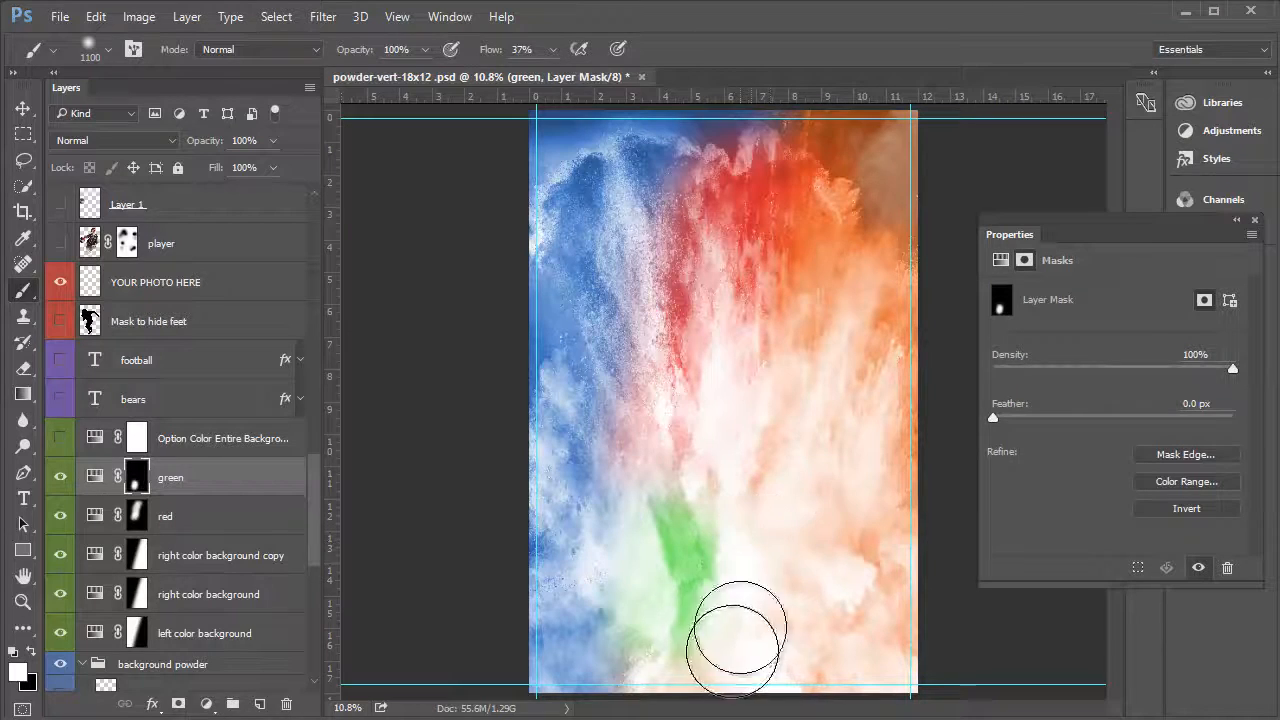
{"action": "mouse_move", "coordinate": [740, 627]}
{"action": "left_mouse_down"}
{"action": "mouse_move", "coordinate": [723, 579]}
{"action": "mouse_move", "coordinate": [683, 527]}
{"action": "mouse_move", "coordinate": [636, 668]}
{"action": "left_mouse_up"}
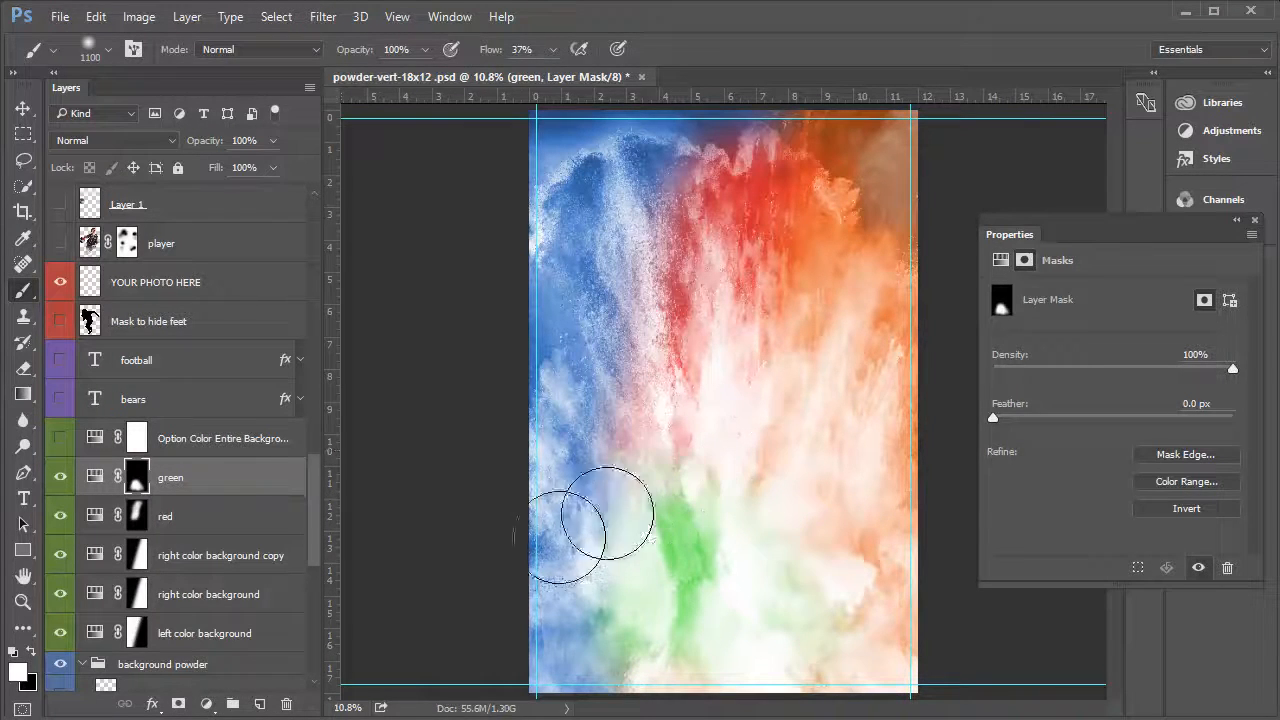
{"action": "mouse_move", "coordinate": [607, 513]}
{"action": "left_mouse_down"}
{"action": "mouse_move", "coordinate": [555, 600]}
{"action": "mouse_move", "coordinate": [614, 663]}
{"action": "left_mouse_up"}
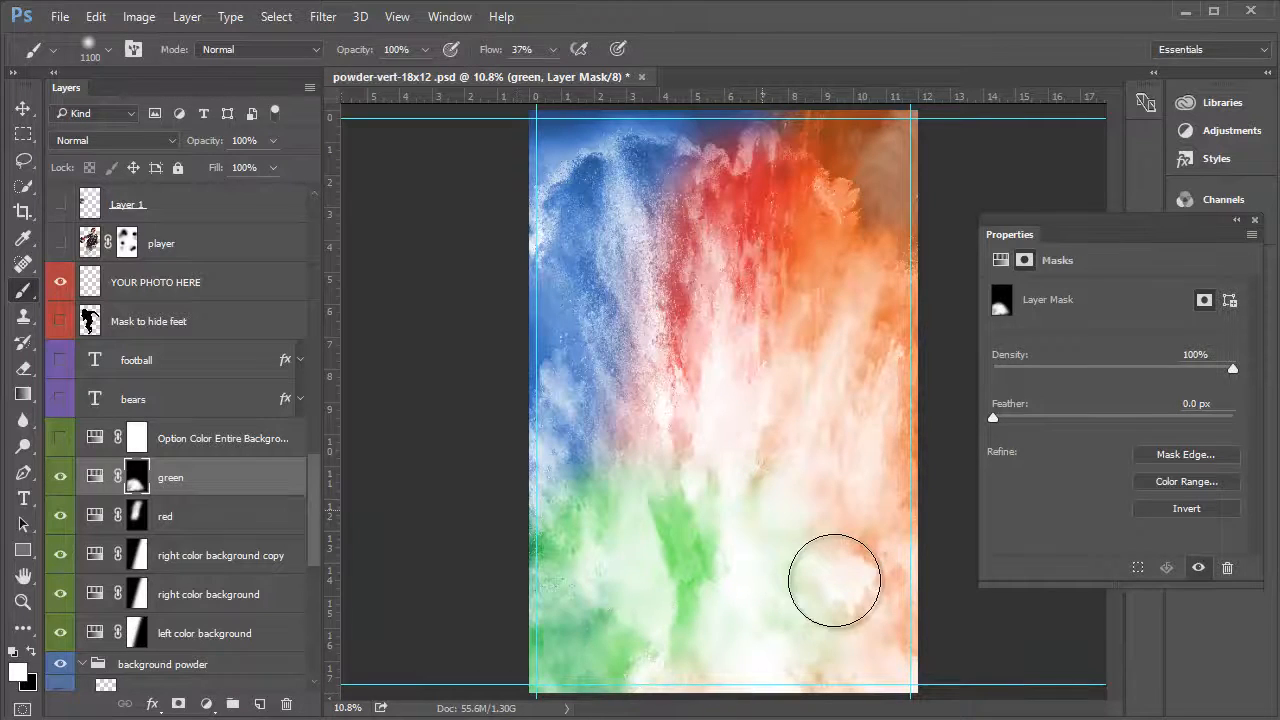
Duplicate the green adjustment layer as a layer named purple and fill its mask with black.
{"action": "key", "text": "ctrl+j"}
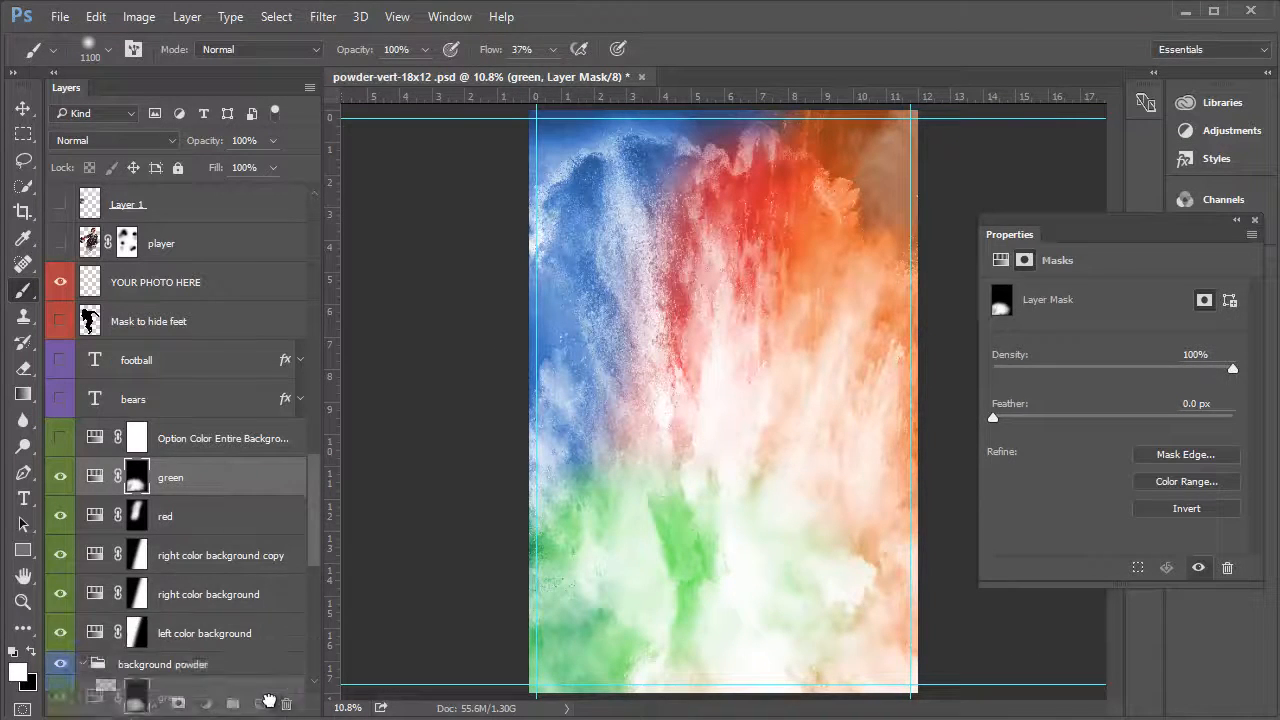
{"action": "double_click", "coordinate": [185, 478]}
{"action": "type", "text": "purpl"}
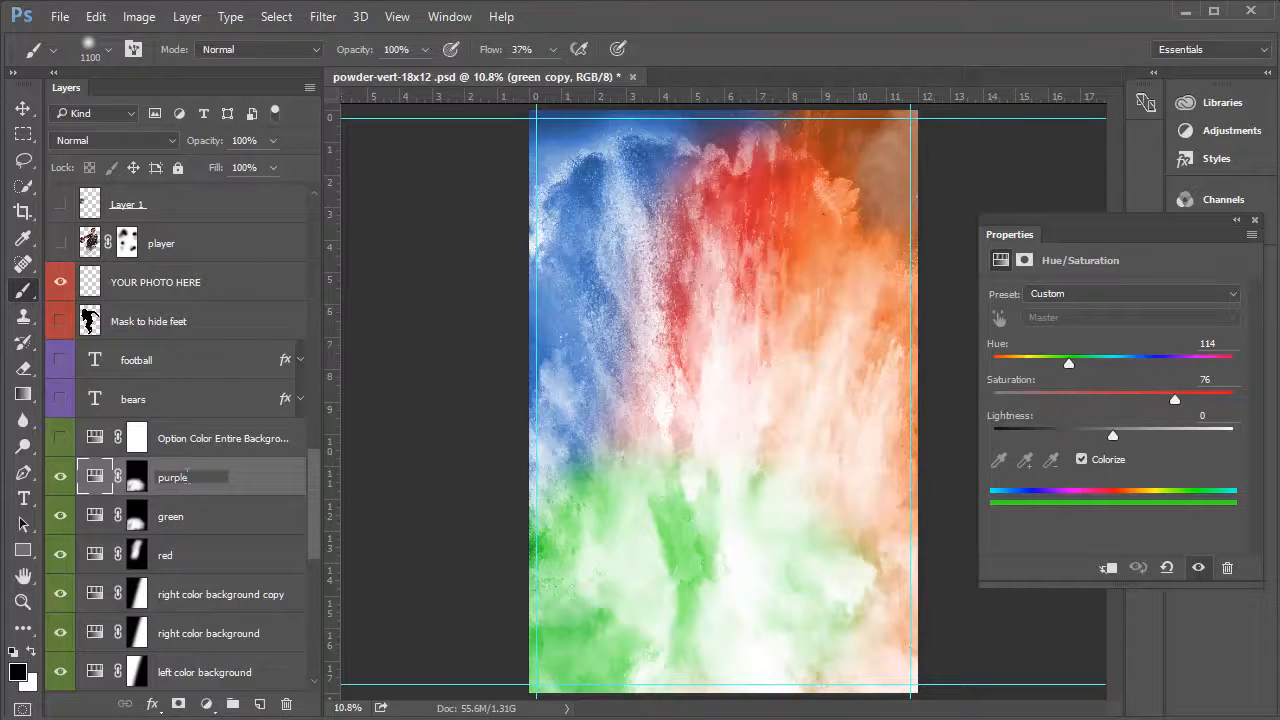
{"action": "type", "text": "e"}
{"action": "key", "text": "Return"}
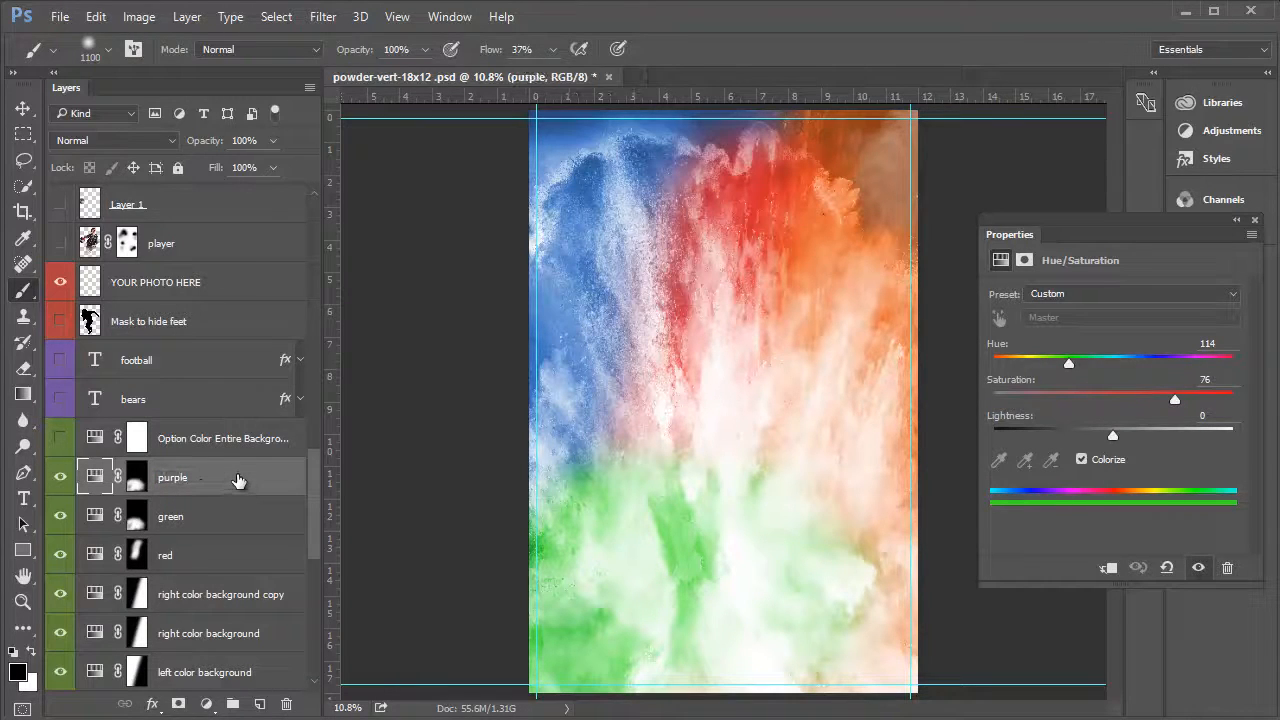
{"action": "key", "text": "alt+BackSpace"}
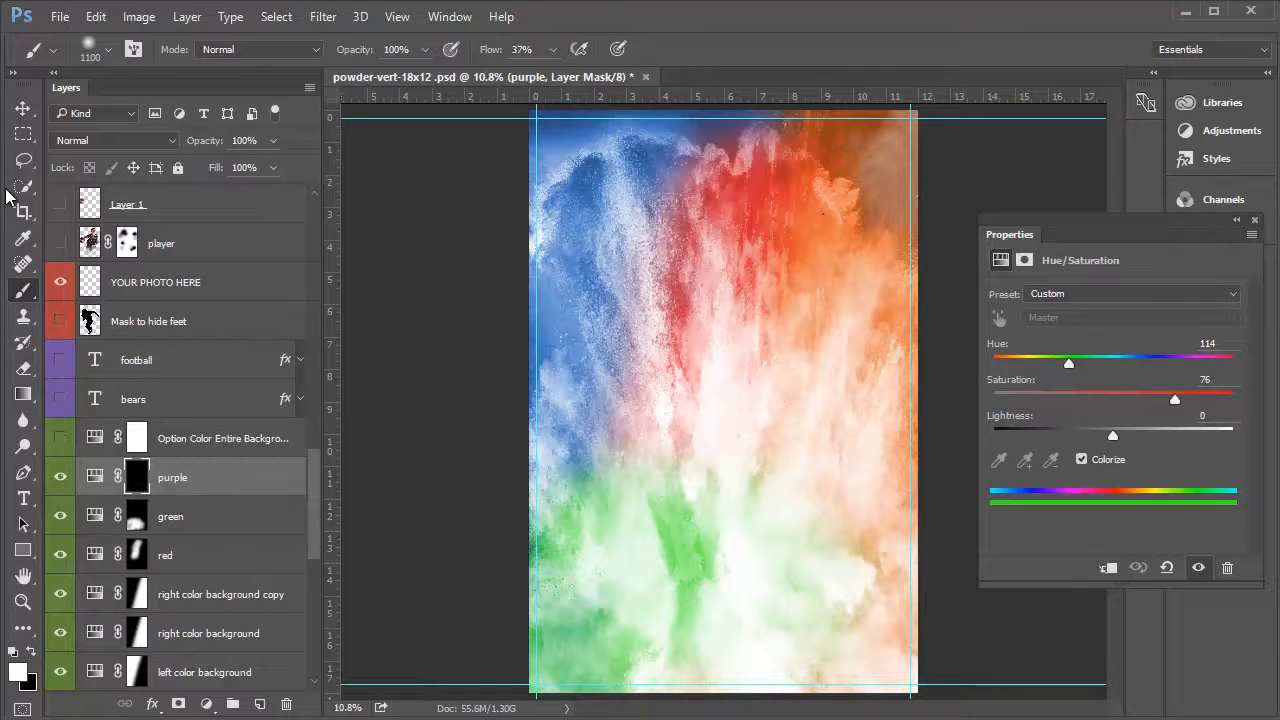
Paint a white patch on the purple layer's mask at the poster's left side and set the layer's Hue to 255.
{"action": "mouse_move", "coordinate": [586, 320]}
{"action": "left_mouse_down"}
{"action": "mouse_move", "coordinate": [587, 374]}
{"action": "mouse_move", "coordinate": [572, 338]}
{"action": "left_mouse_up"}
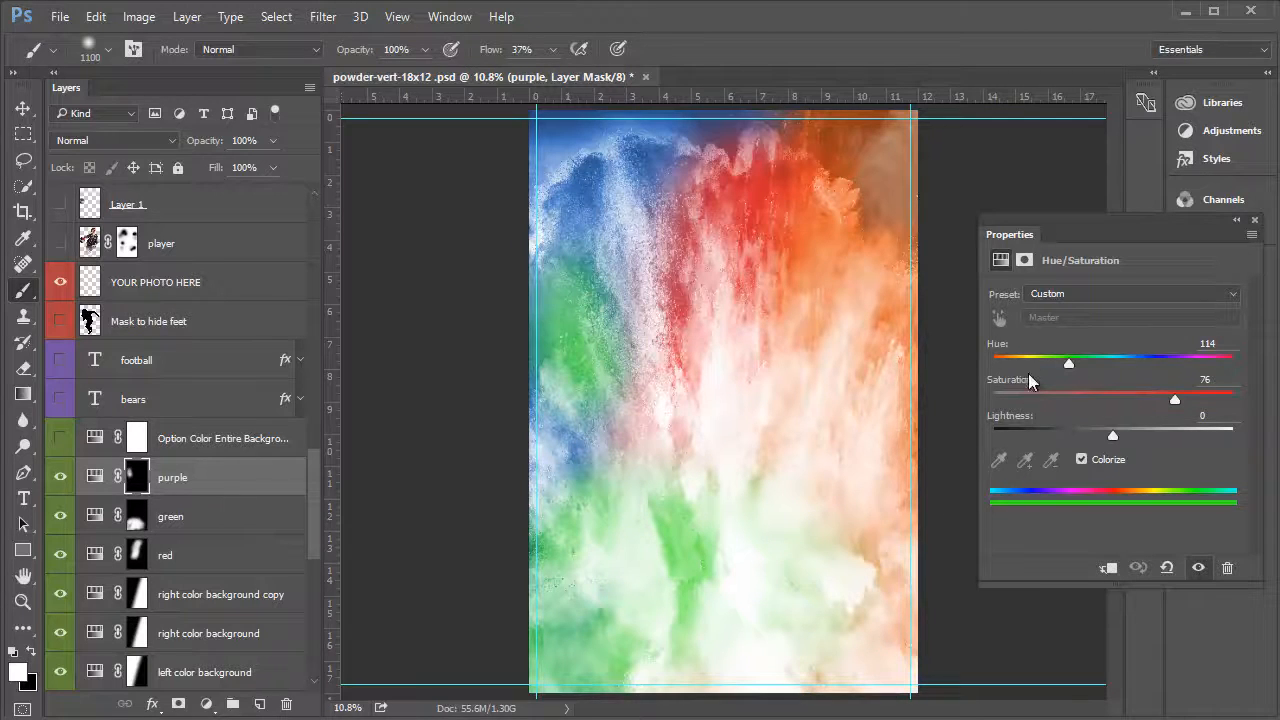
{"action": "left_click_drag", "start_coordinate": [1069, 366], "coordinate": [1162, 376]}
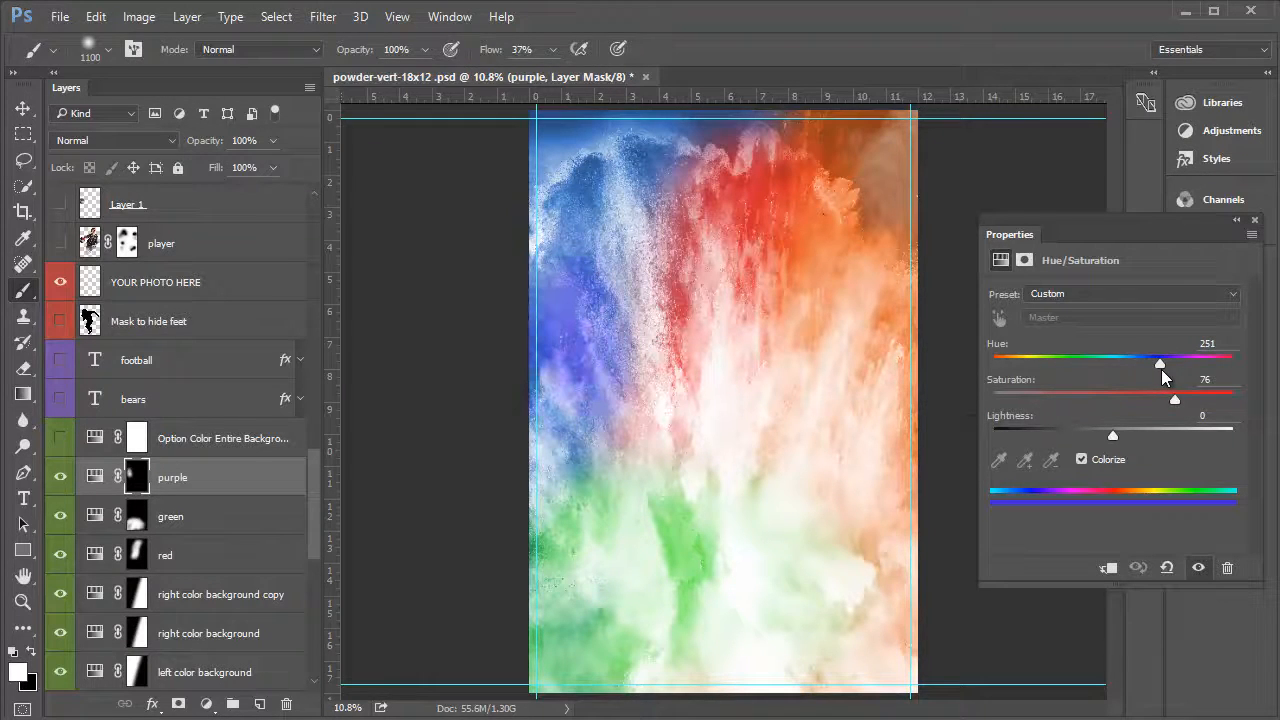
Paint white on the purple layer's mask down the left side and along the right edge of the poster.
{"action": "mouse_move", "coordinate": [528, 243]}
{"action": "left_mouse_down"}
{"action": "mouse_move", "coordinate": [564, 406]}
{"action": "mouse_move", "coordinate": [630, 388]}
{"action": "left_mouse_up"}
{"action": "mouse_move", "coordinate": [891, 357]}
{"action": "left_mouse_down"}
{"action": "mouse_move", "coordinate": [852, 467]}
{"action": "mouse_move", "coordinate": [891, 459]}
{"action": "mouse_move", "coordinate": [880, 590]}
{"action": "left_mouse_up"}
{"action": "mouse_move", "coordinate": [887, 322]}
{"action": "left_mouse_down"}
{"action": "mouse_move", "coordinate": [857, 569]}
{"action": "mouse_move", "coordinate": [914, 623]}
{"action": "left_mouse_up"}
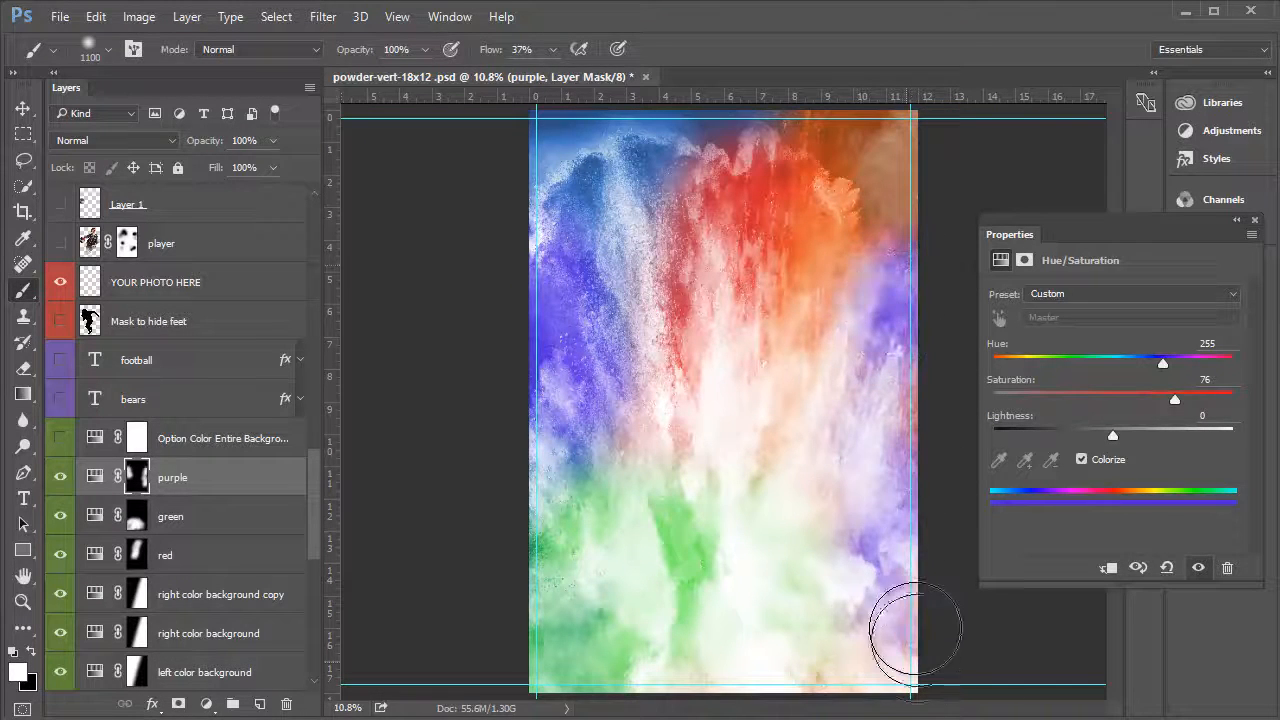
{"action": "left_click_drag", "start_coordinate": [896, 215], "coordinate": [886, 514]}
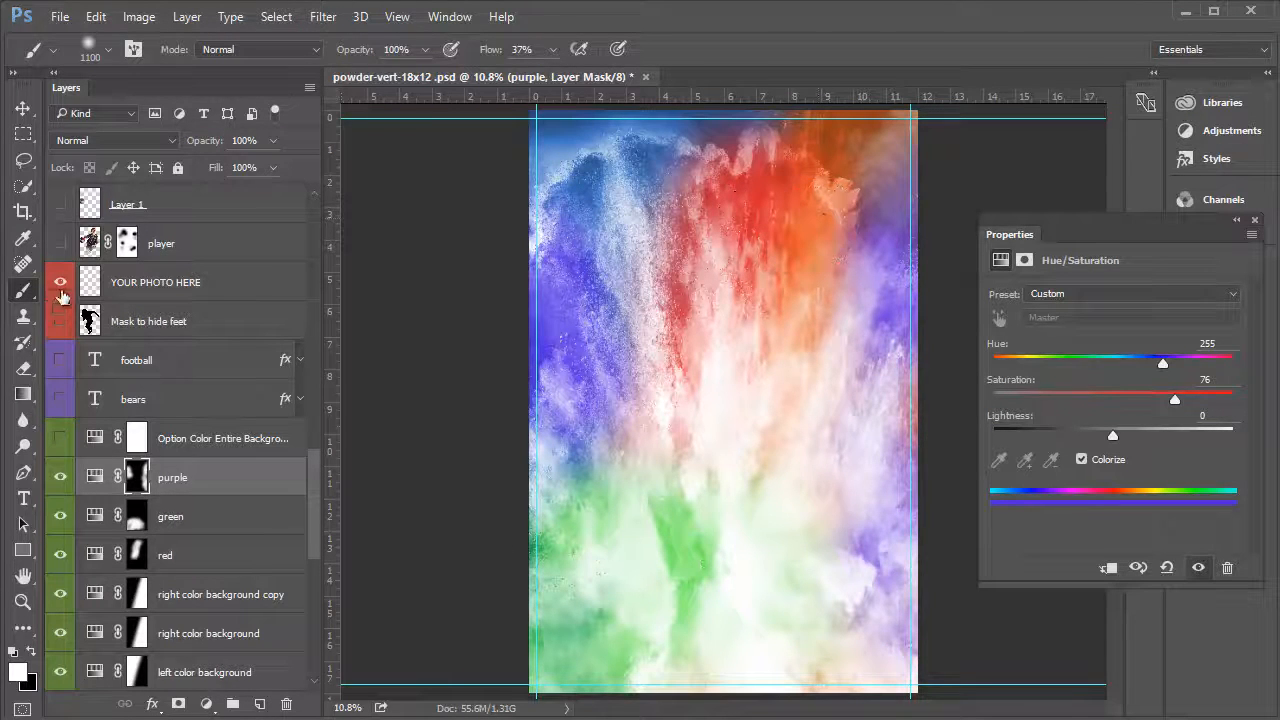
Preview the Mask to hide feet silhouette and show the player layer over the multicolored background.
{"action": "left_click", "coordinate": [59, 245]}
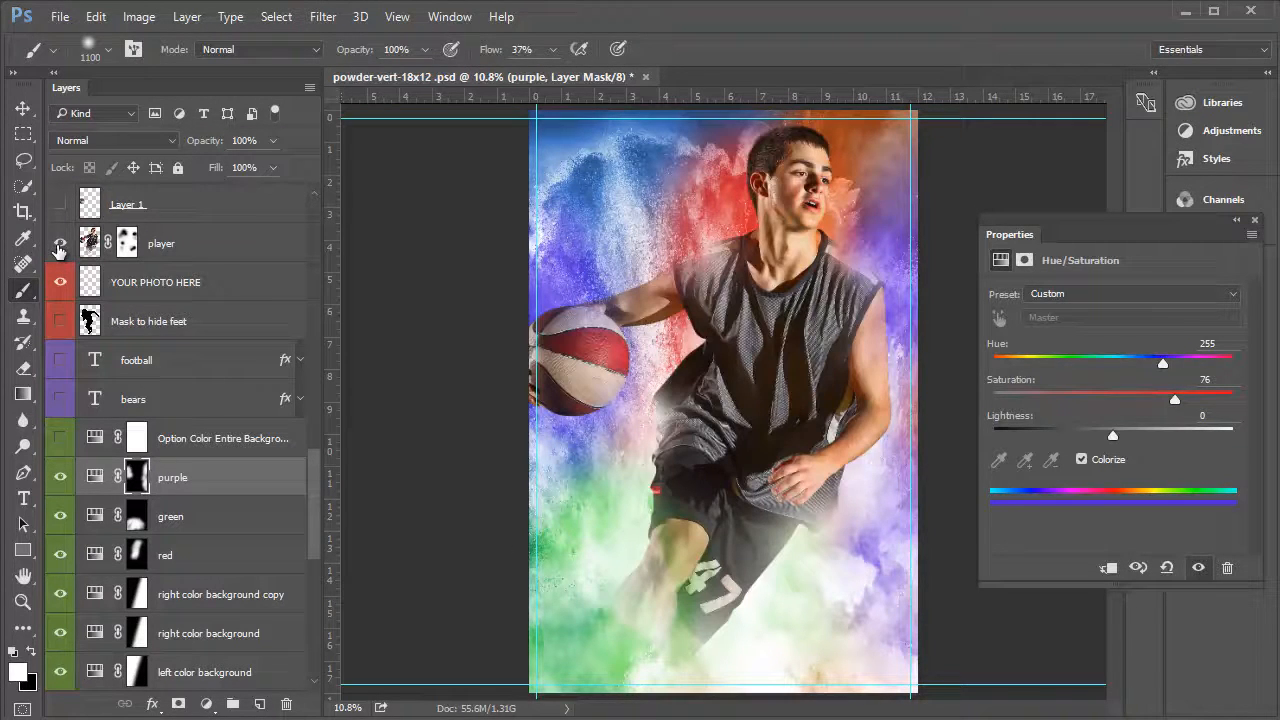
{"action": "left_click", "coordinate": [58, 322]}
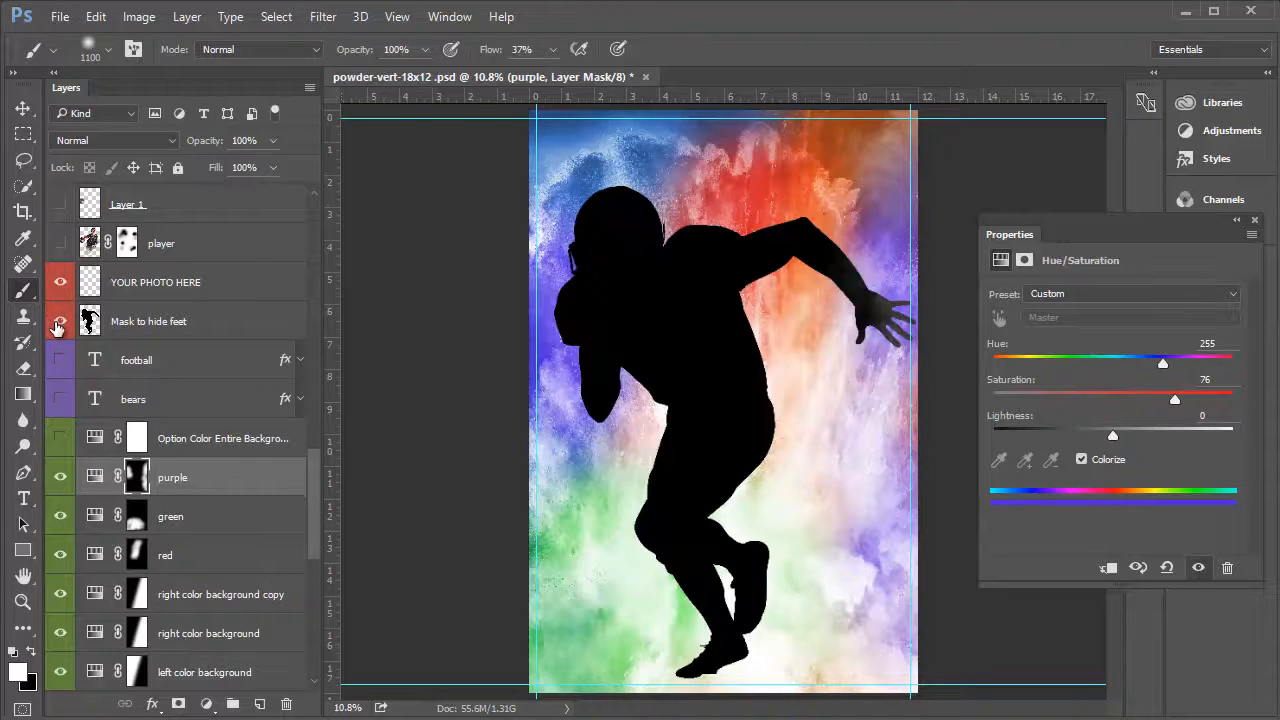
{"action": "left_click", "coordinate": [180, 244]}
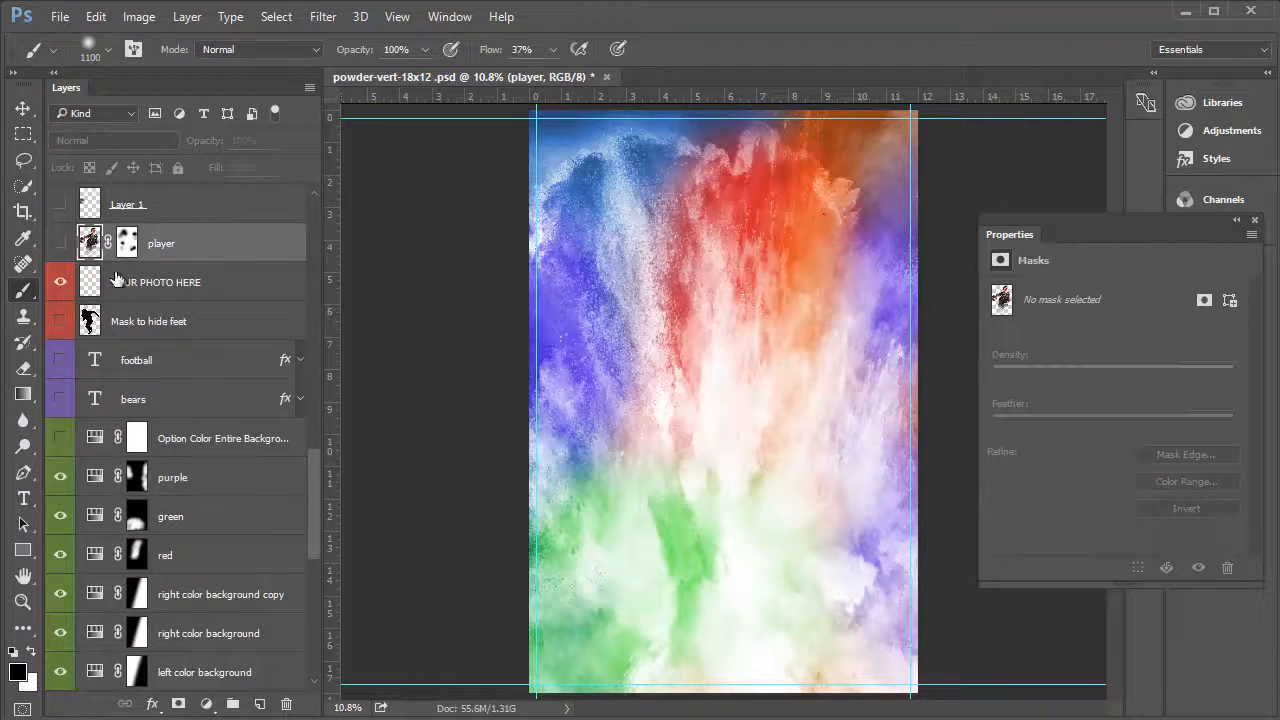
{"action": "left_click", "coordinate": [58, 244]}
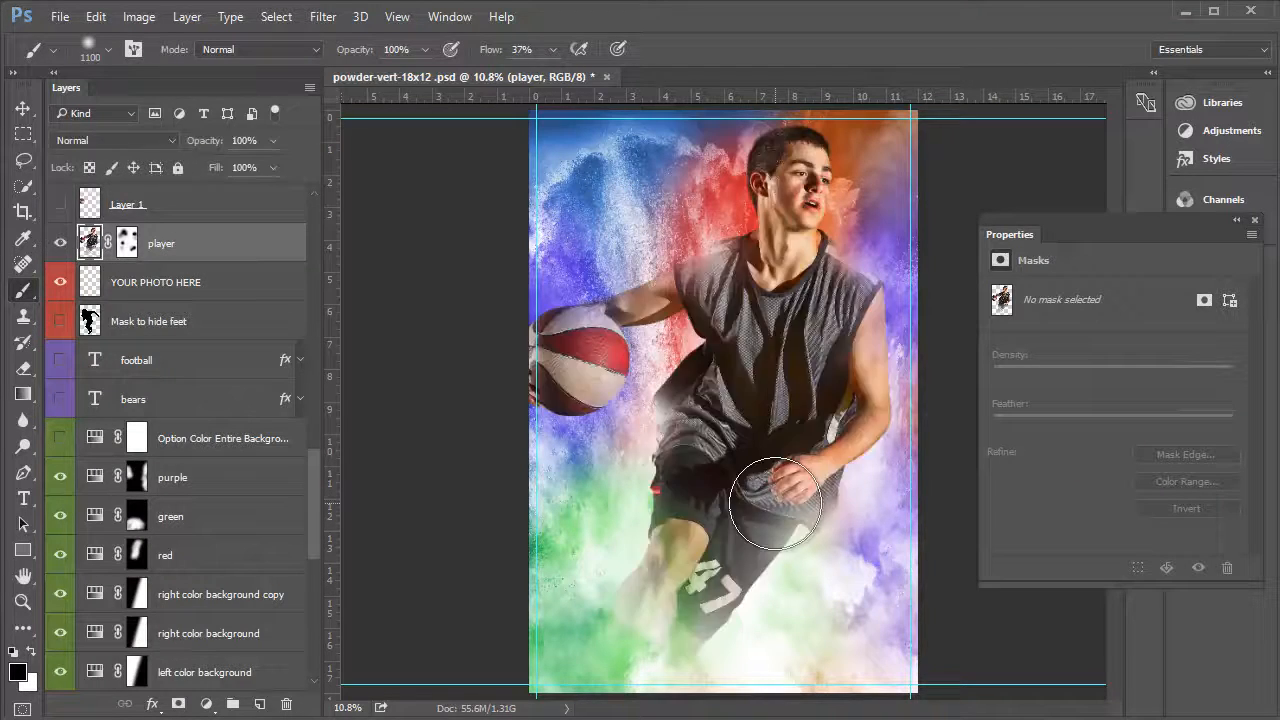